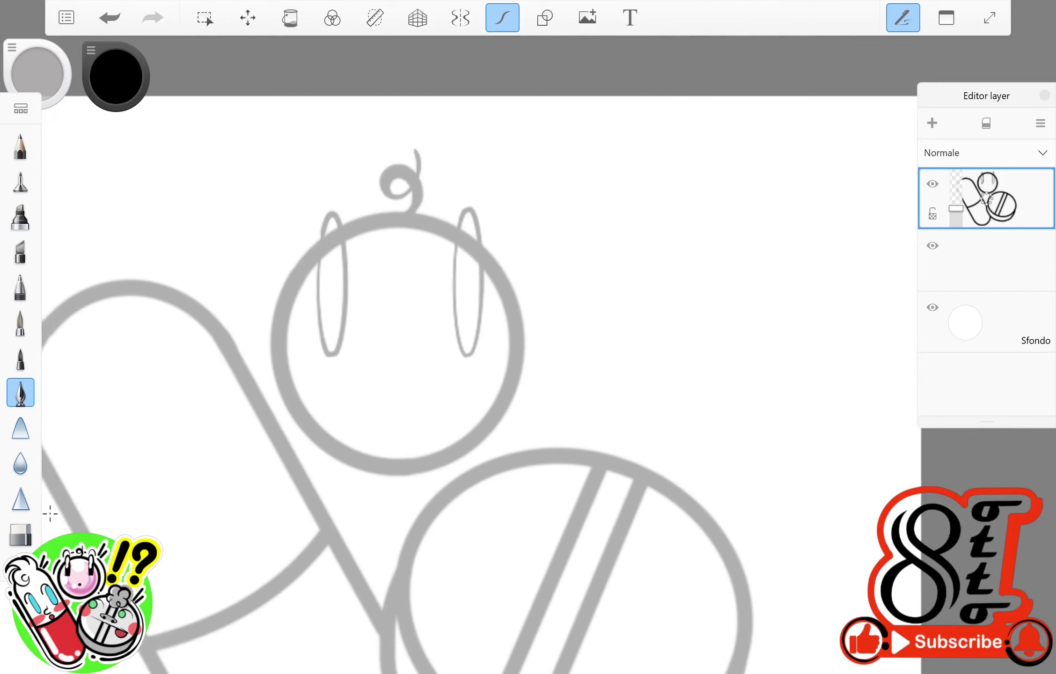
Erase the rounded lower ends of the small round pill's eyes and close them with straight pen lines.
scroll(468, 374, "up", 3)
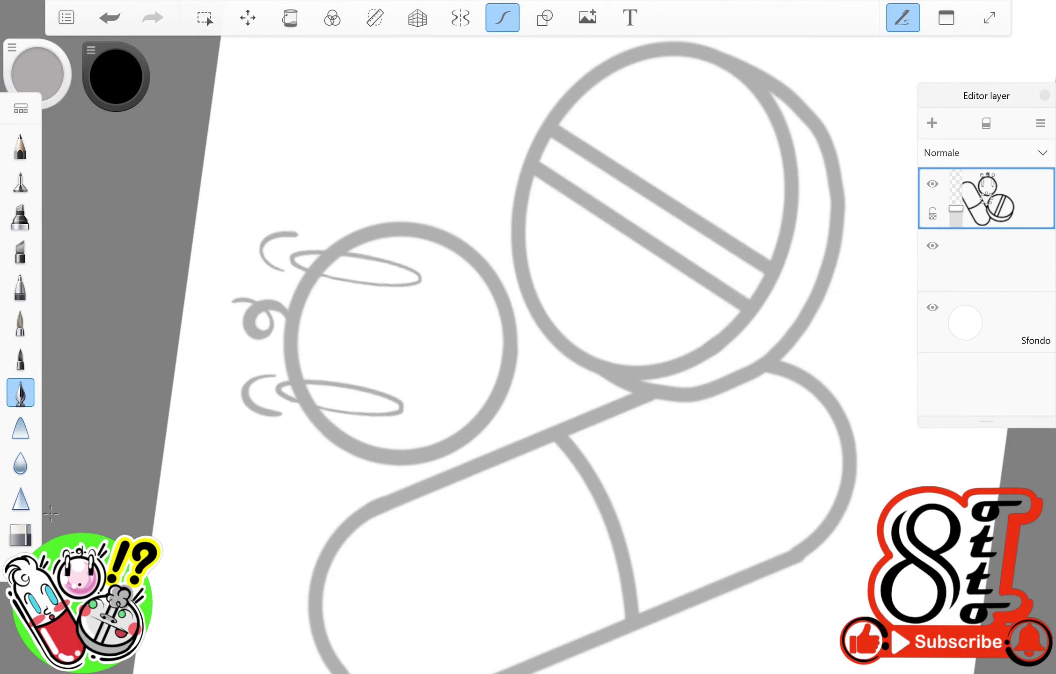
left_click(21, 534)
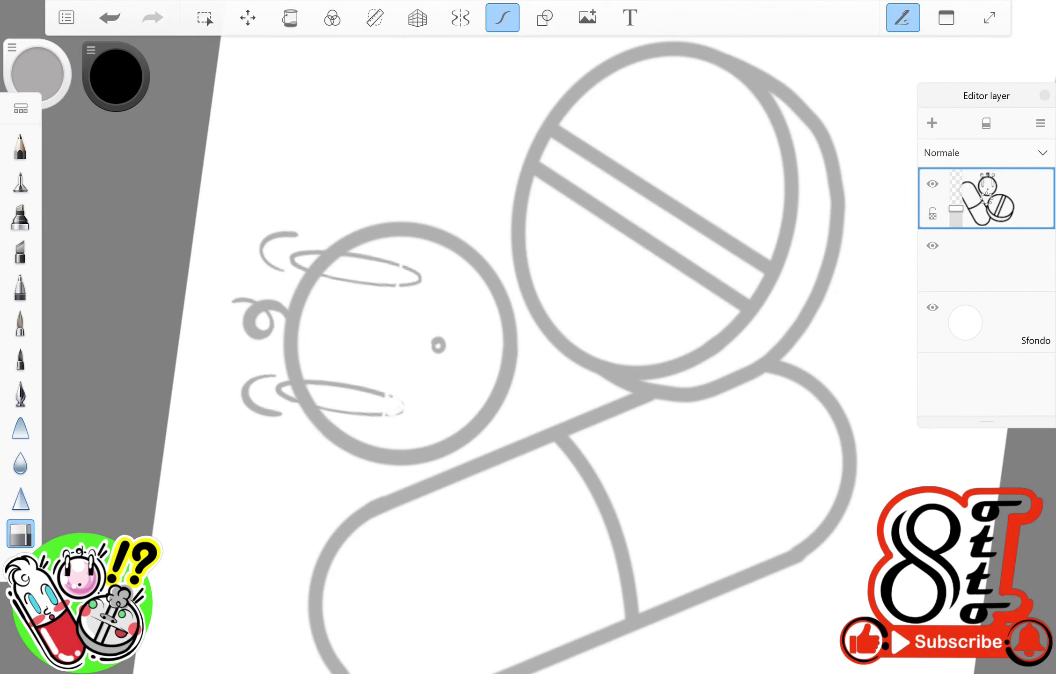
left_click(21, 392)
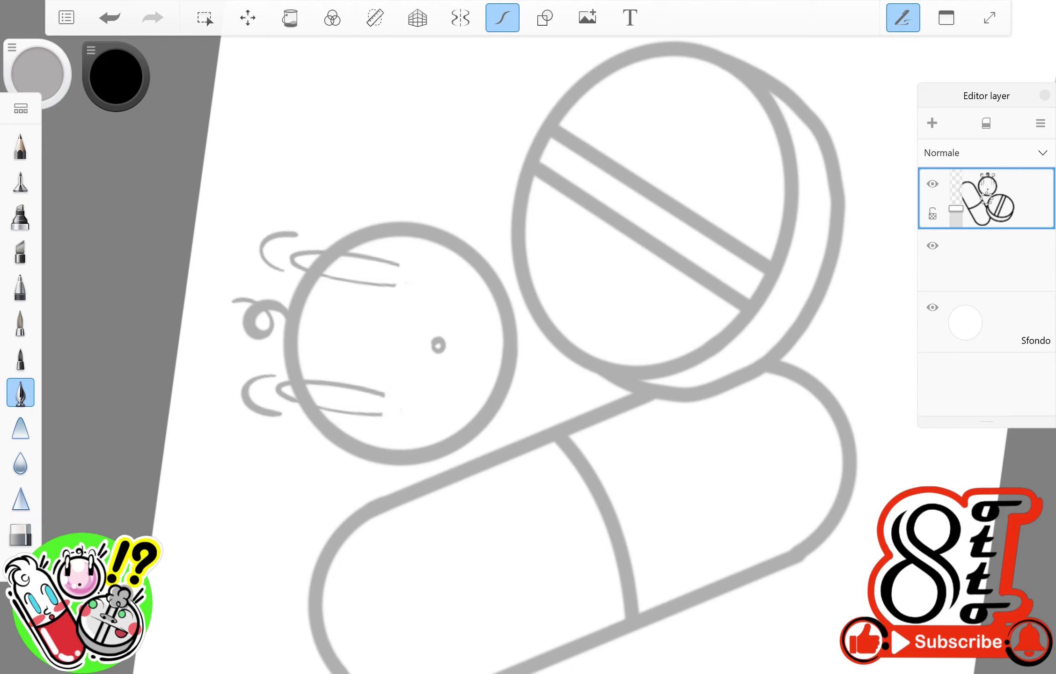
Sketch two tall oval eyes with arched eyelids on the upper half of the capsule.
scroll(468, 328, "down", 3)
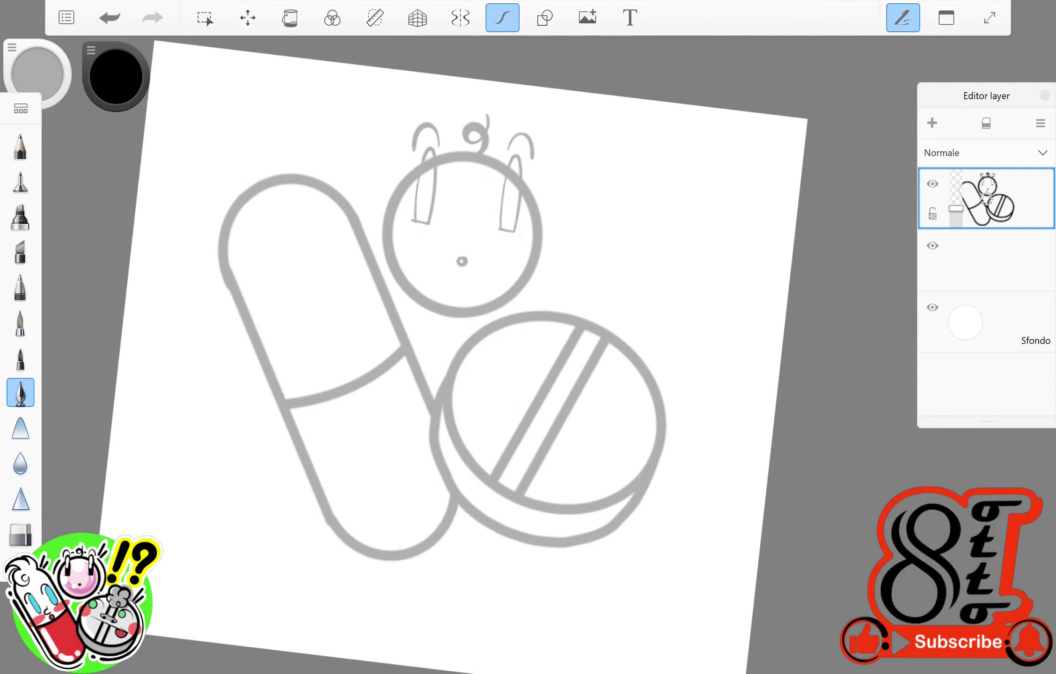
left_click_drag(285, 302, 319, 357)
left_click_drag(257, 317, 284, 296)
left_click_drag(310, 287, 350, 274)
left_click_drag(349, 276, 379, 333)
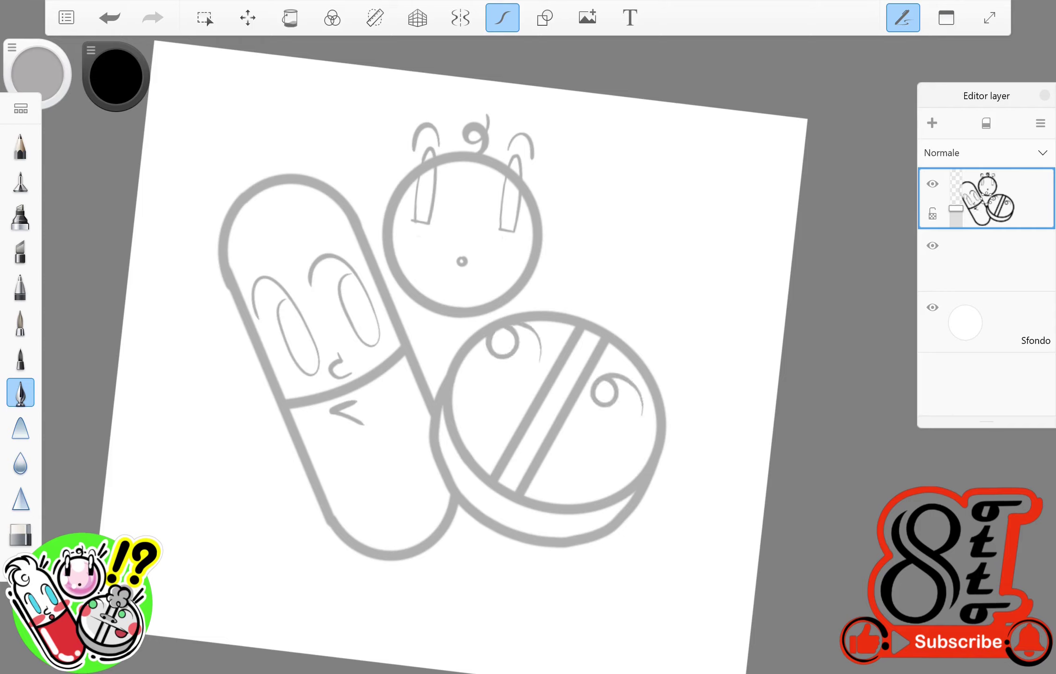
Sketch a cluster of round hair puffs on the upper edge of the scored tablet.
left_click_drag(591, 338, 576, 344)
left_click_drag(617, 355, 604, 360)
left_click_drag(575, 323, 618, 300)
left_click_drag(607, 323, 625, 344)
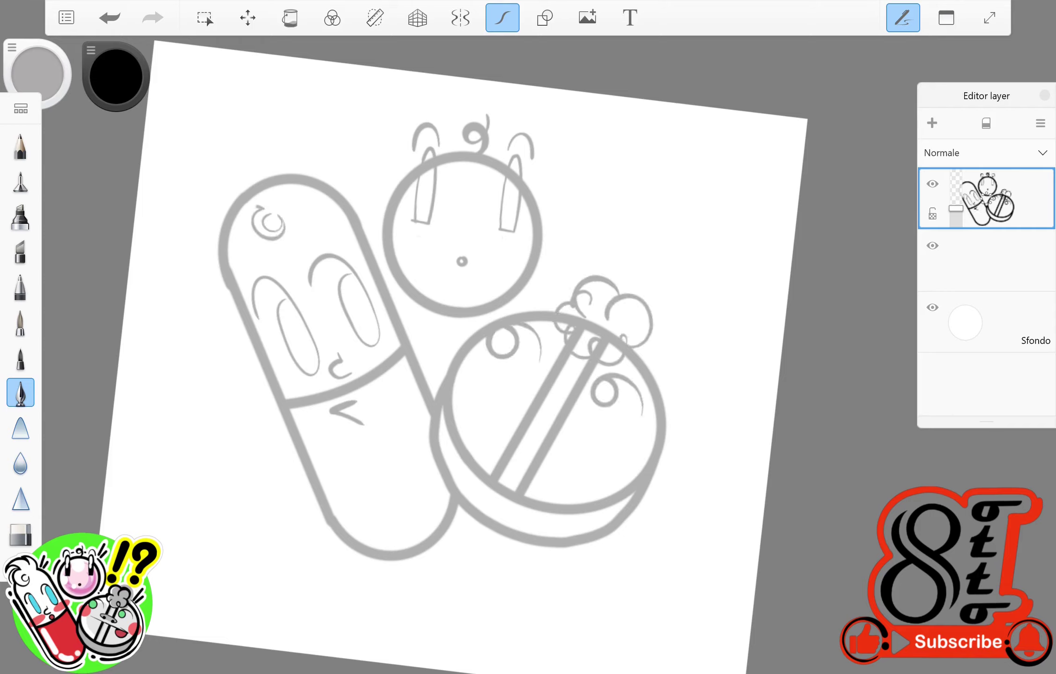
Undo the last strokes of the tablet's hair puffs and the curl on the capsule's forehead.
key("ctrl+z")
key("ctrl+z")
key("ctrl+z")
key("ctrl+z")
key("ctrl+z")
key("ctrl+z")
key("ctrl+z")
key("ctrl+z")
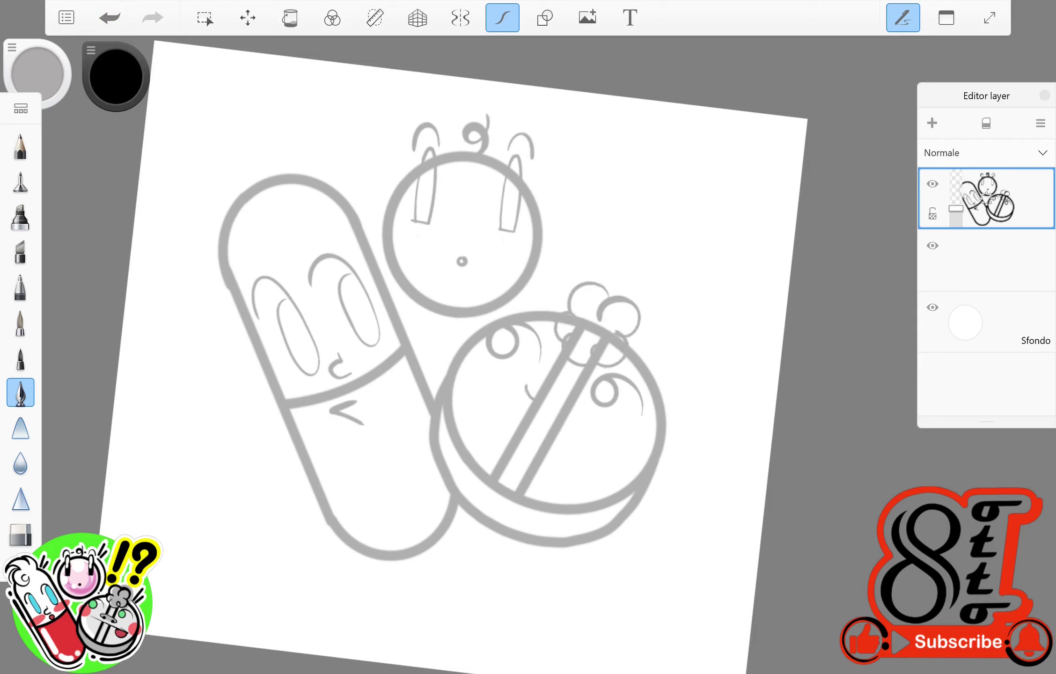
Erase both eyes and eyelids from the capsule's face.
left_click(20, 534)
left_click_drag(314, 267, 374, 342)
left_click_drag(344, 281, 349, 330)
Redraw the capsule's eyes and arched eyelids with the pen.
left_click(21, 392)
scroll(468, 351, "up", 2)
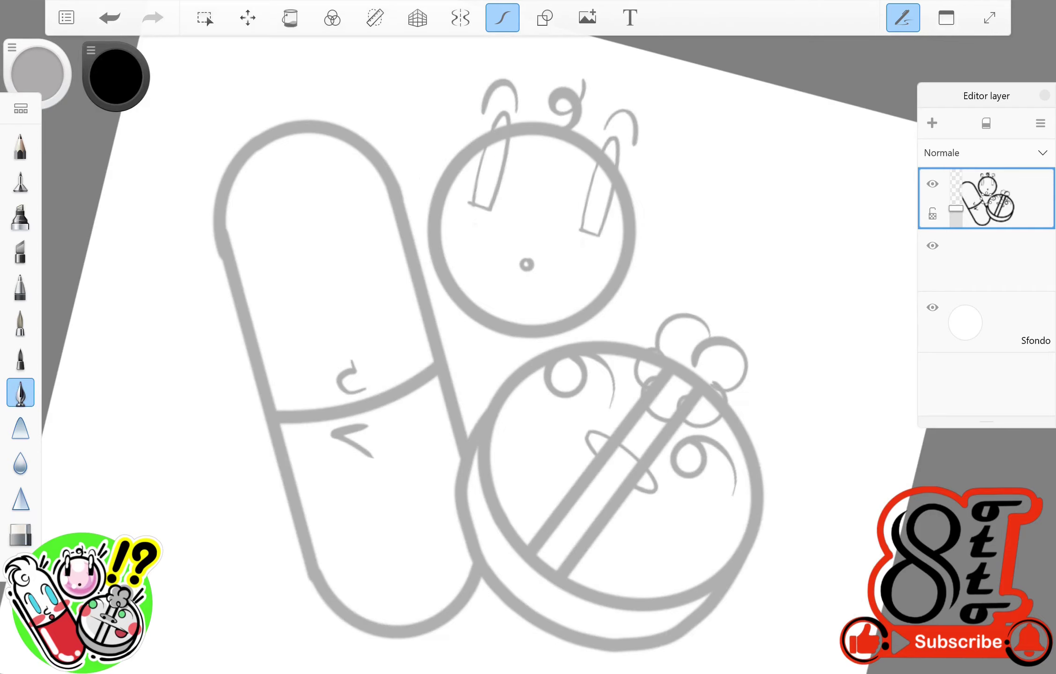
left_click_drag(312, 280, 306, 276)
left_click_drag(300, 255, 271, 365)
left_click_drag(403, 244, 395, 241)
left_click_drag(375, 234, 344, 281)
left_click_drag(468, 351, 355, 262)
Erase the capsule's pointed mouth and draw a small round mouth in its place.
left_click(20, 534)
left_click_drag(370, 422, 327, 408)
left_click(20, 393)
left_click_drag(468, 328, 421, 281)
left_click_drag(521, 91, 405, 456)
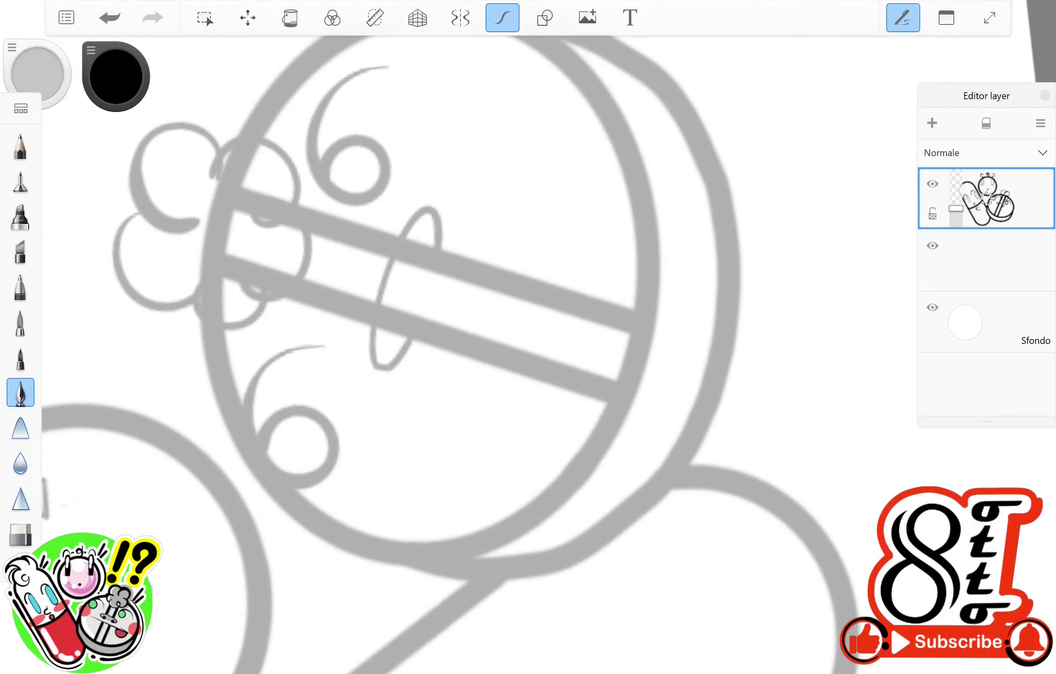
scroll(468, 328, "down", 3)
left_click_drag(468, 327, 355, 253)
key("ctrl+z")
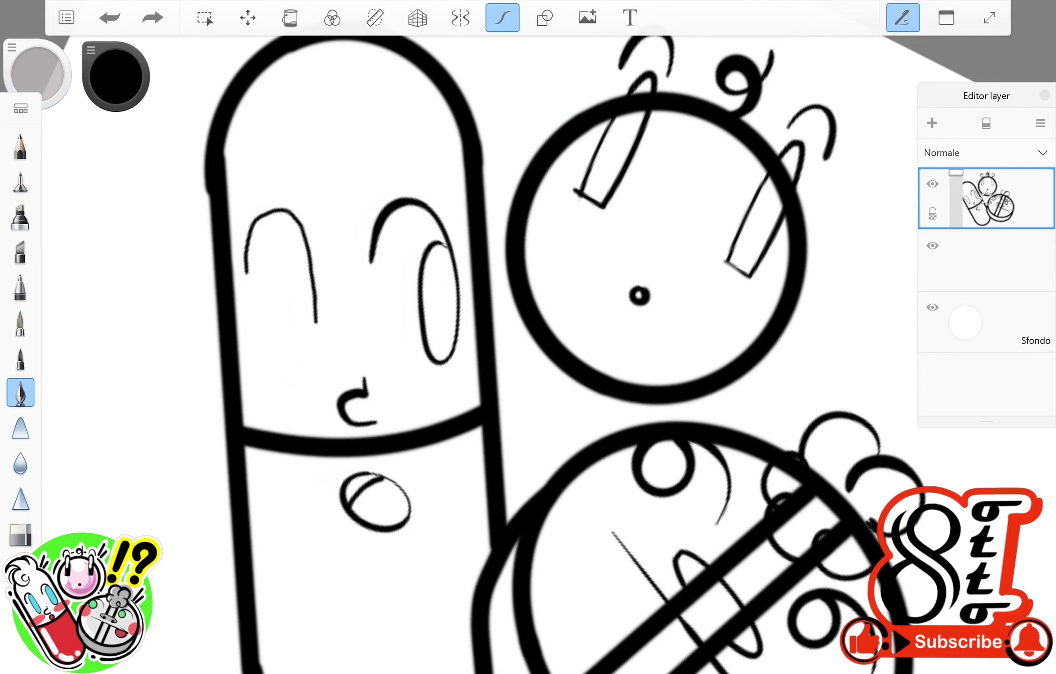
Redraw the oval of the capsule's left eye and add an arched eyebrow above each eye.
left_click_drag(274, 269, 285, 234)
left_click_drag(468, 328, 421, 281)
left_click_drag(468, 328, 421, 290)
left_click_drag(468, 327, 422, 290)
key("ctrl+z")
left_click_drag(220, 300, 323, 445)
mouse_move(421, 291)
left_mouse_down()
mouse_move(468, 327)
mouse_move(421, 281)
mouse_move(449, 328)
left_mouse_up()
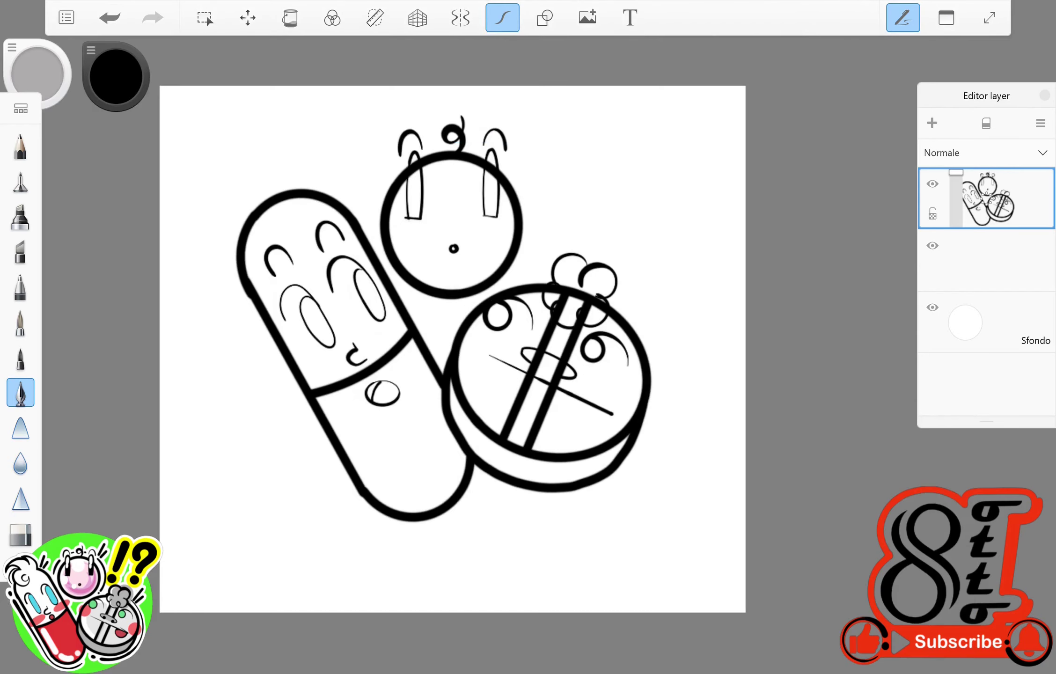
left_click(204, 17)
left_click(248, 18)
mouse_move(449, 328)
left_mouse_down()
mouse_move(438, 337)
mouse_move(435, 323)
mouse_move(468, 355)
left_mouse_up()
left_click(502, 17)
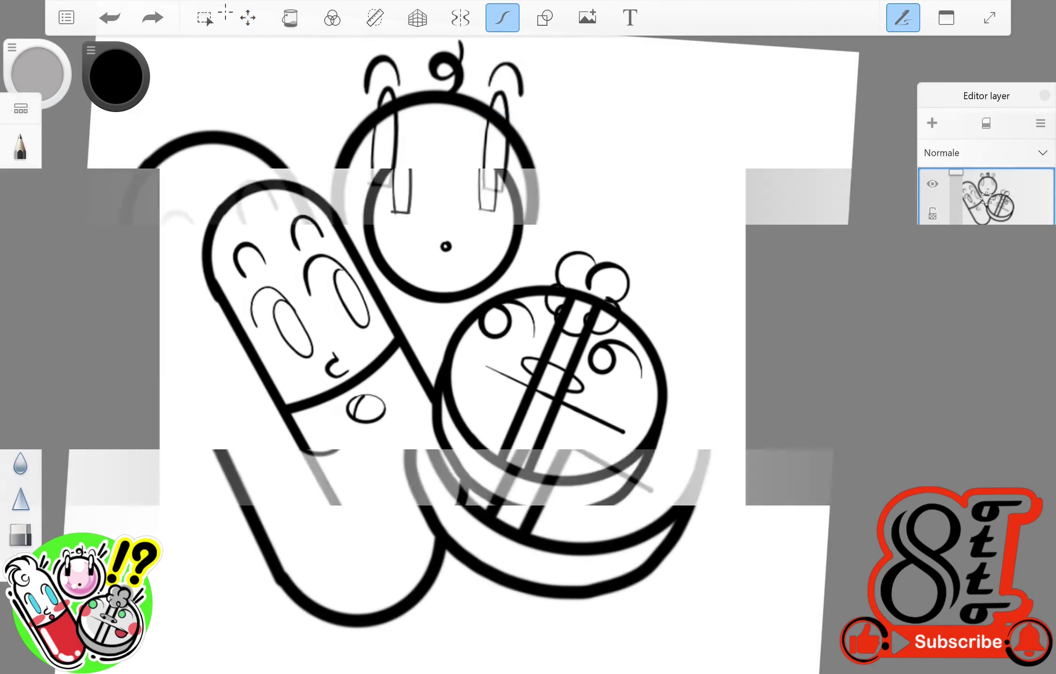
key("ctrl+z")
Thicken the lines of the capsule's eyebrows, eyelids and oval eyes.
scroll(449, 328, "up", 5)
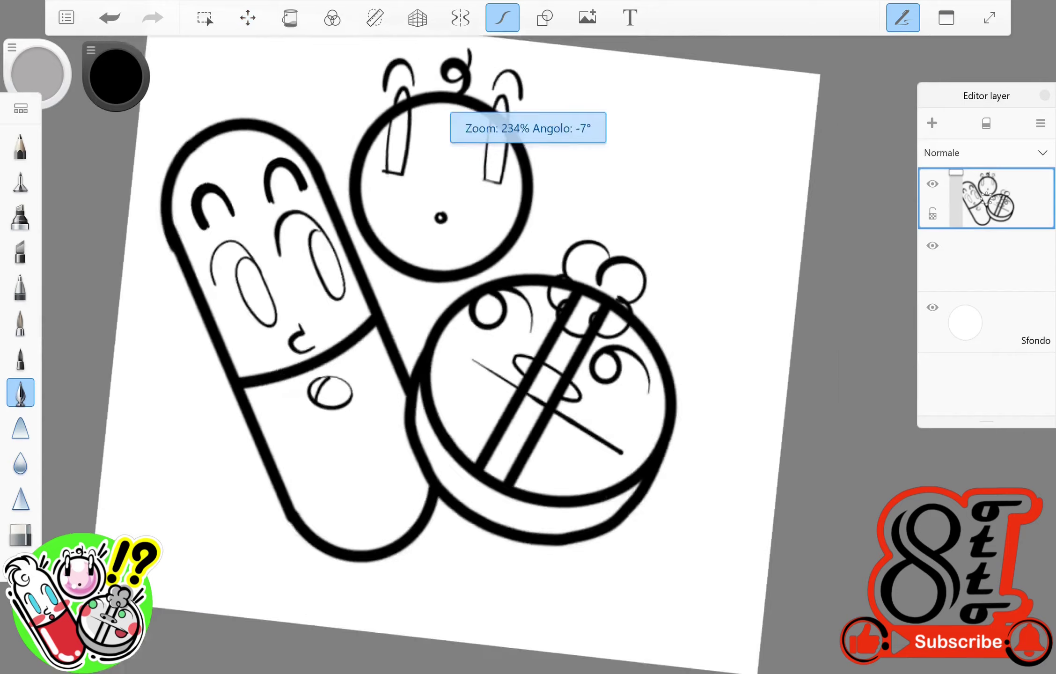
left_click_drag(220, 234, 262, 346)
key("ctrl+z")
mouse_move(157, 279)
left_mouse_down()
mouse_move(220, 225)
mouse_move(272, 355)
left_mouse_up()
left_click_drag(277, 230, 351, 192)
mouse_move(356, 192)
left_mouse_down()
mouse_move(389, 281)
mouse_move(334, 210)
left_mouse_up()
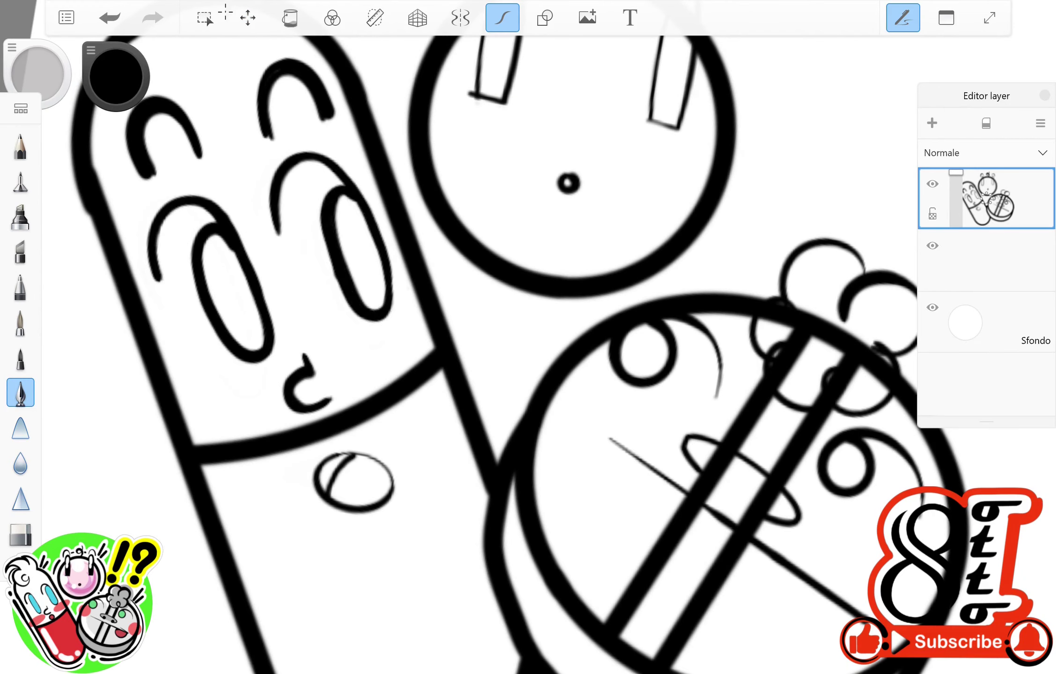
Thicken the flat bases of the round pill's eyes and both of its eyebrows.
scroll(528, 253, "down", 5)
scroll(528, 253, "up", 5)
mouse_move(320, 354)
left_mouse_down()
mouse_move(313, 323)
mouse_move(346, 351)
left_mouse_up()
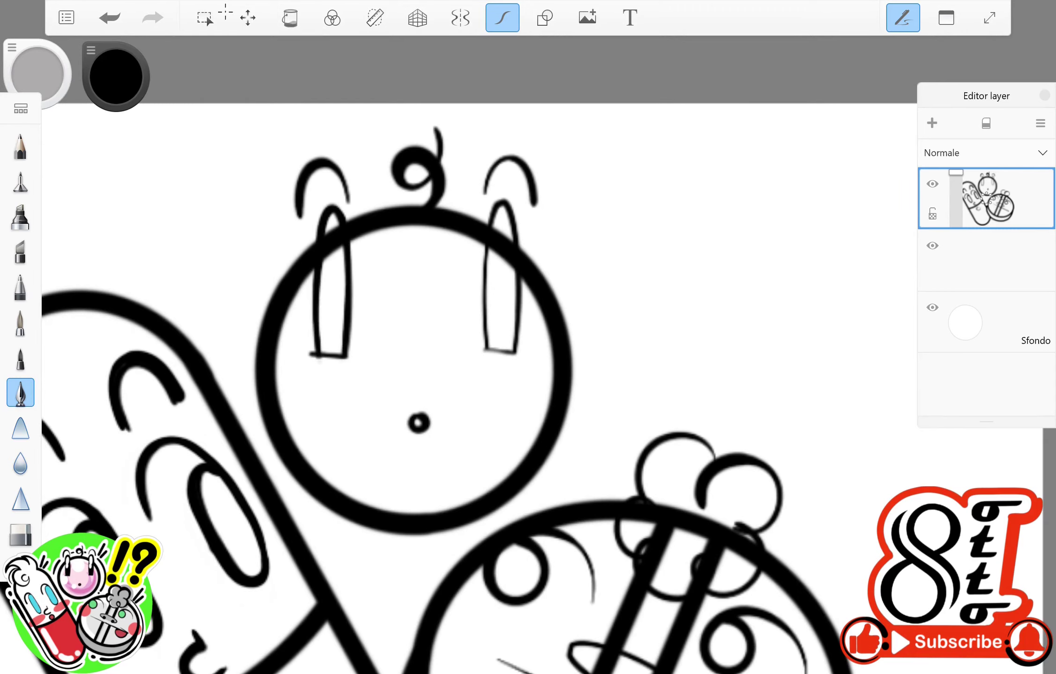
mouse_move(485, 356)
left_mouse_down()
mouse_move(496, 206)
mouse_move(510, 356)
left_mouse_up()
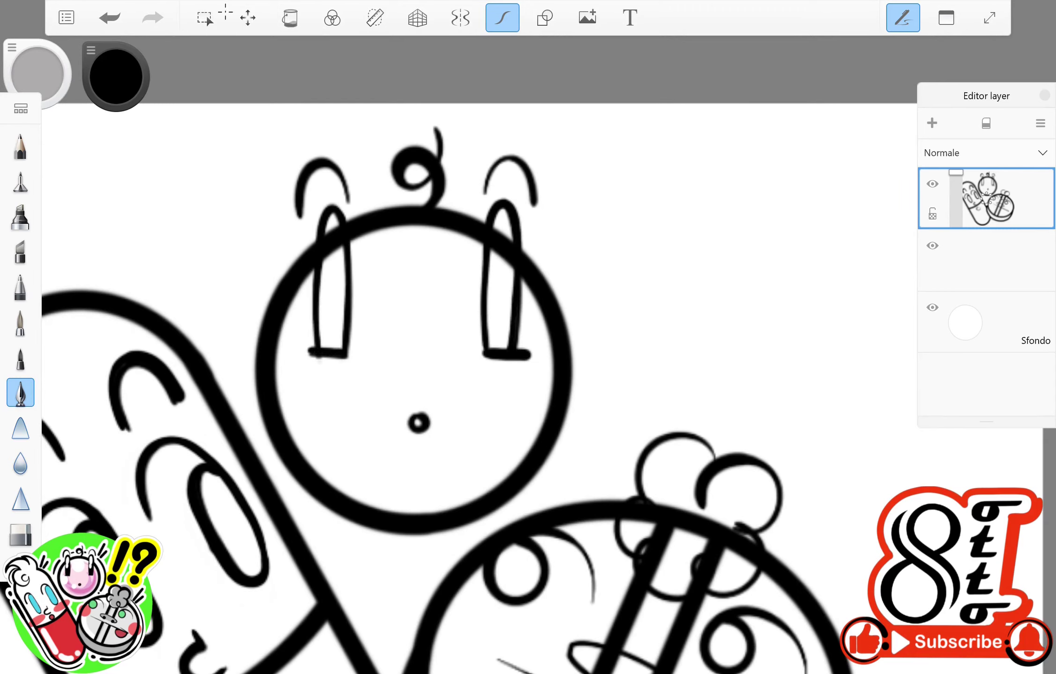
left_click_drag(295, 215, 348, 202)
left_click_drag(484, 192, 538, 202)
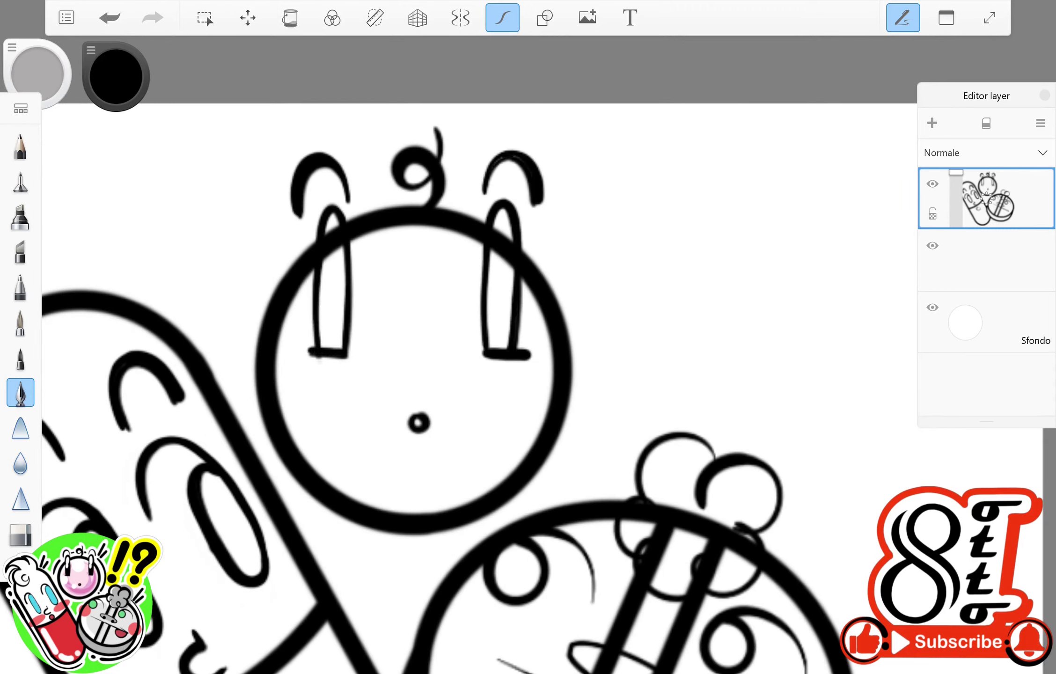
Thicken the outline of the capsule's small round mouth.
scroll(528, 337, "down", 5)
scroll(528, 337, "up", 5)
left_click_drag(318, 417, 311, 447)
left_click_drag(365, 417, 300, 449)
key("ctrl+z")
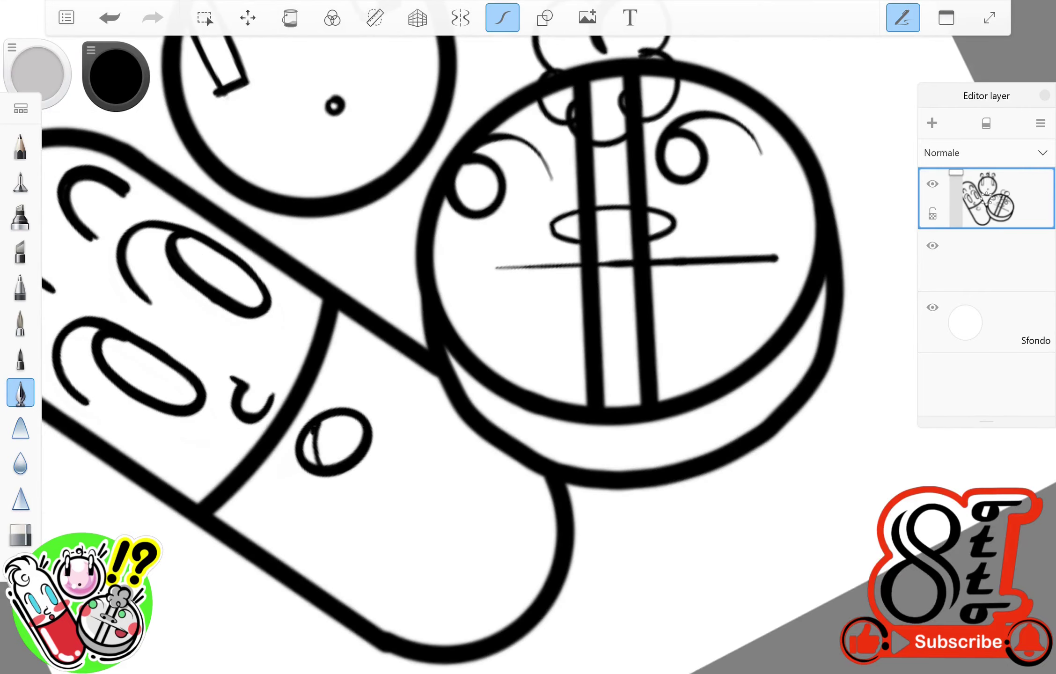
Erase the tablet's groove and rim lines where they cross its nose and hair puffs.
scroll(528, 337, "down", 5)
scroll(528, 337, "up", 5)
key("e")
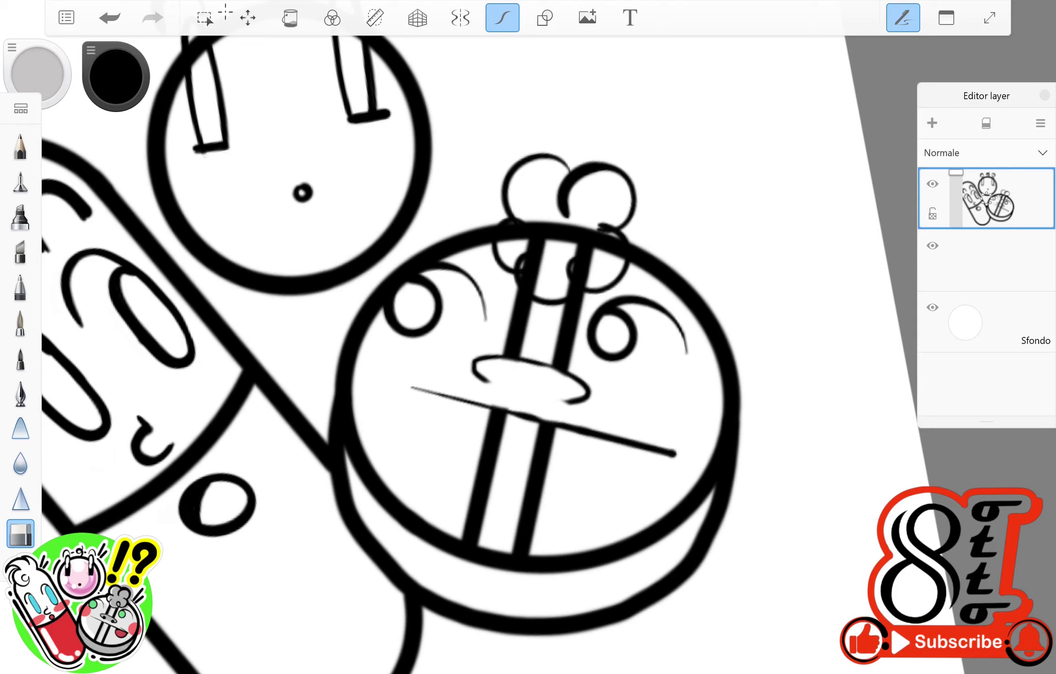
mouse_move(528, 283)
left_mouse_down()
mouse_move(578, 290)
mouse_move(608, 239)
left_mouse_up()
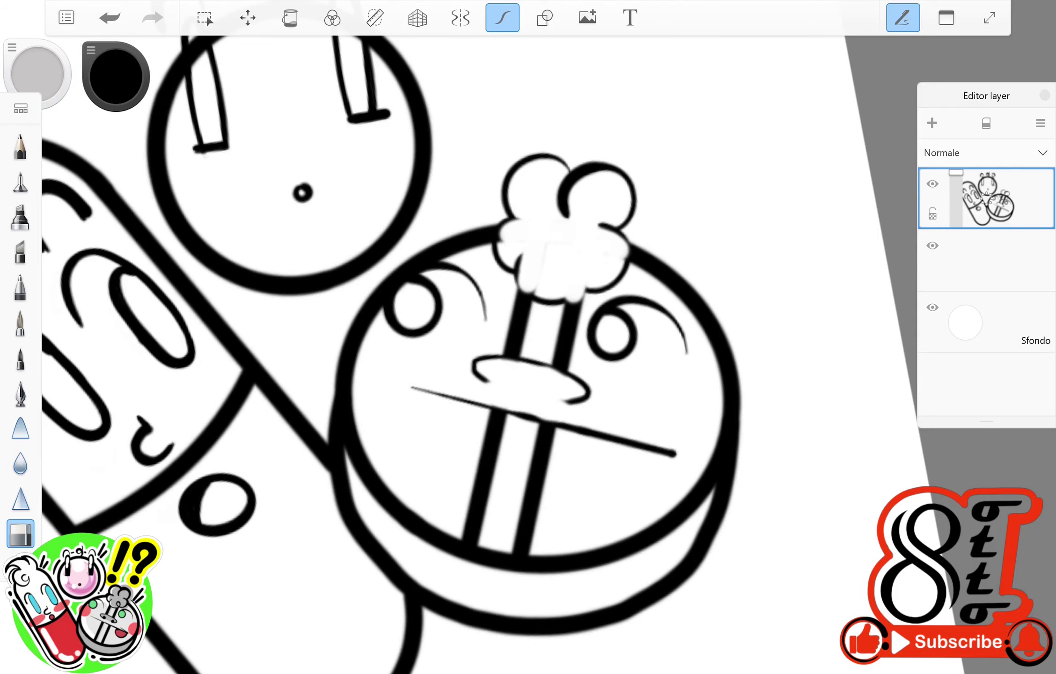
Thicken the outlines of the tablet's hair puffs and draw small curls inside them.
scroll(528, 337, "down", 5)
scroll(528, 336, "up", 4)
scroll(528, 337, "down", 2)
scroll(528, 337, "up", 3)
key("e")
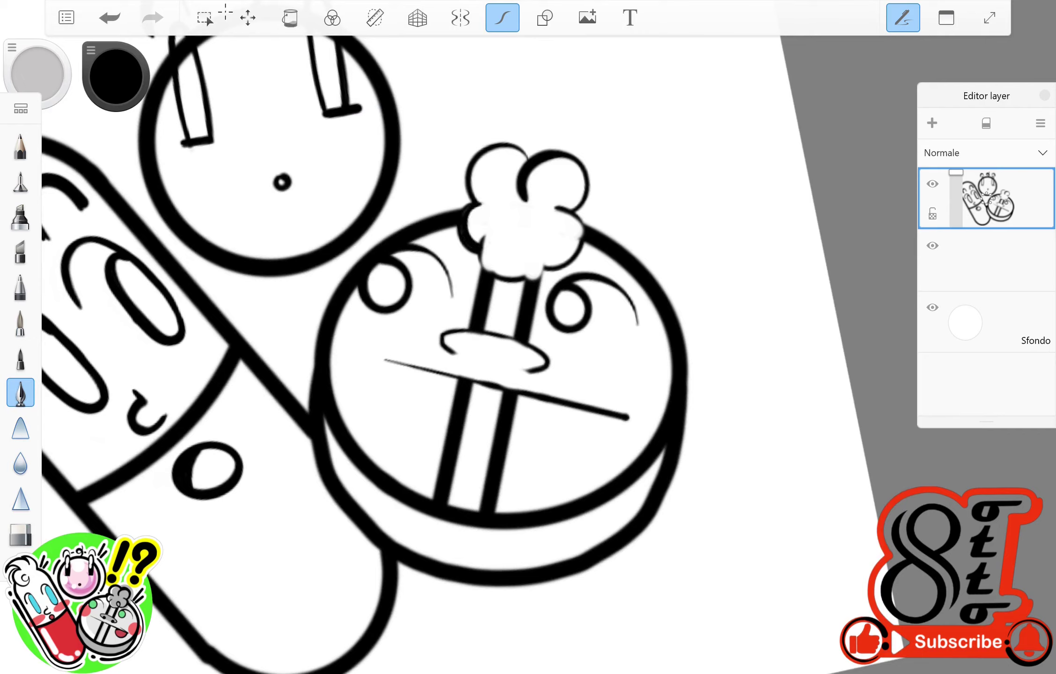
left_click_drag(531, 268, 556, 236)
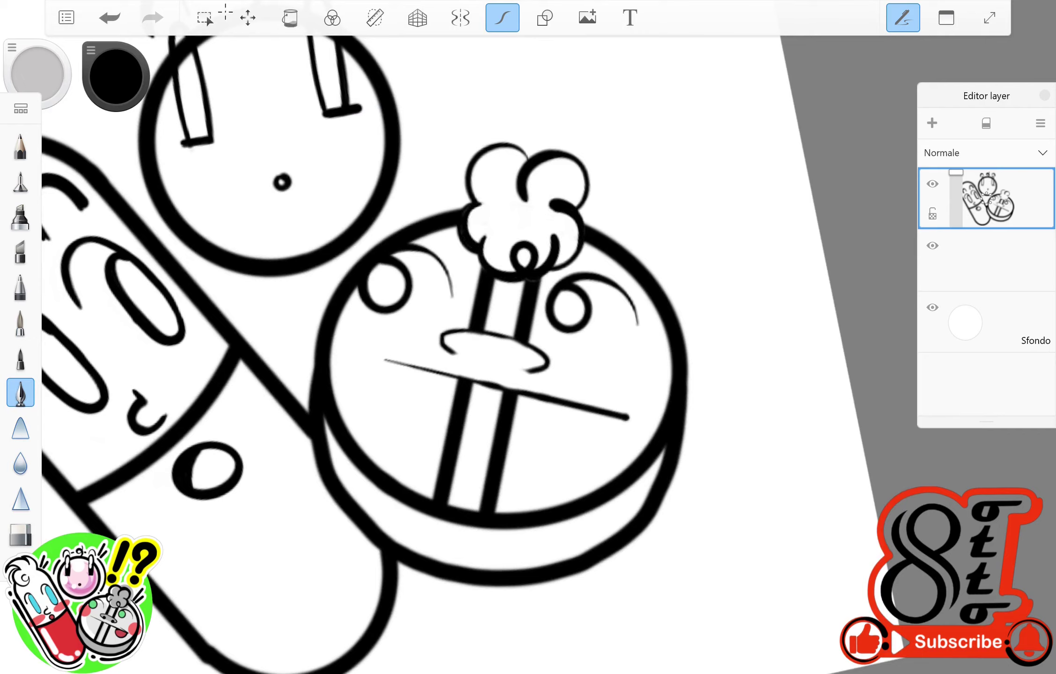
key("ctrl+z")
mouse_move(485, 262)
left_mouse_down()
mouse_move(499, 219)
mouse_move(492, 228)
left_mouse_up()
key("ctrl+z")
scroll(587, 246, "up", 3)
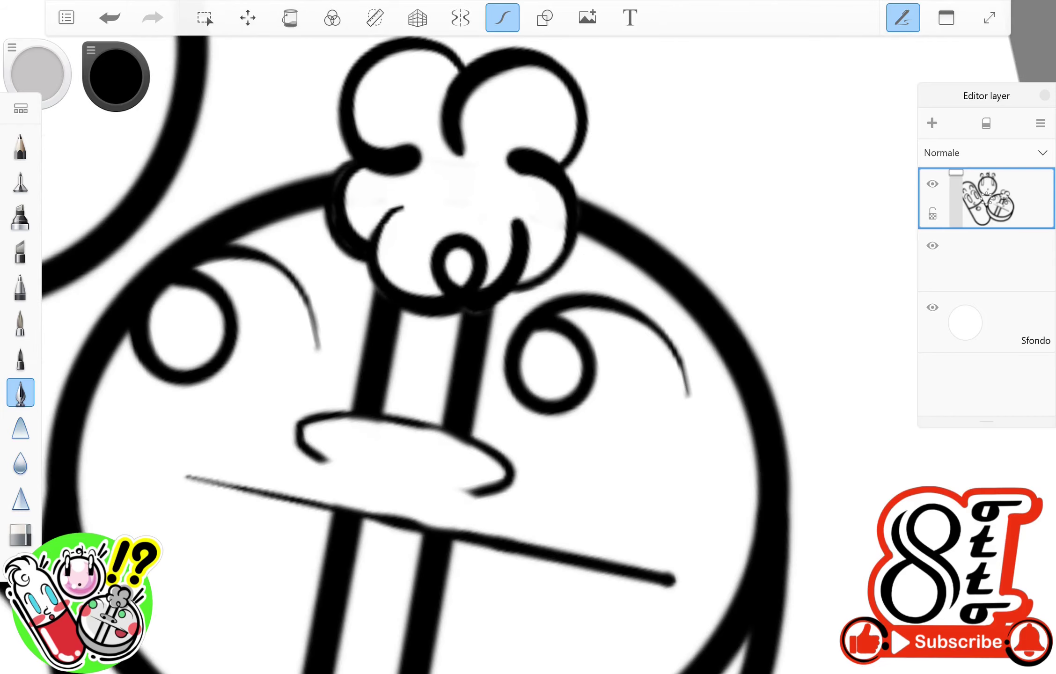
scroll(528, 337, "down", 4)
scroll(528, 337, "up", 6)
key("e")
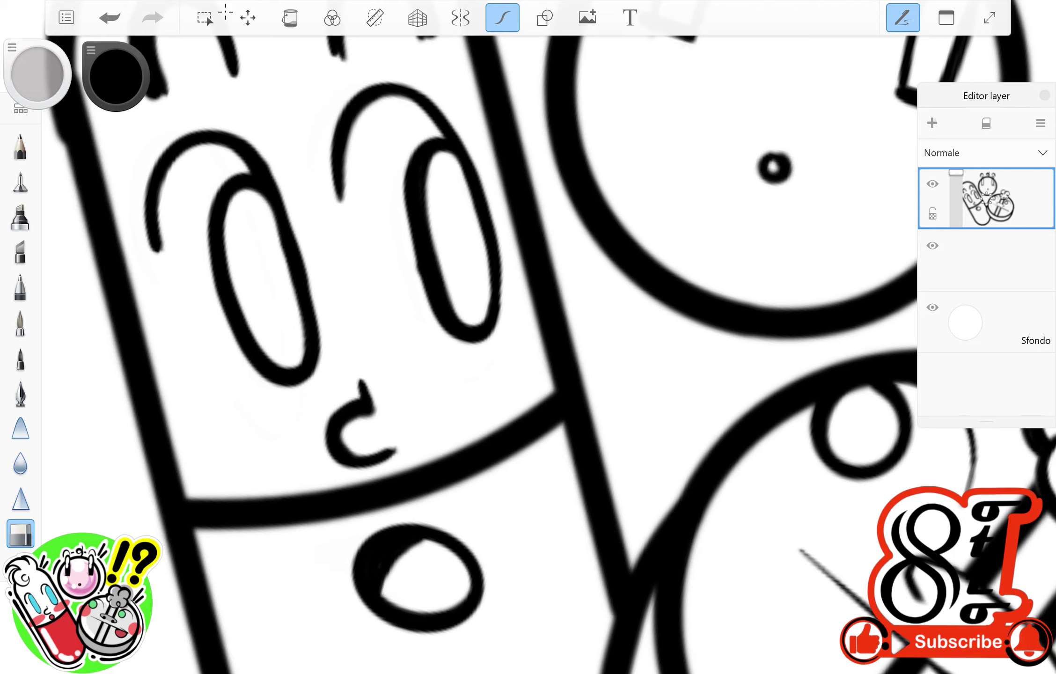
key("ctrl+z")
scroll(528, 337, "down", 5)
key("e")
scroll(528, 337, "down", 3)
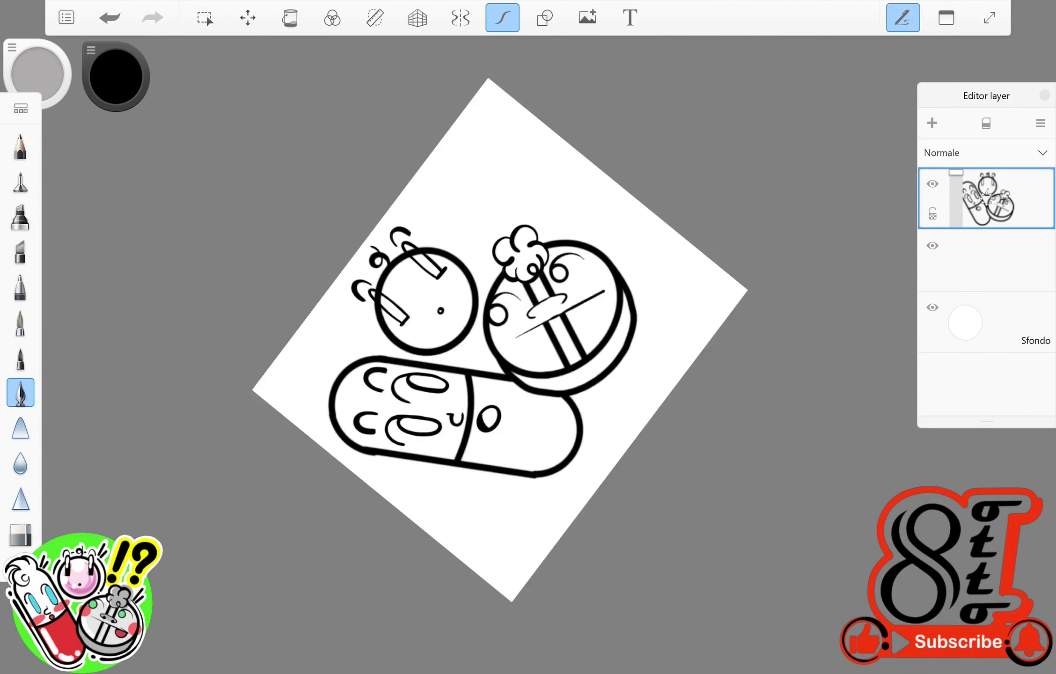
Draw arched eyebrows at the tablet's rim and two small nostrils on its nose.
scroll(528, 337, "up", 6)
left_click_drag(576, 134, 538, 141)
scroll(528, 337, "up", 4)
left_click_drag(412, 356, 393, 379)
key("ctrl+z")
mouse_move(466, 283)
left_mouse_down()
mouse_move(444, 311)
mouse_move(452, 287)
left_mouse_up()
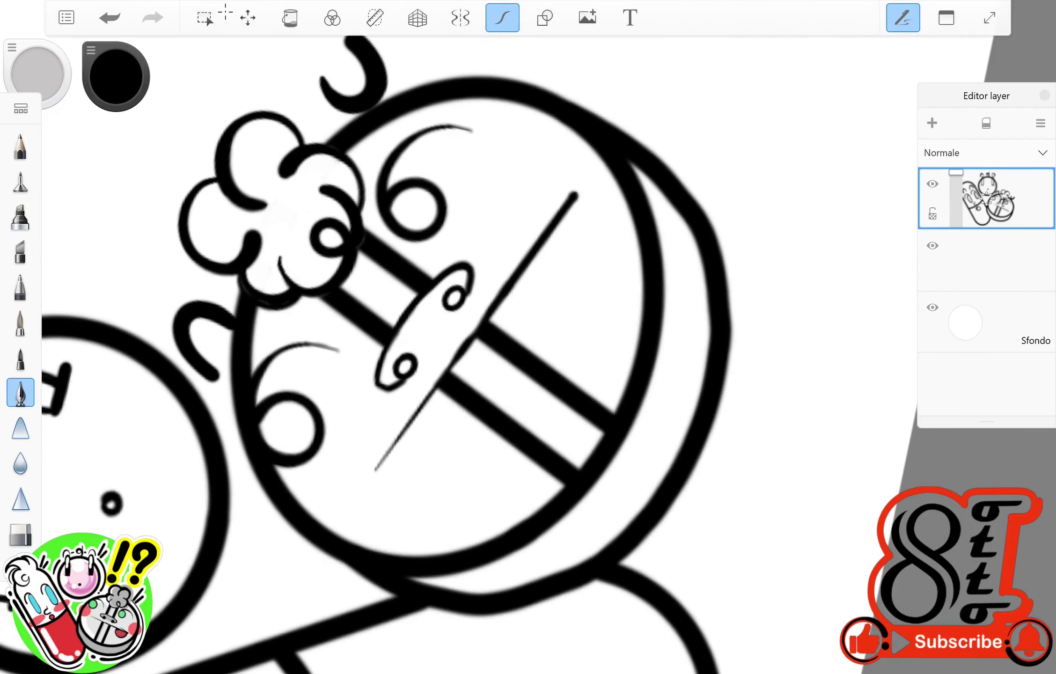
Fill the tablet's two nostrils with black.
left_click(290, 17)
left_click(453, 297)
left_click(401, 366)
left_click(290, 17)
Thicken the tablet's straight mouth line.
scroll(528, 337, "up", 3)
left_click_drag(442, 161, 360, 450)
left_click_drag(466, 94, 440, 168)
scroll(468, 337, "down", 4)
scroll(374, 300, "down", 2)
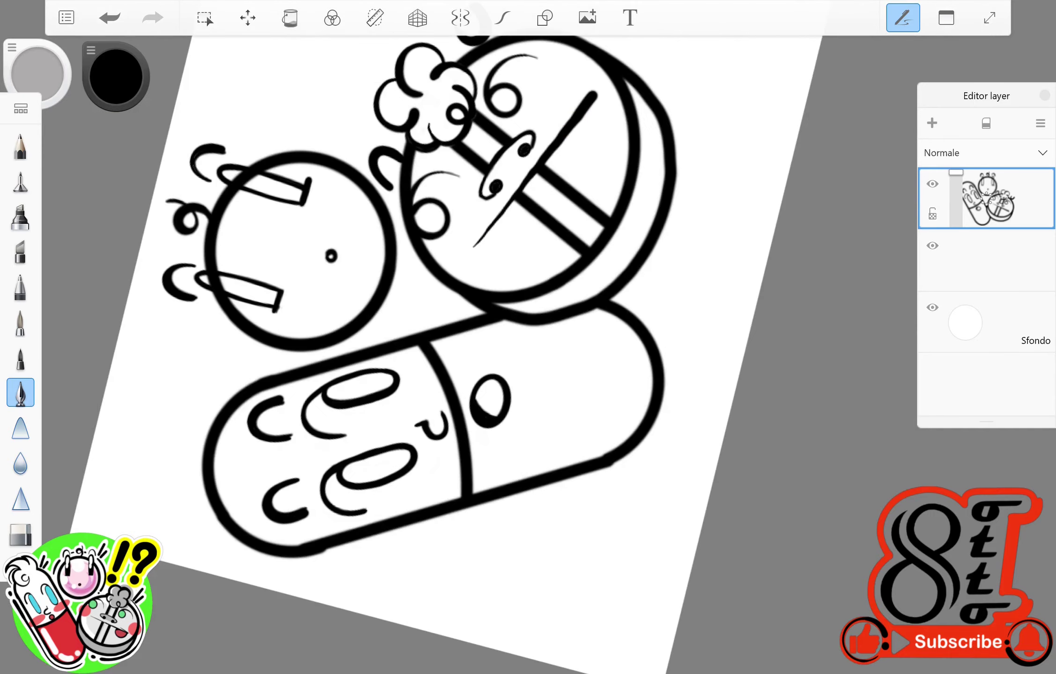
Fill both of the round pill's eyes with black.
scroll(468, 337, "down", 1)
left_click(290, 17)
left_click(259, 182)
left_click(234, 323)
left_click(290, 17)
Outline two stacked ovals and a small circle as highlights in the round pill's left eye with the hard eraser.
scroll(468, 337, "down", 1)
double_click(21, 533)
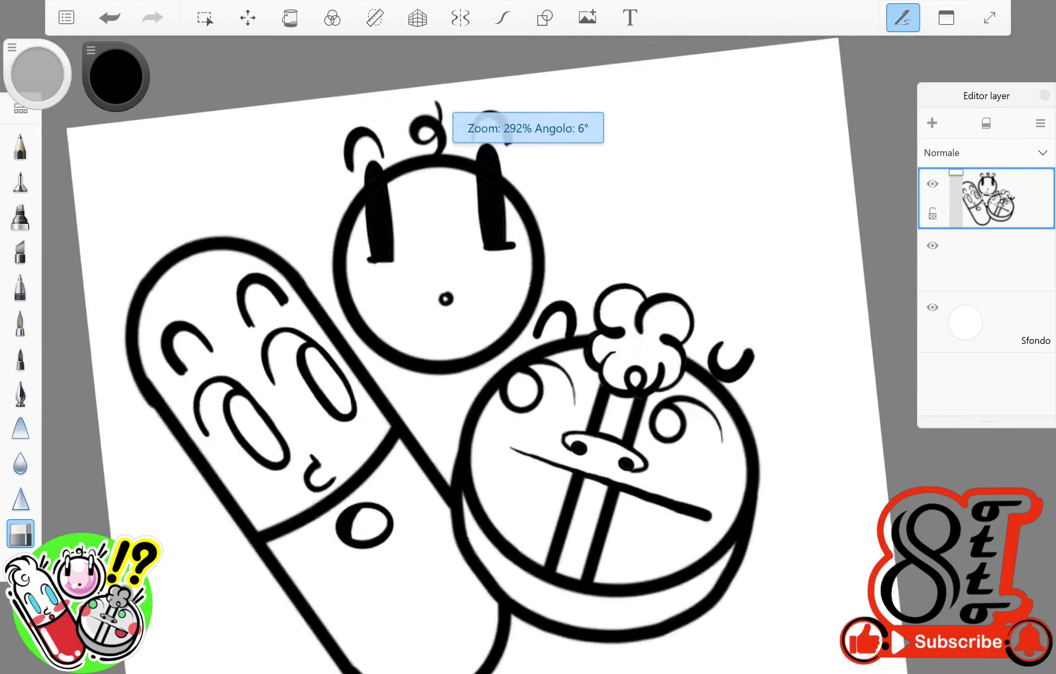
scroll(468, 337, "up", 5)
left_click(502, 18)
mouse_move(349, 89)
left_mouse_down()
mouse_move(327, 187)
mouse_move(346, 206)
left_mouse_up()
left_click_drag(374, 306, 372, 309)
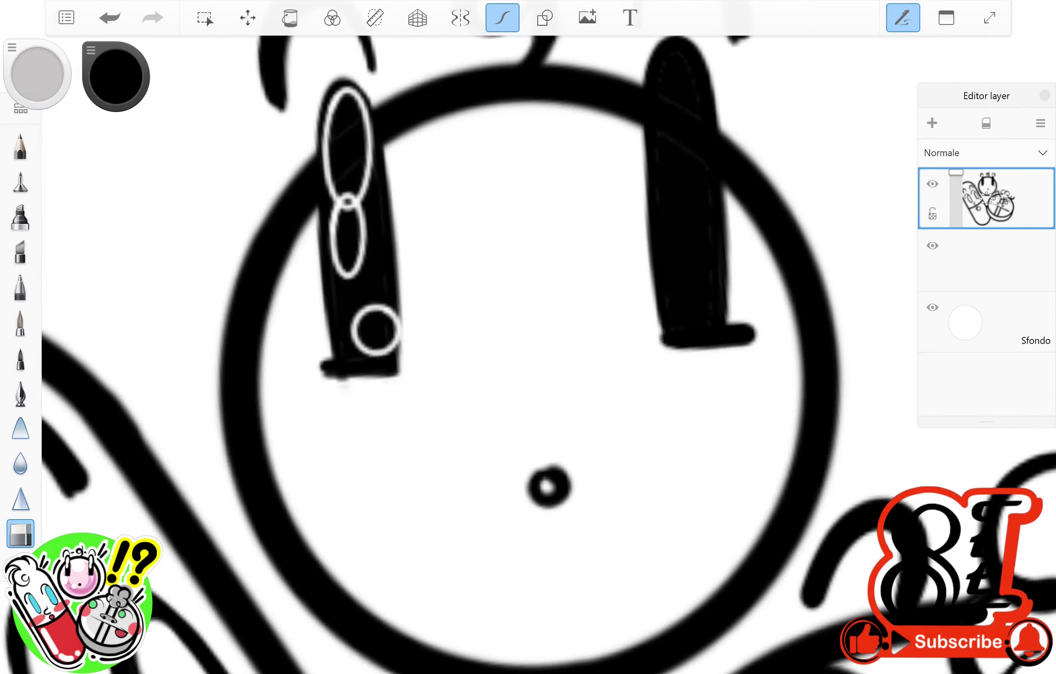
Outline matching oval and circle highlights in the round pill's right eye with the hard eraser.
scroll(468, 337, "down", 5)
scroll(468, 337, "up", 5)
mouse_move(396, 122)
left_mouse_down()
mouse_move(431, 213)
mouse_move(414, 328)
mouse_move(416, 232)
left_mouse_up()
left_click_drag(463, 360, 466, 363)
Erase the black inside the oval and circle highlights of the round pill's left eye.
scroll(468, 337, "down", 5)
double_click(21, 533)
scroll(468, 337, "up", 5)
left_click_drag(253, 74, 281, 263)
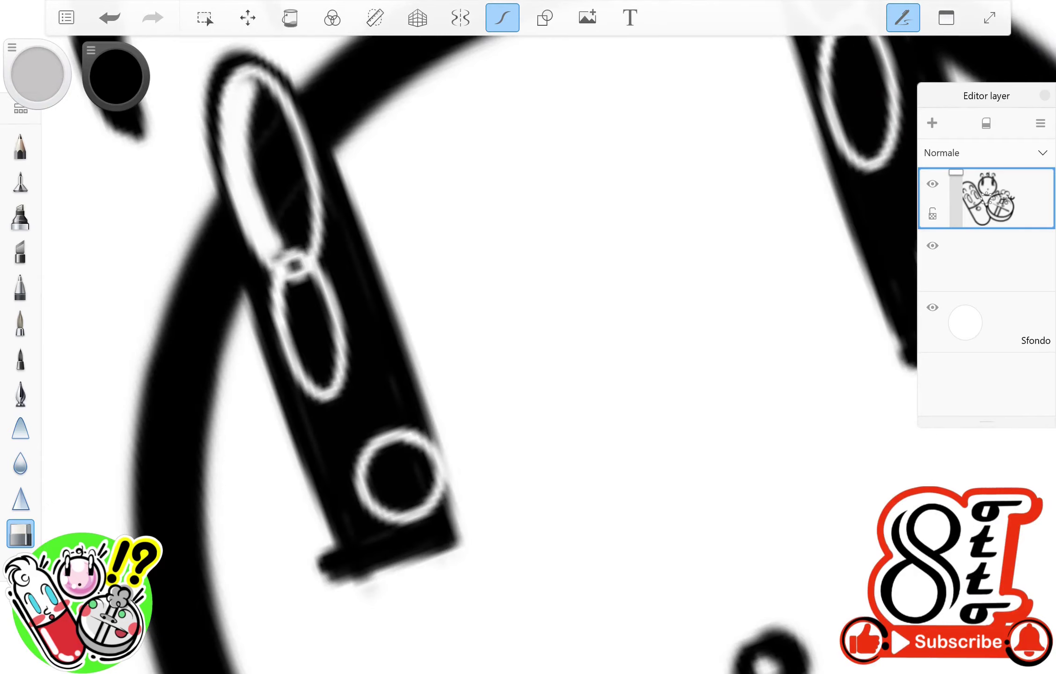
left_click_drag(281, 159, 299, 276)
left_click_drag(262, 75, 234, 178)
key("ctrl+z")
mouse_move(267, 101)
left_mouse_down()
mouse_move(248, 271)
mouse_move(313, 253)
left_mouse_up()
left_click_drag(262, 70, 319, 180)
left_click_drag(286, 278, 339, 388)
mouse_move(374, 468)
left_mouse_down()
mouse_move(421, 486)
mouse_move(416, 496)
left_mouse_up()
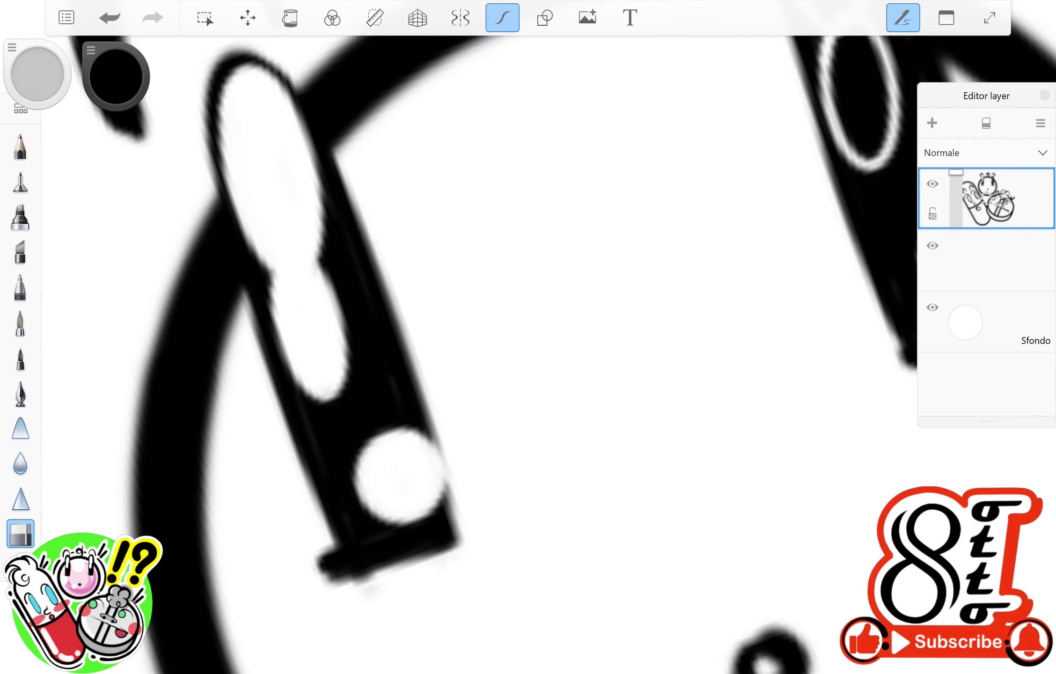
Erase the black inside the oval and circle highlights of the round pill's right eye.
scroll(468, 337, "down", 5)
scroll(519, 251, "up", 5)
mouse_move(375, 389)
left_mouse_down()
mouse_move(412, 430)
mouse_move(435, 421)
left_mouse_up()
mouse_move(300, 215)
left_mouse_down()
mouse_move(337, 321)
mouse_move(346, 318)
mouse_move(279, 100)
mouse_move(281, 201)
mouse_move(281, 61)
left_mouse_up()
left_click_drag(262, 107, 304, 51)
Cut a small notch with the hard eraser into the right edge of each of the round pill's eyes.
scroll(527, 337, "down", 5)
left_click(20, 534)
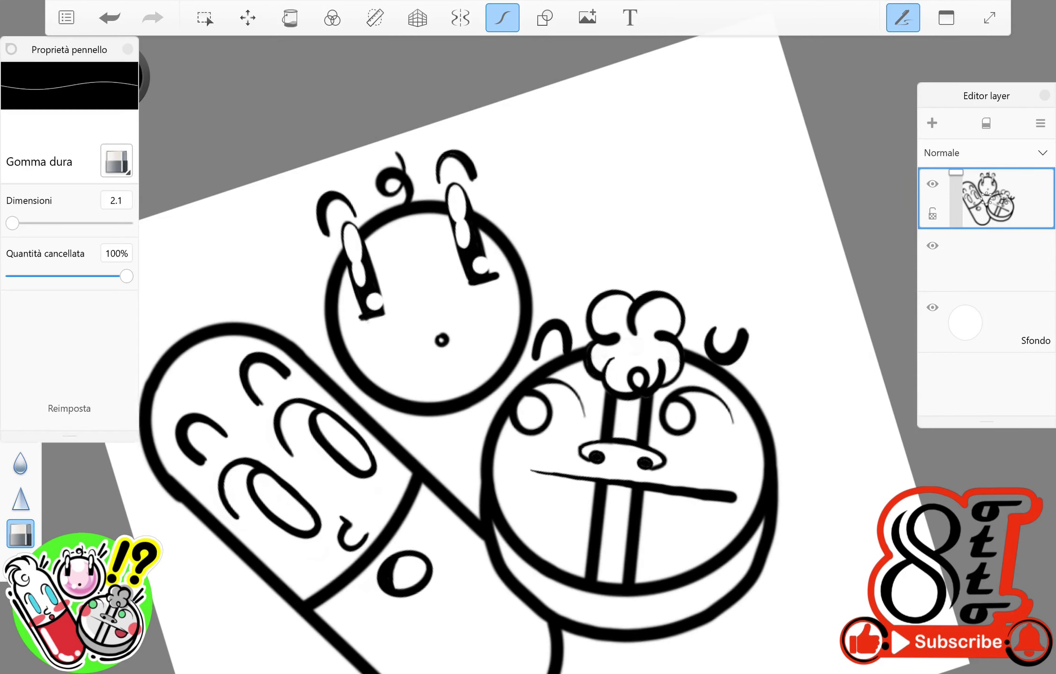
scroll(402, 236, "up", 5)
mouse_move(360, 258)
left_mouse_down()
mouse_move(356, 323)
mouse_move(365, 262)
left_mouse_up()
scroll(528, 337, "left", 5)
left_click_drag(538, 281, 547, 225)
Draw thin parallel lines just below the flat bases of the round pill's eyes.
scroll(527, 337, "down", 5)
key("e")
scroll(491, 328, "up", 4)
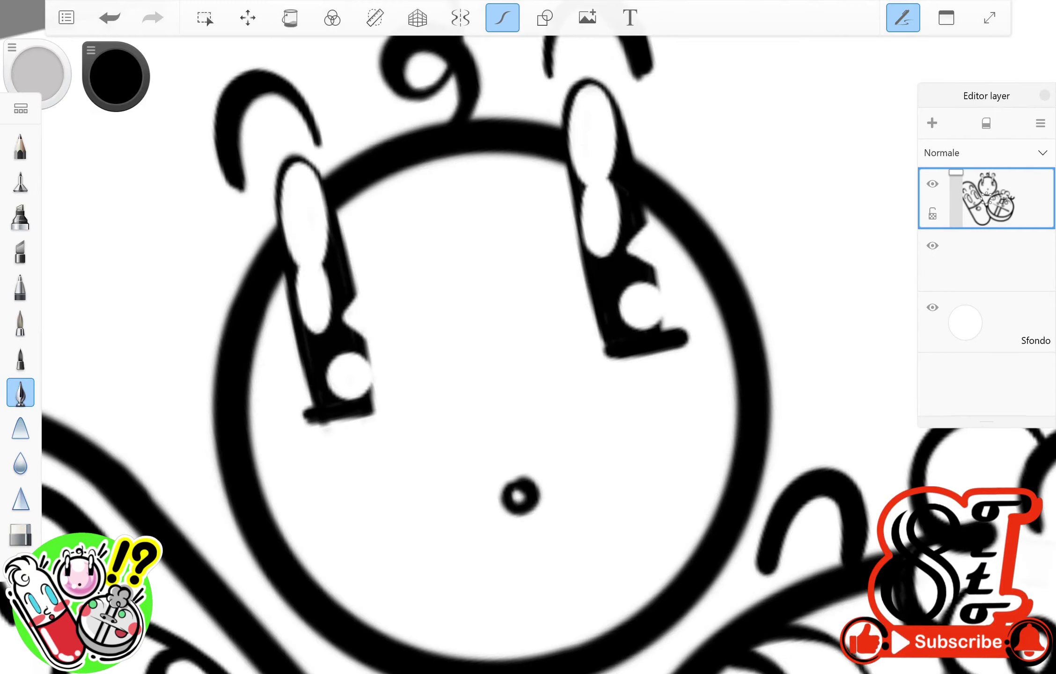
scroll(528, 337, "down", 5)
scroll(491, 328, "up", 4)
left_click_drag(383, 428, 370, 477)
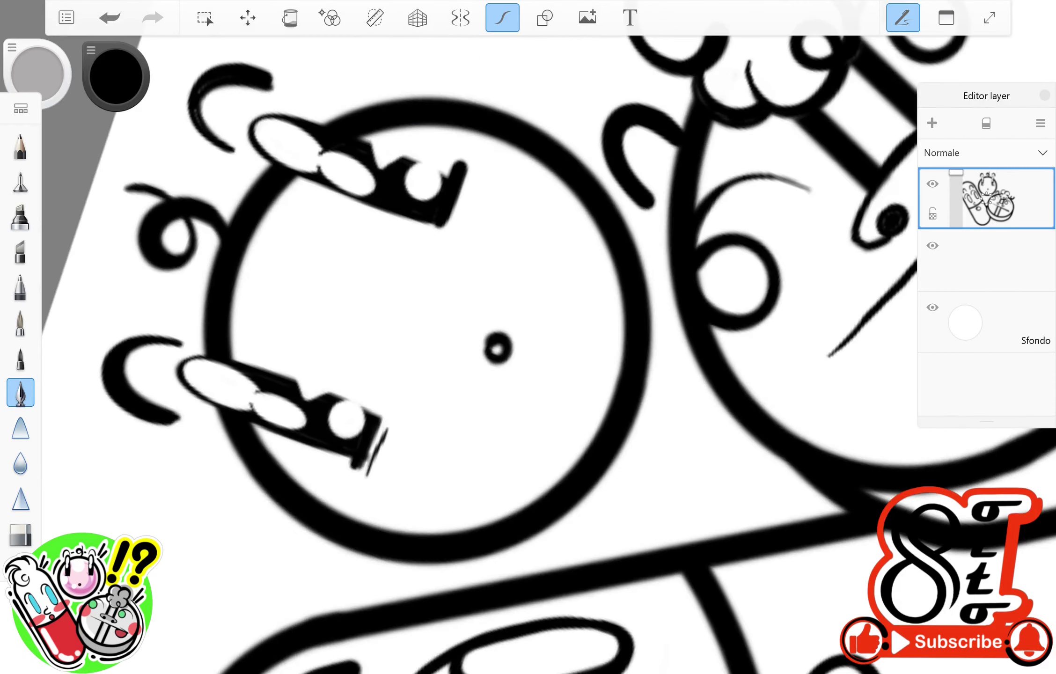
Clean up the bases of the round pill's eyes by erasing thin gaps between their lines.
scroll(492, 327, "down", 2)
key("e")
left_click_drag(369, 375, 370, 426)
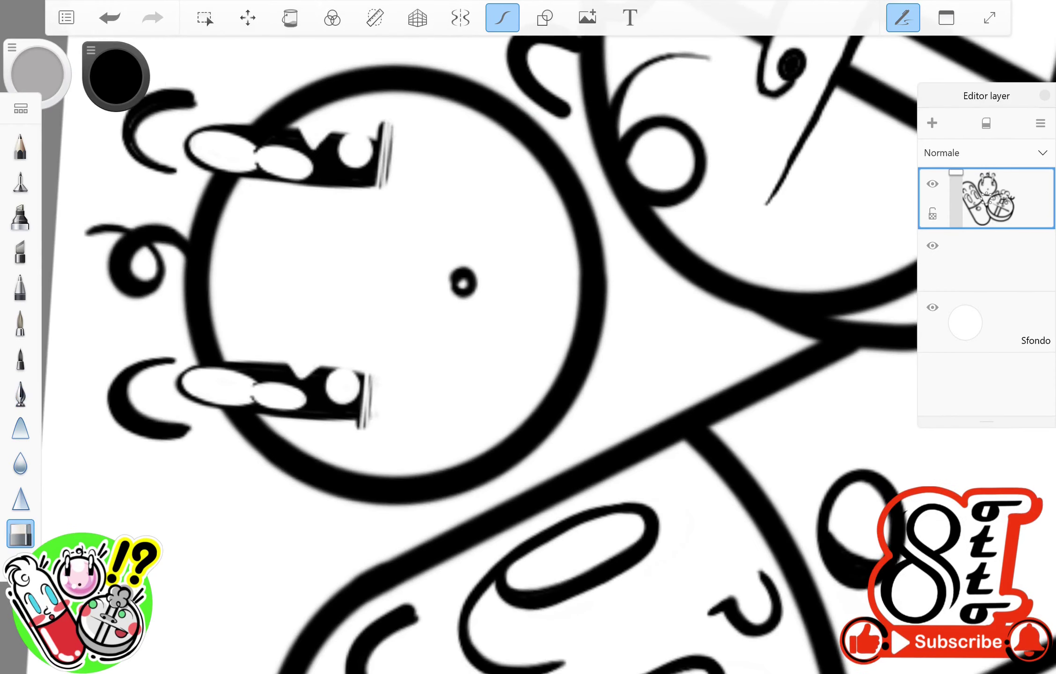
Erase the extra thin outer lines along the bases of both of the round pill's eyes, keeping one clean base line each.
left_click_drag(390, 124, 390, 180)
scroll(527, 337, "down", 5)
scroll(491, 328, "up", 4)
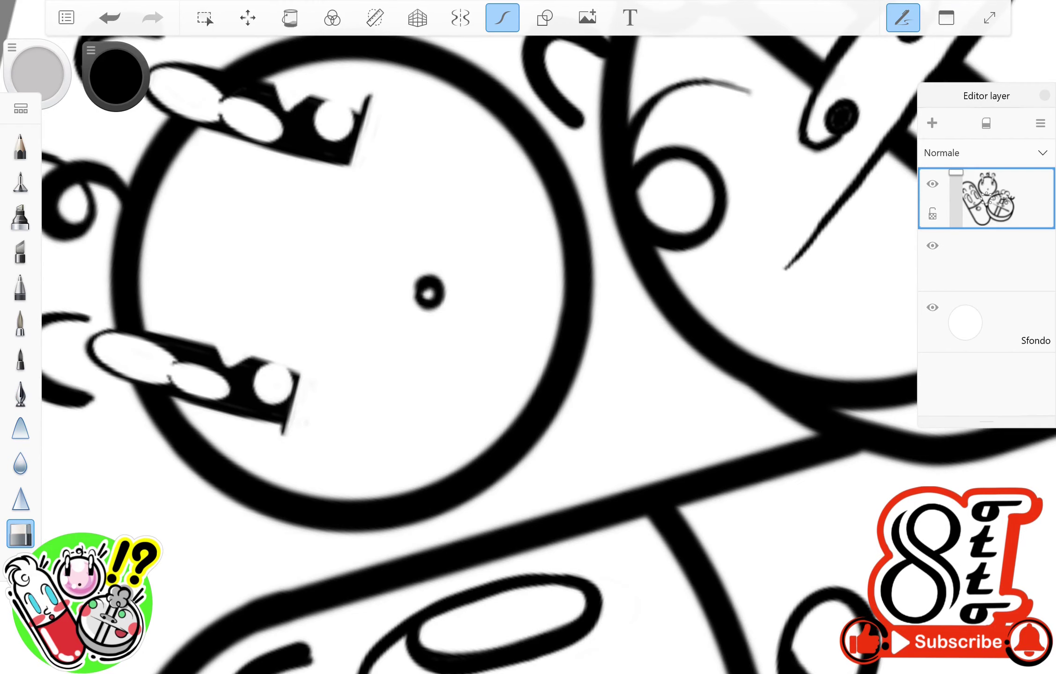
scroll(528, 337, "down", 5)
scroll(492, 327, "up", 4)
Fill both of the capsule's oval eyes with Copic blue B04.
left_click(946, 18)
left_click(907, 429)
left_click(936, 342)
left_click(1035, 376)
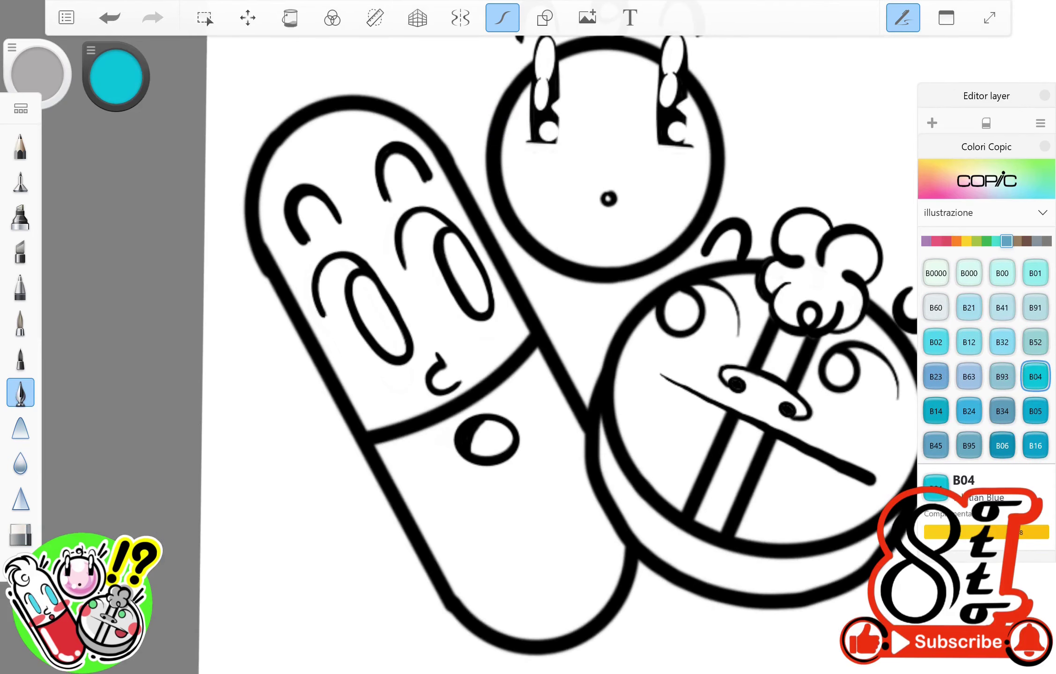
left_click(290, 18)
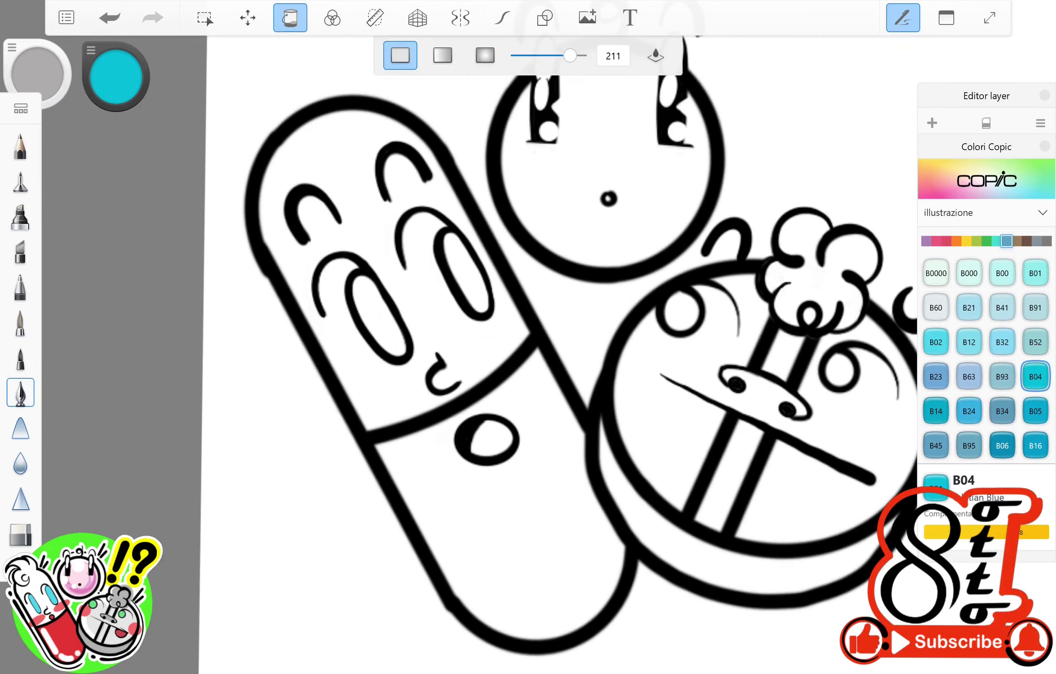
left_click(379, 319)
left_click(465, 273)
left_click(290, 18)
Fill both of the scored tablet's round eyes with Copic green G03.
left_click(987, 241)
left_click(969, 343)
key("ctrl+z")
left_click(1034, 343)
left_click(969, 342)
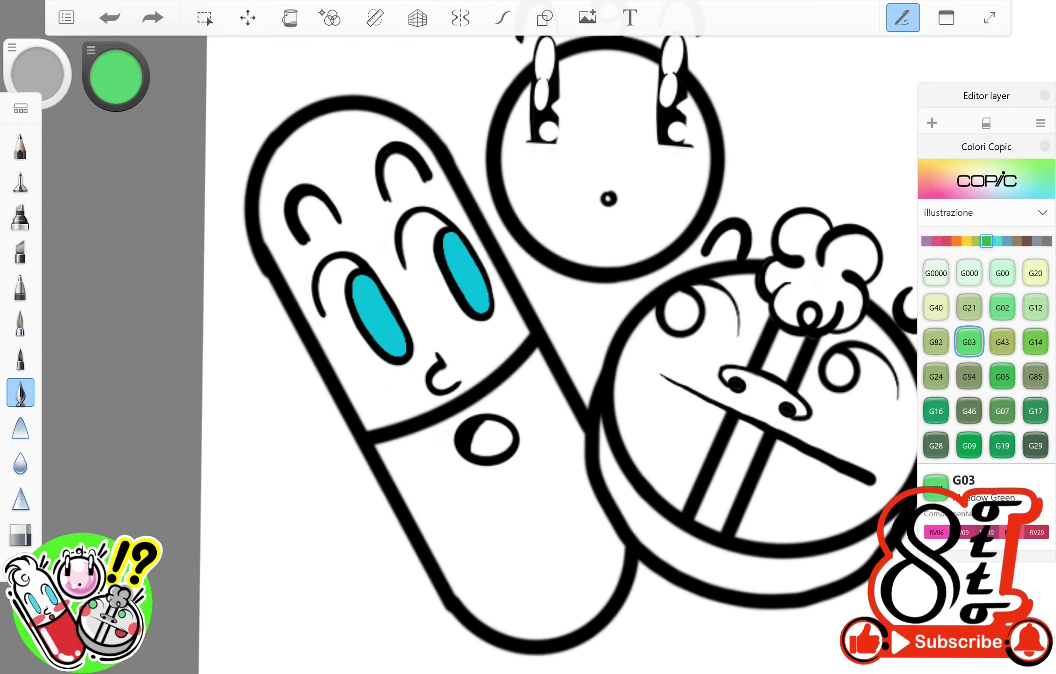
left_click(291, 18)
left_click(681, 311)
left_click(840, 370)
left_click(290, 18)
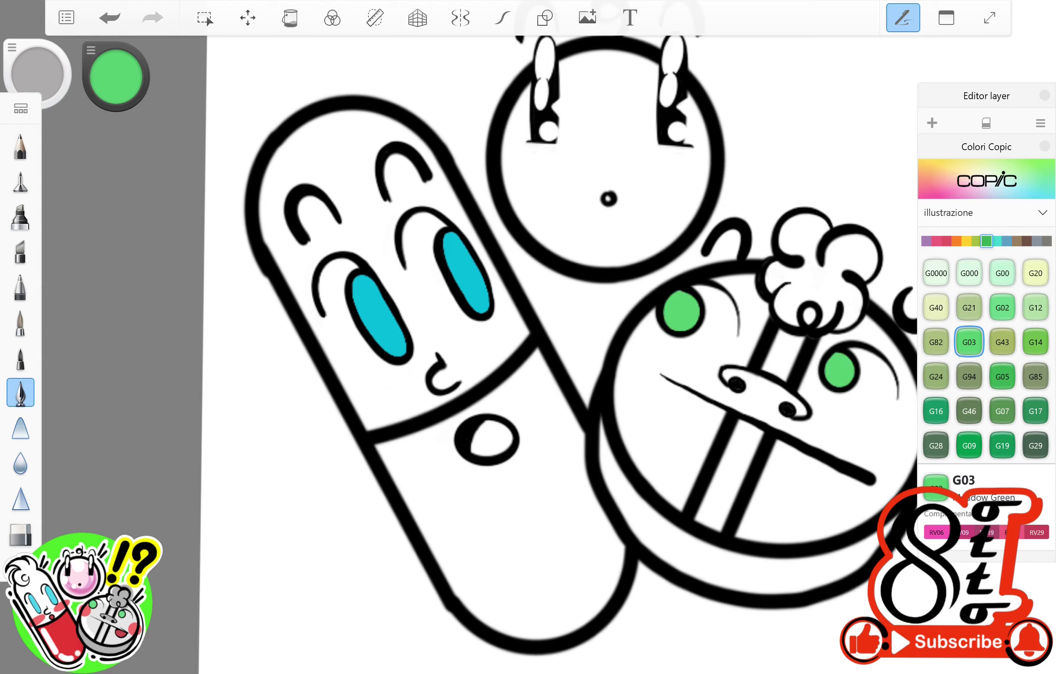
Draw a straight blush bar in Copic red R05 between the round pill's eyes, on a layer beneath the line art.
left_click(986, 147)
left_click(986, 259)
left_click(986, 419)
left_click(946, 241)
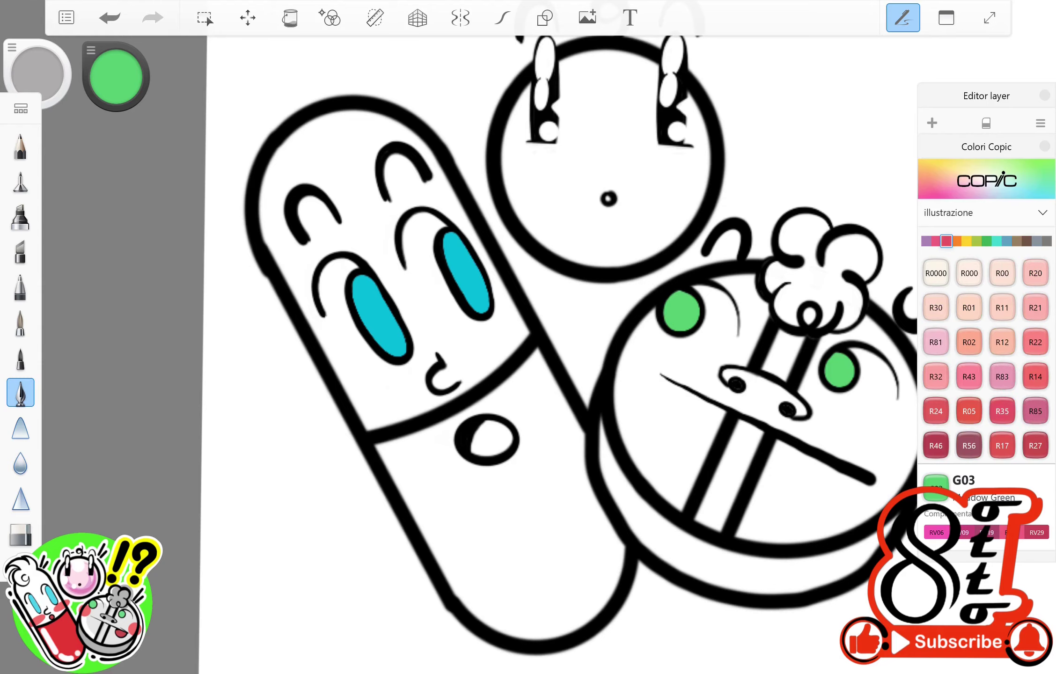
left_click(936, 411)
left_click(969, 411)
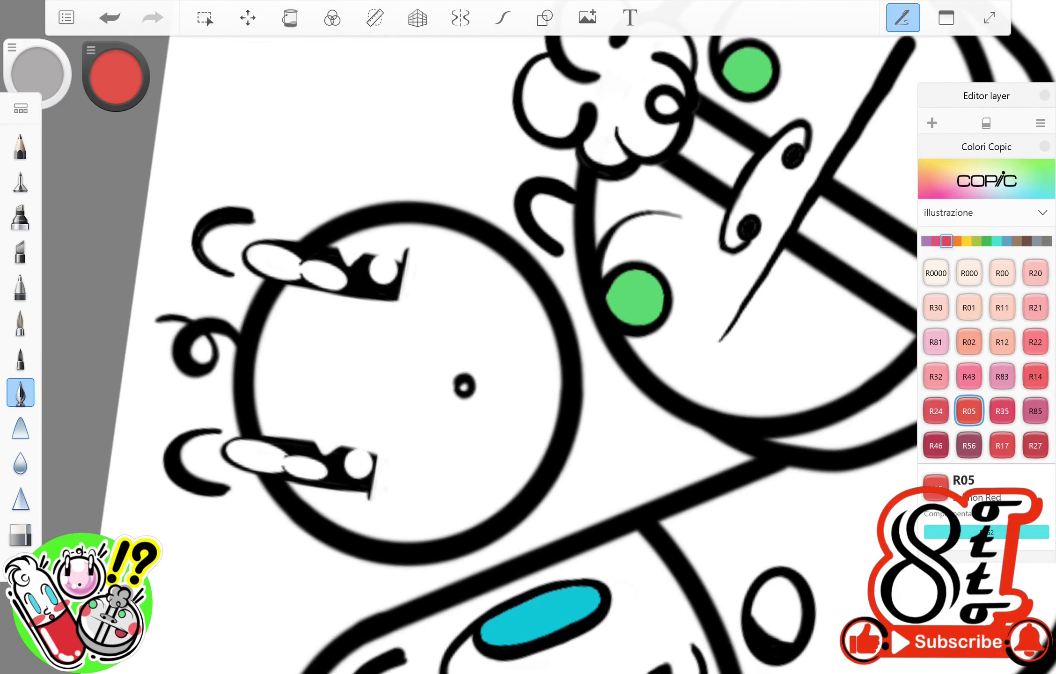
left_click_drag(399, 321, 424, 322)
left_click(110, 18)
left_click(502, 18)
left_click_drag(382, 421, 395, 320)
left_click(290, 18)
left_click(388, 379)
left_click(328, 141)
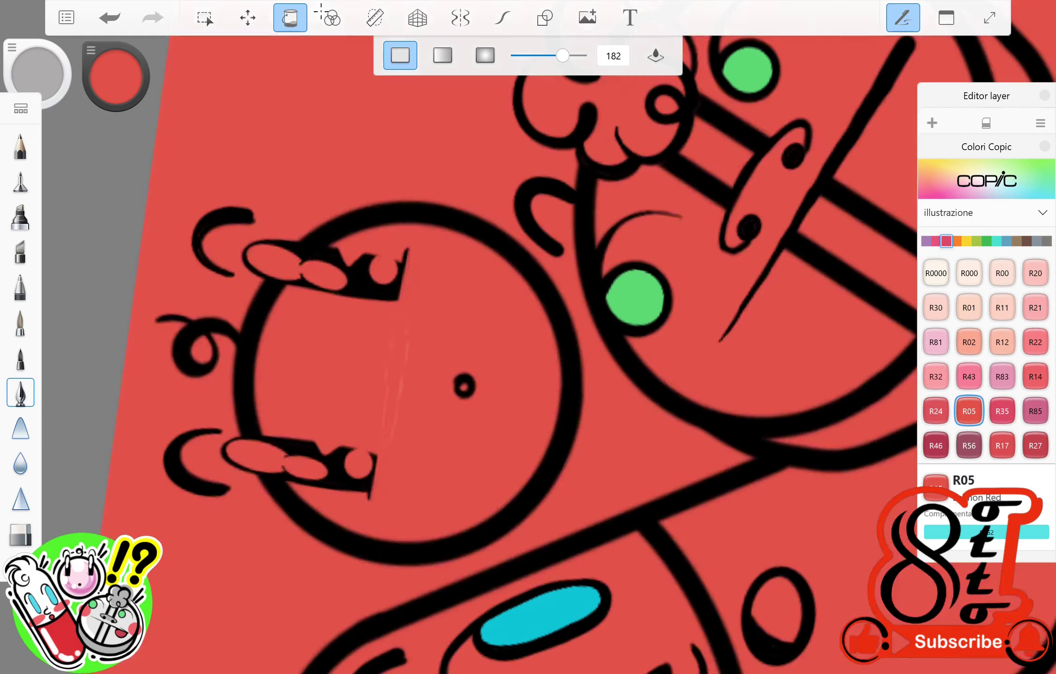
left_click(109, 17)
left_click(109, 18)
Draw a tilted oval blush in Copic red R05 under each of the capsule's eyes and fill both ovals.
left_click(502, 17)
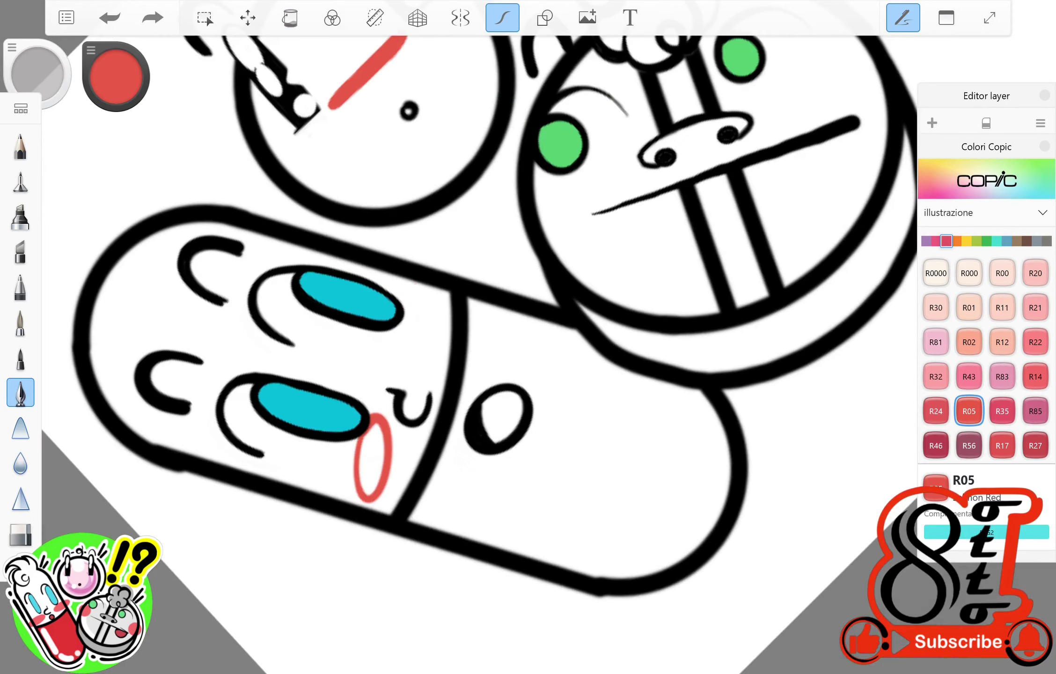
left_click_drag(428, 291, 407, 295)
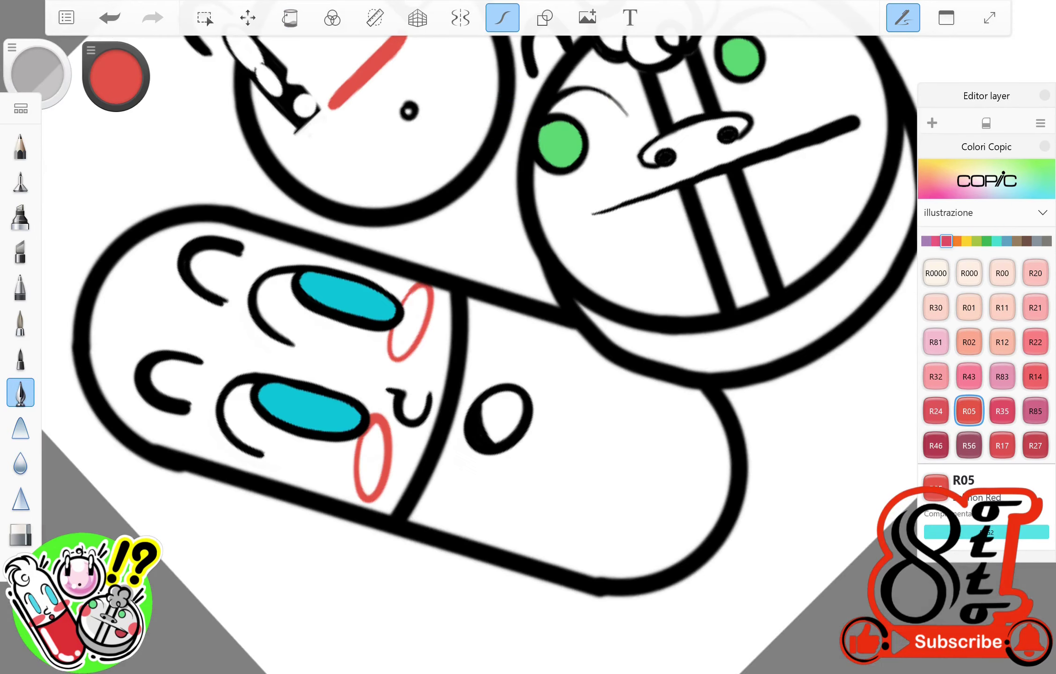
scroll(468, 295, "down", 5)
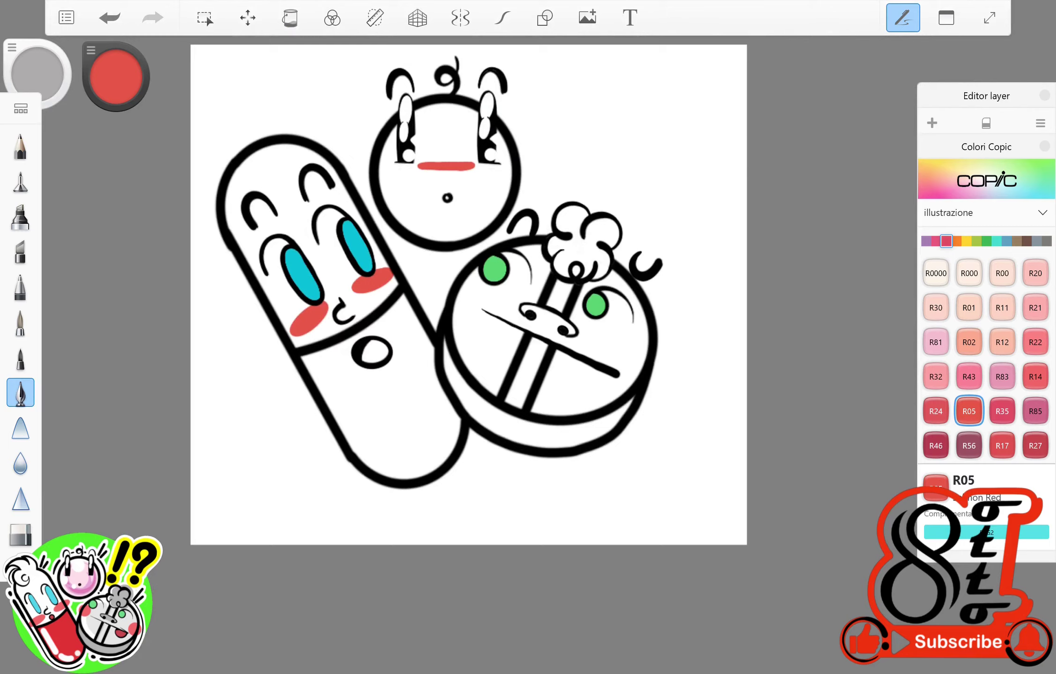
Draw a round blush under each of the scored tablet's eyes and fill both with Copic red R05.
scroll(468, 295, "up", 5)
left_click_drag(481, 281, 480, 283)
left_click(109, 17)
left_click(502, 18)
left_click(290, 18)
left_click(499, 317)
left_click(688, 323)
left_click(290, 18)
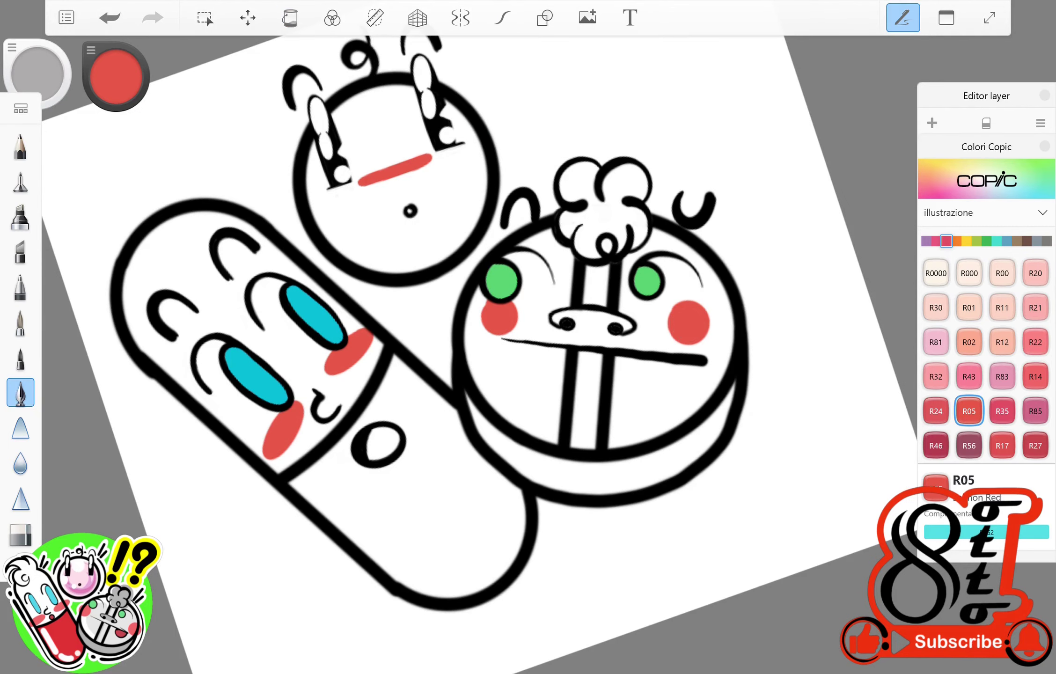
Add a new layer above the line art and set the drawing colour to black.
scroll(468, 295, "down", 5)
scroll(468, 295, "up", 5)
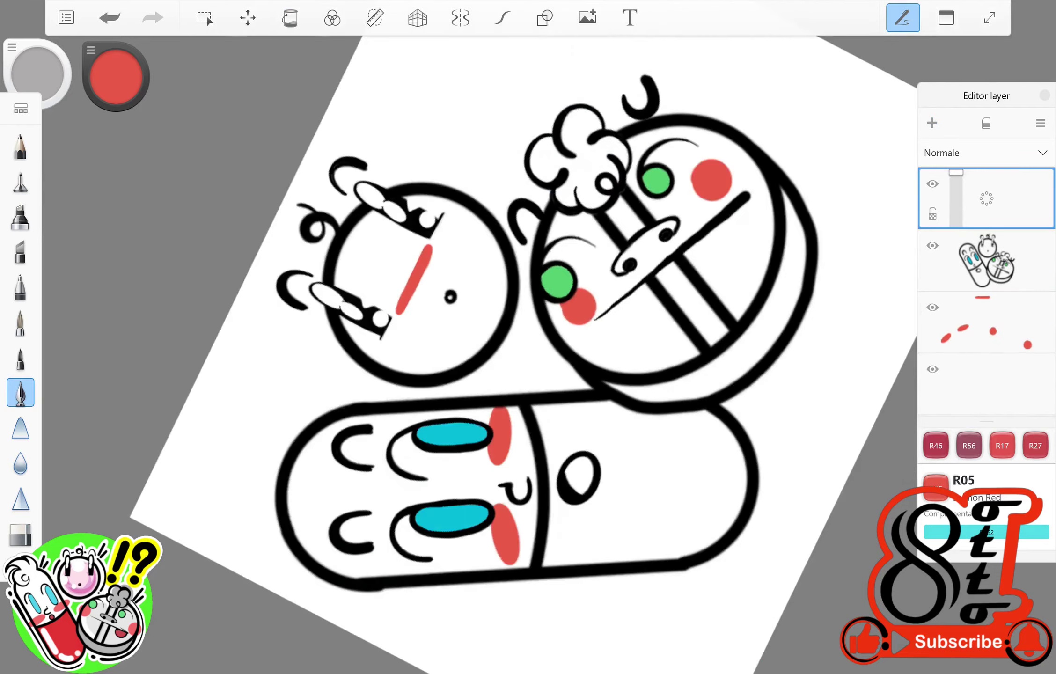
scroll(468, 295, "up", 3)
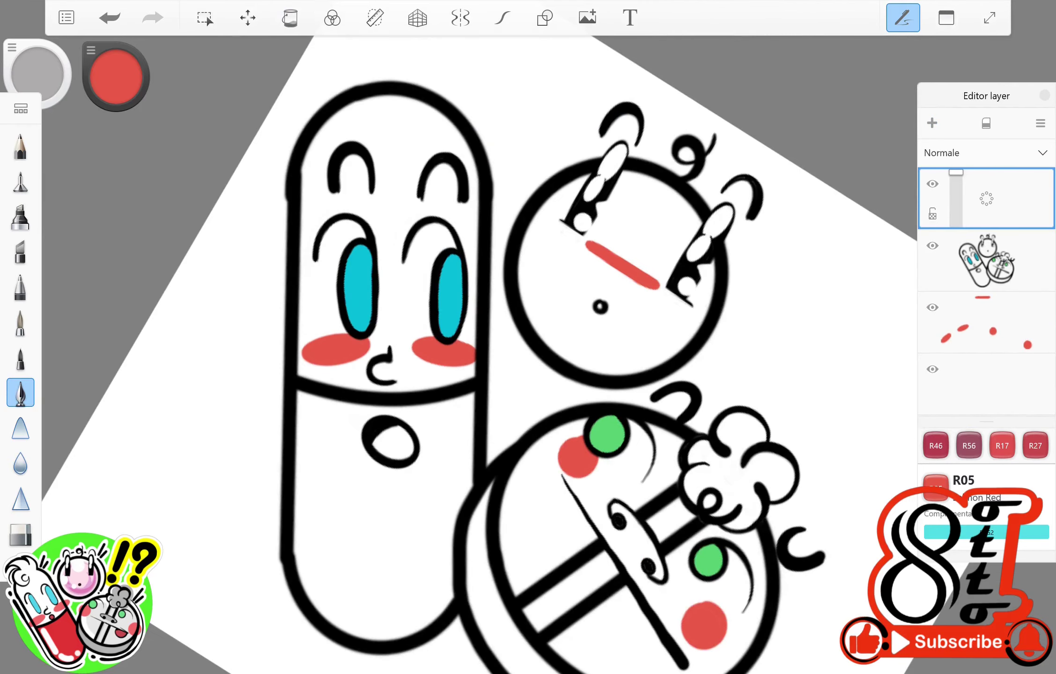
left_click(502, 18)
left_click(115, 76)
left_click(206, 255)
mouse_move(510, 210)
left_mouse_down()
mouse_move(692, 173)
mouse_move(721, 363)
mouse_move(608, 142)
mouse_move(744, 267)
mouse_move(721, 363)
mouse_move(658, 150)
mouse_move(744, 262)
mouse_move(702, 375)
left_mouse_up()
key("ctrl+z")
key("ctrl+z")
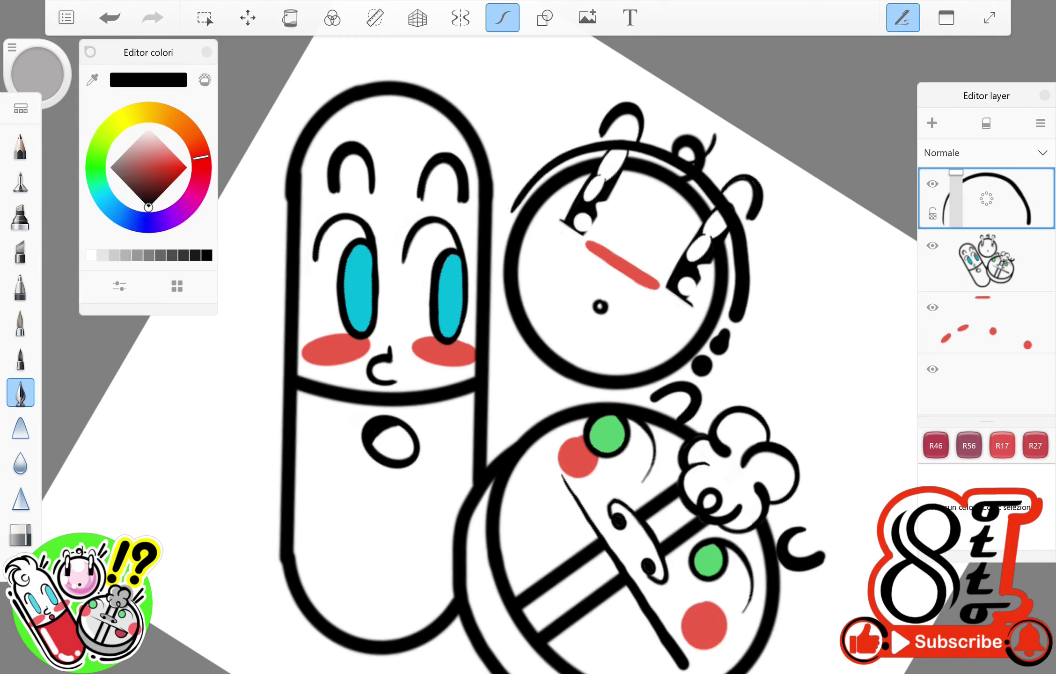
key("ctrl+z")
key("ctrl+z")
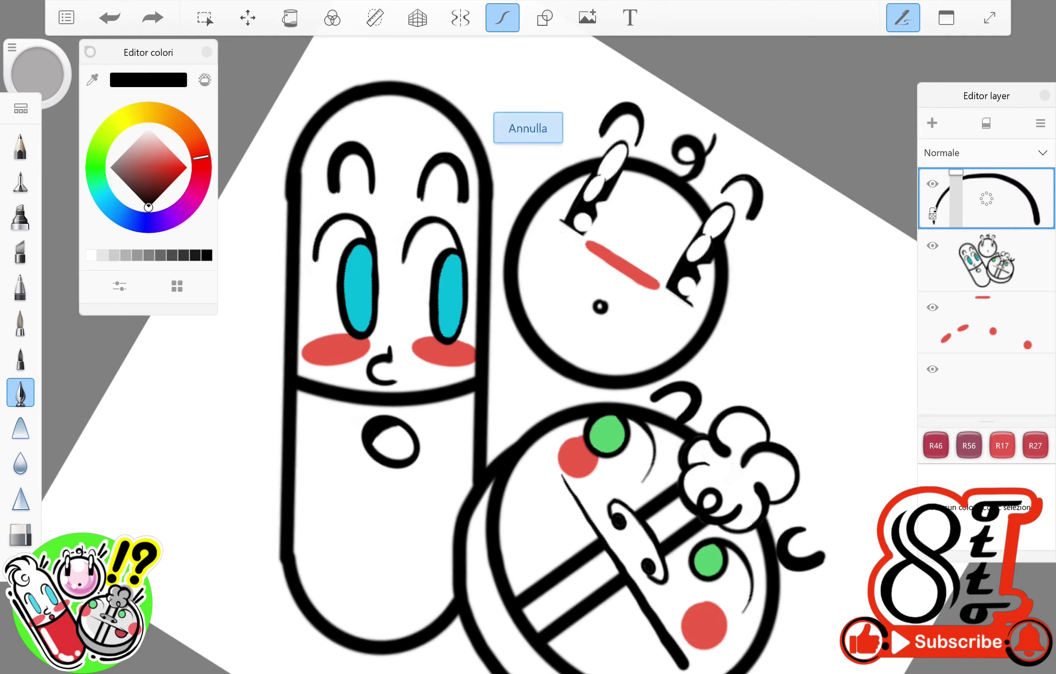
Draw a small C-shaped curl on the capsule's forehead and erase a gap in the capsule's top outline above it.
scroll(468, 327, "up", 1)
left_click_drag(388, 283, 337, 309)
key("ctrl+z")
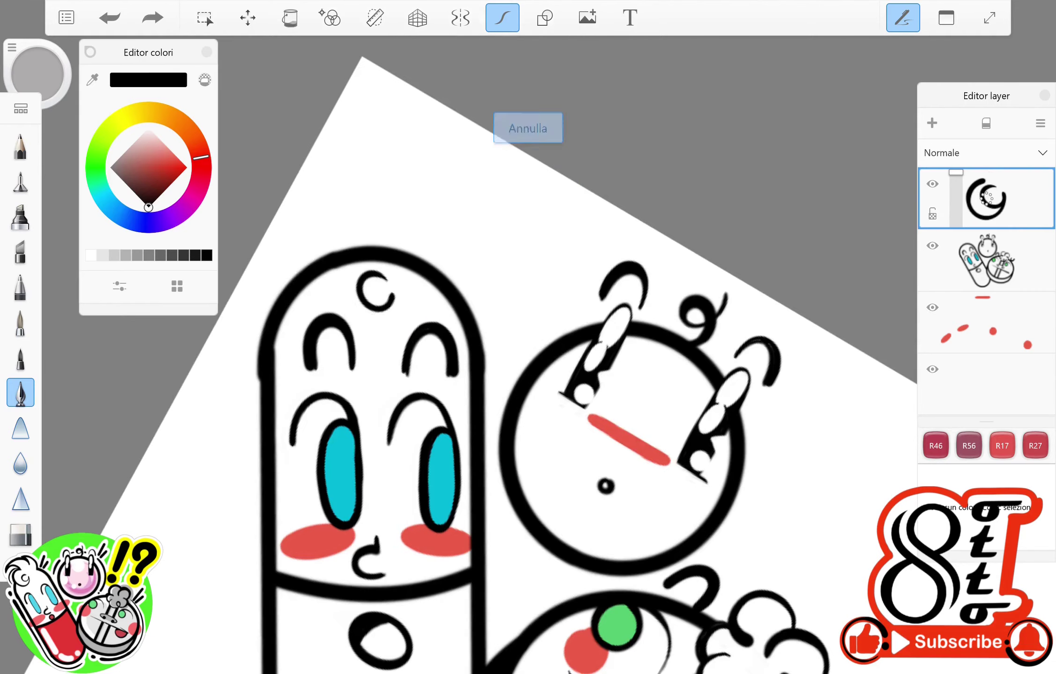
left_click(20, 534)
left_click(987, 260)
mouse_move(370, 245)
left_mouse_down()
mouse_move(370, 263)
mouse_move(401, 269)
mouse_move(391, 298)
left_mouse_up()
left_click(20, 393)
left_click_drag(316, 291, 383, 262)
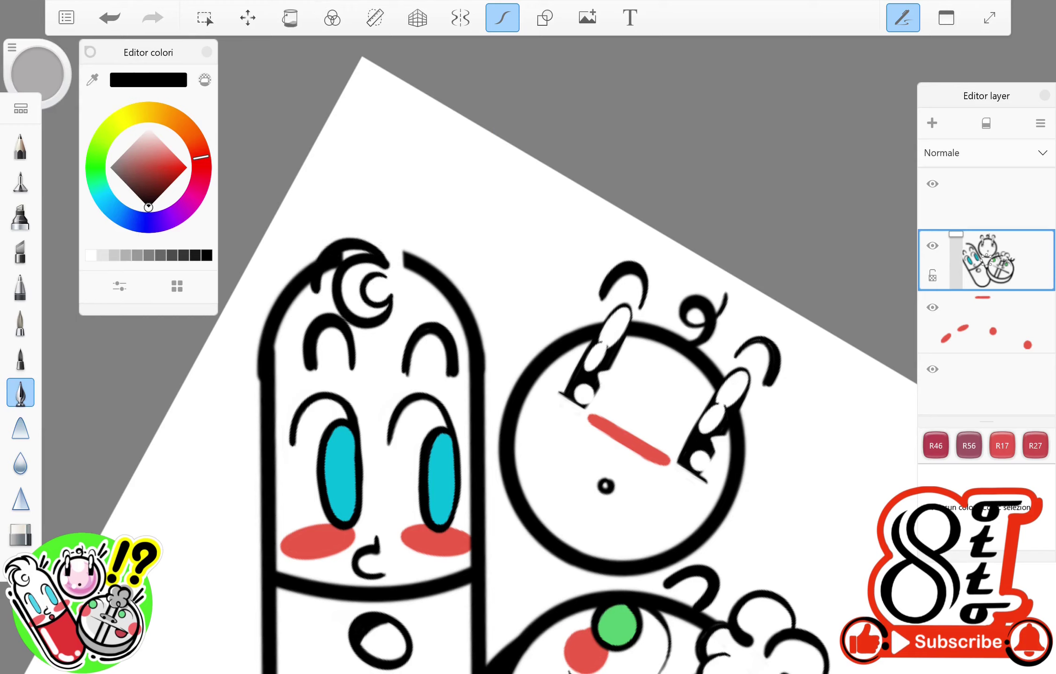
left_click_drag(312, 239, 404, 241)
left_click_drag(387, 192, 412, 243)
left_click_drag(410, 227, 451, 279)
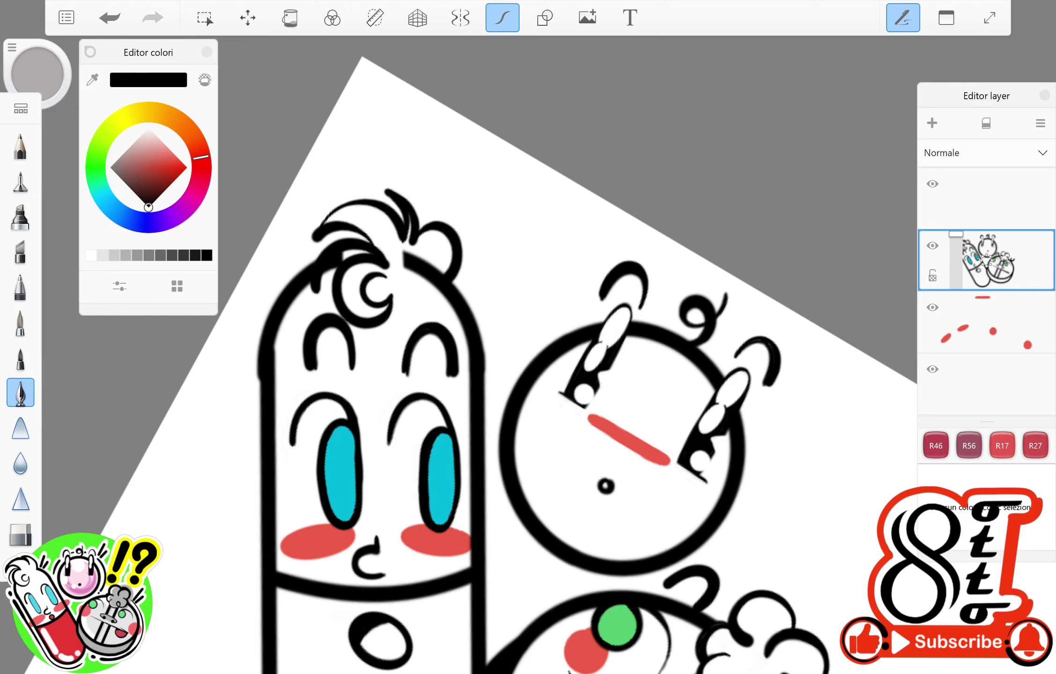
key("ctrl+z")
key("ctrl+z")
key("ctrl+z")
key("ctrl+z")
key("ctrl+z")
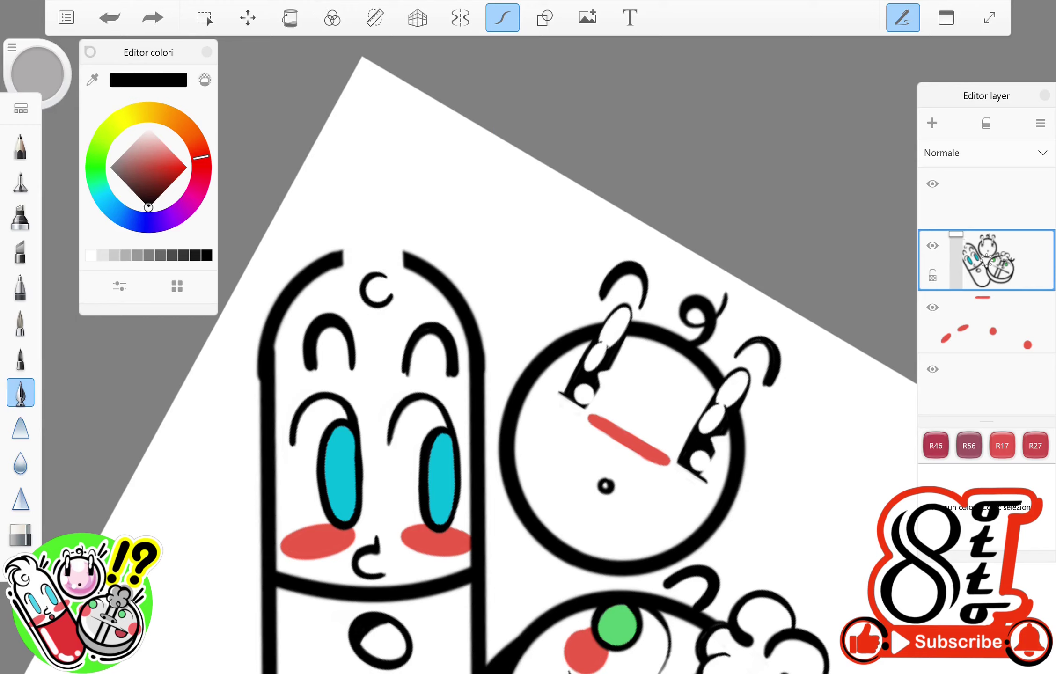
Draw a black tuft of hair over the gap in the capsule's top, with a larger curl around the small one and swept-up strands.
left_click_drag(378, 255, 388, 293)
mouse_move(323, 243)
left_mouse_down()
mouse_move(381, 255)
mouse_move(374, 213)
mouse_move(390, 224)
left_mouse_up()
left_click_drag(416, 202, 411, 242)
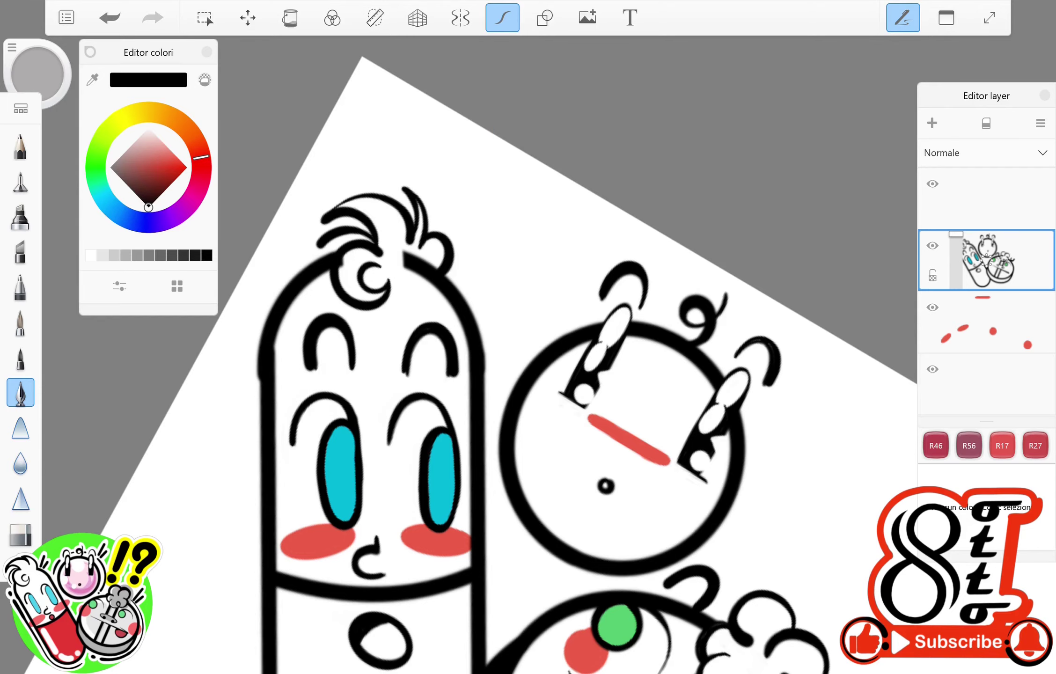
Trim the hair strokes and the cut end of the capsule's outline beside them with the hard eraser.
key("e")
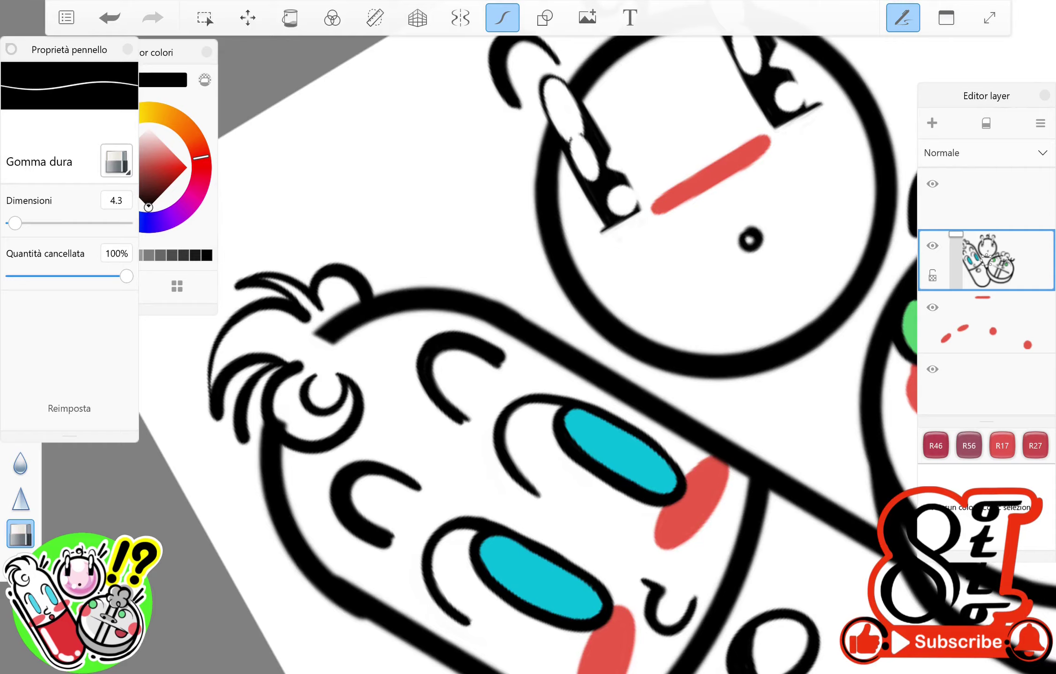
scroll(318, 397, "up", 3)
mouse_move(370, 220)
left_mouse_down()
mouse_move(328, 272)
mouse_move(468, 234)
left_mouse_up()
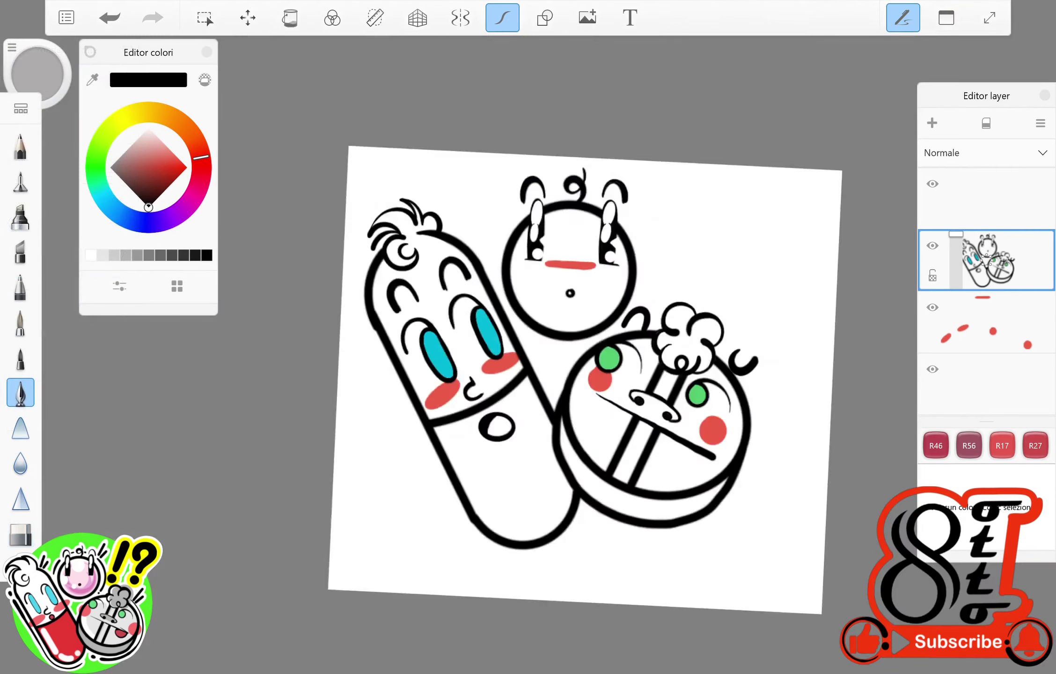
Add thin accent lines around the capsule's hair and draw three small circles in a row beside the round pill's head.
mouse_move(538, 234)
left_mouse_down()
mouse_move(609, 262)
mouse_move(646, 300)
left_mouse_up()
left_click_drag(608, 234, 716, 356)
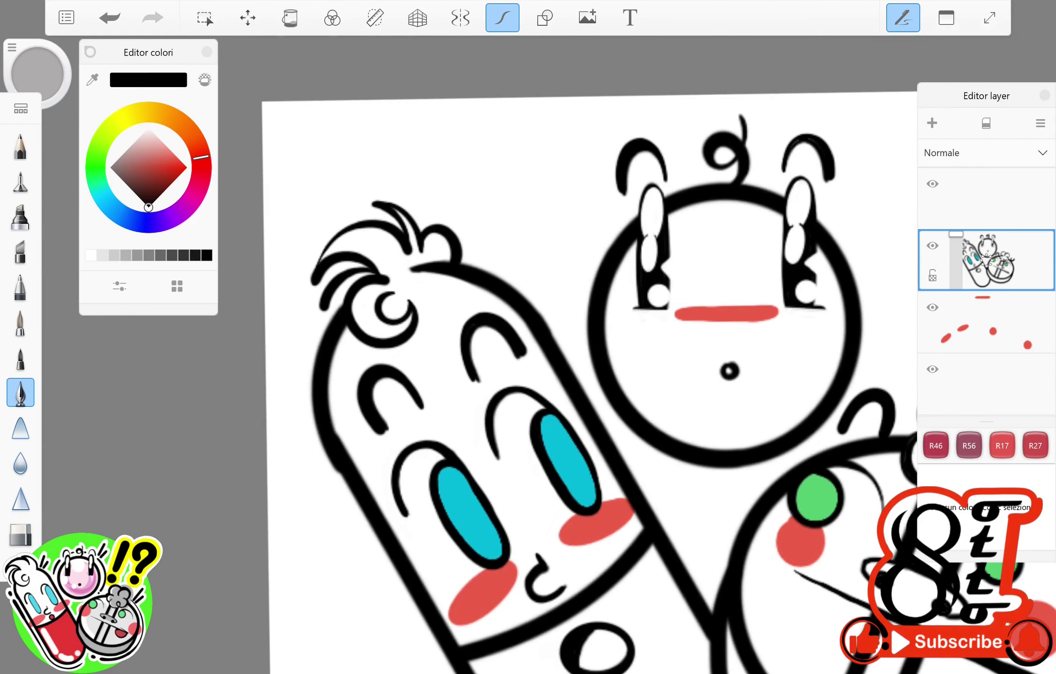
left_click_drag(369, 213, 299, 320)
key("ctrl+z")
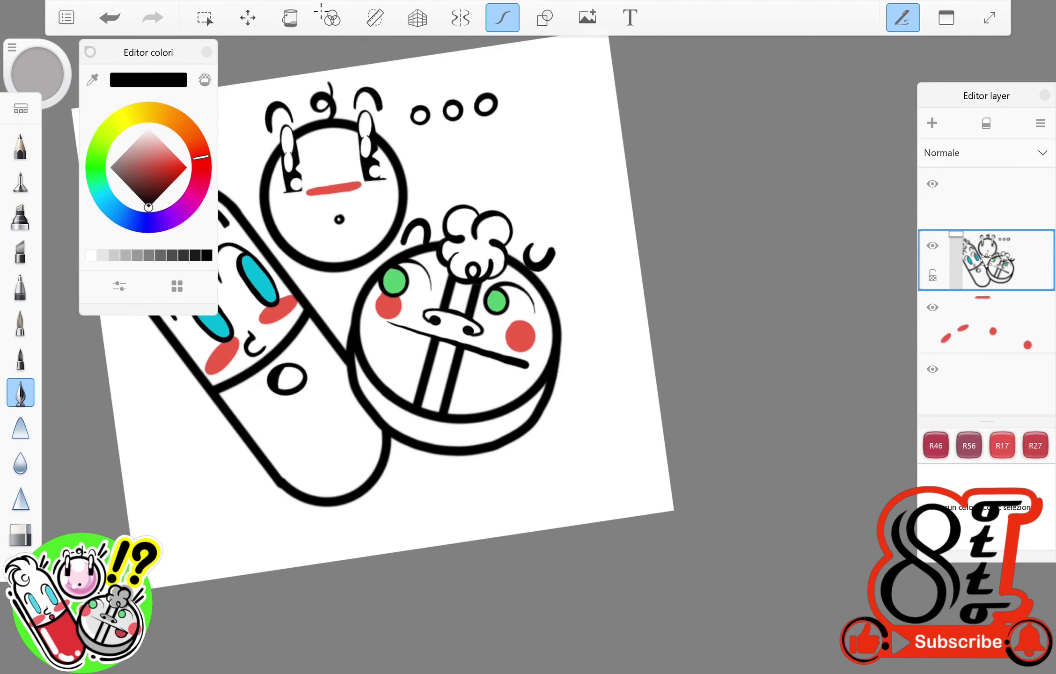
Draw a question mark beside the scored tablet and a thick exclamation mark beside the capsule's lower half, each with a circle as its dot.
left_click_drag(560, 370, 556, 442)
left_click_drag(235, 345, 284, 427)
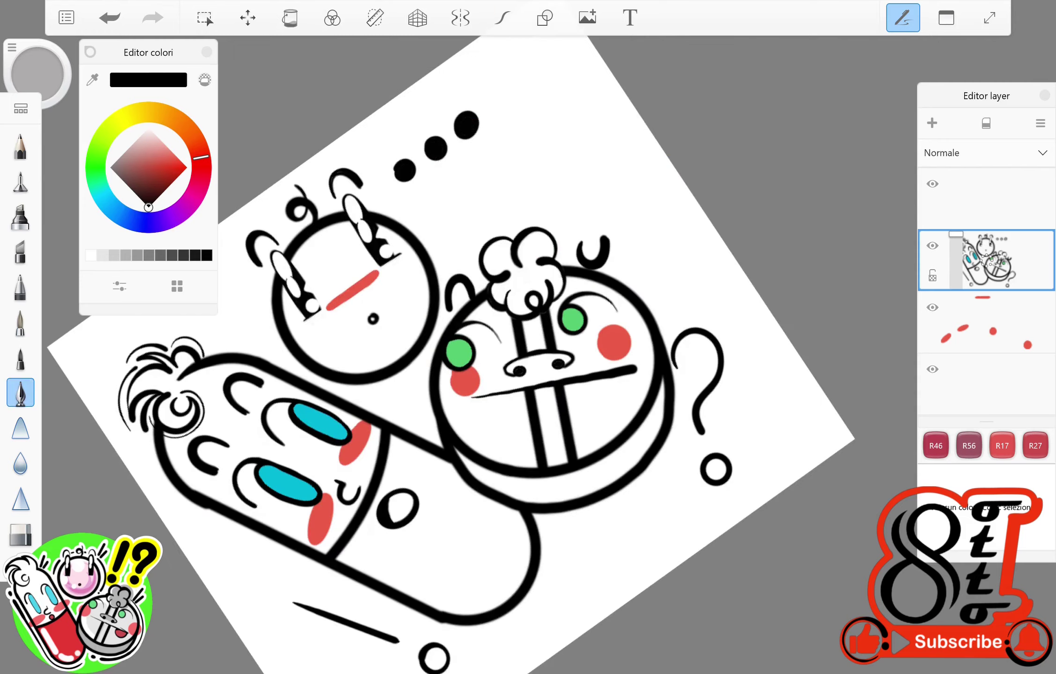
left_click(21, 180)
left_click(110, 18)
left_click_drag(237, 362, 295, 478)
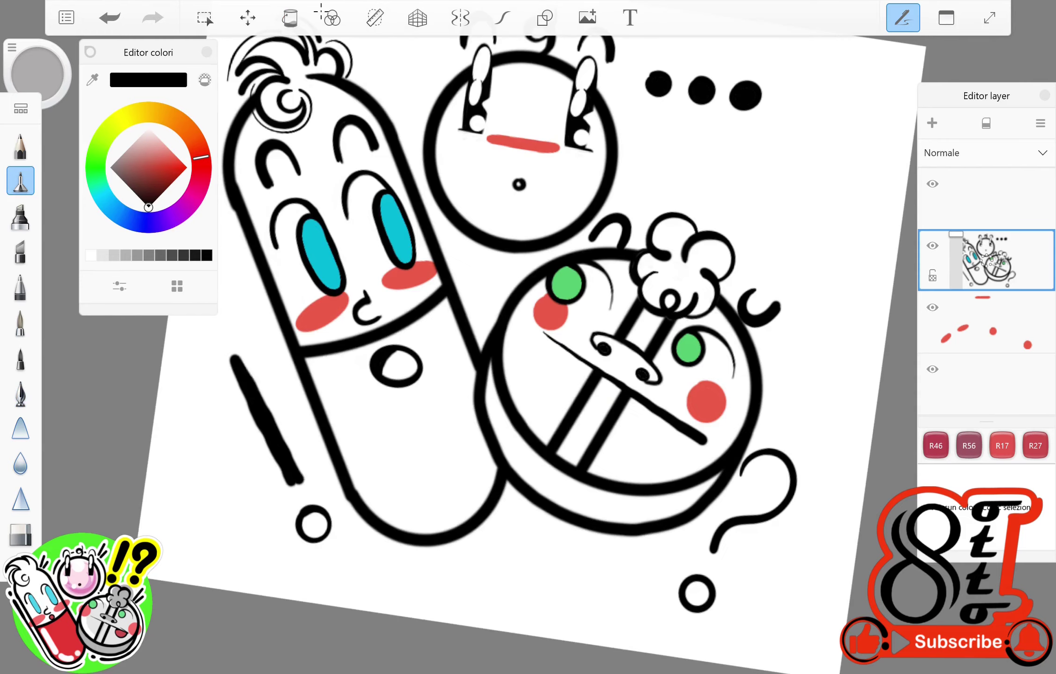
Thicken and smooth the question mark and exclamation mark strokes and fill their dots solid black.
left_click(502, 17)
scroll(528, 337, "down", 5)
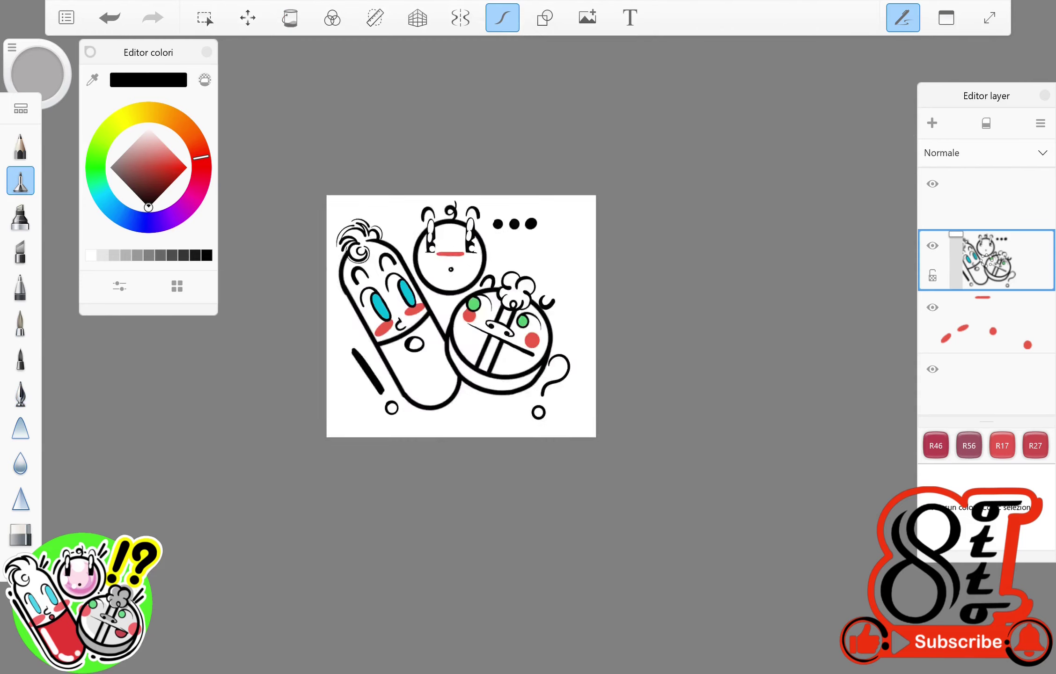
scroll(528, 337, "up", 6)
key("ctrl+z")
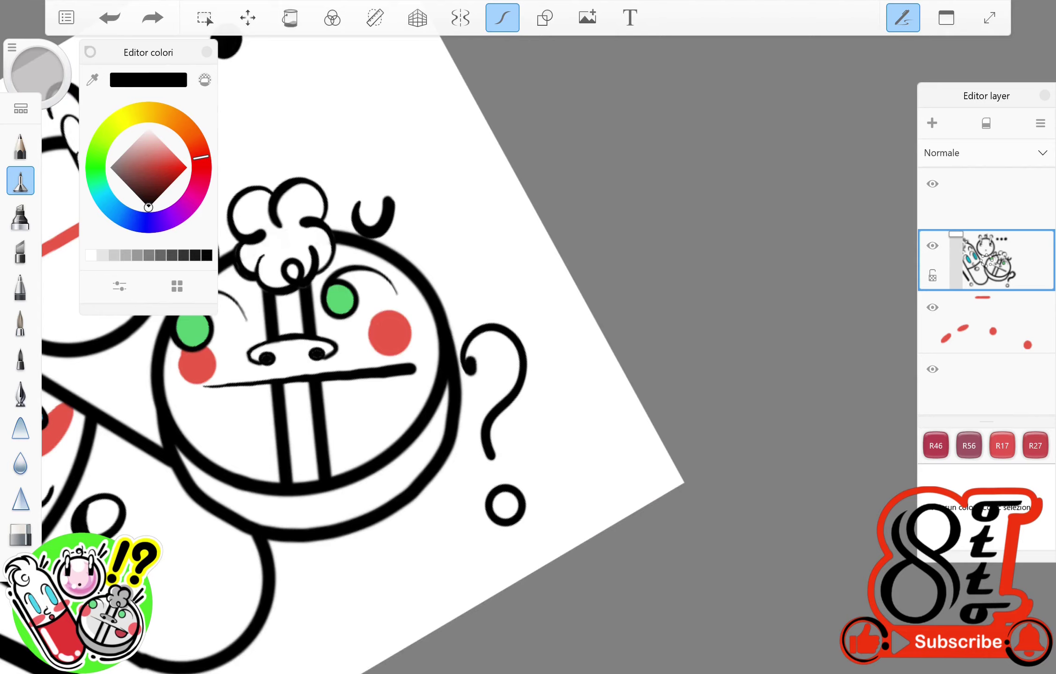
scroll(528, 337, "down", 3)
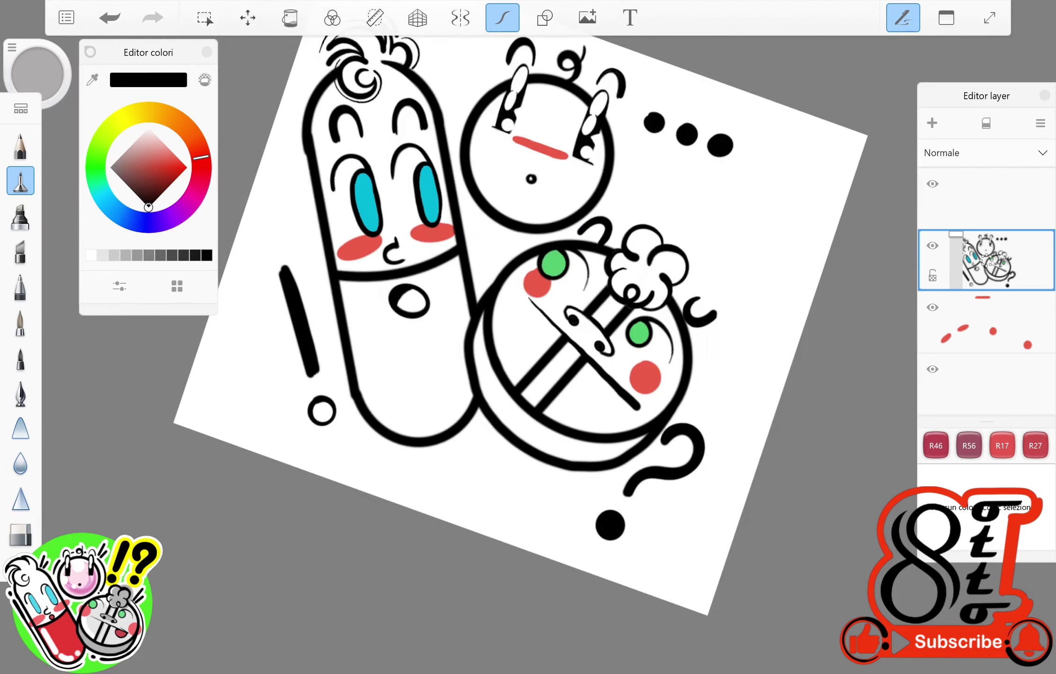
scroll(528, 337, "up", 3)
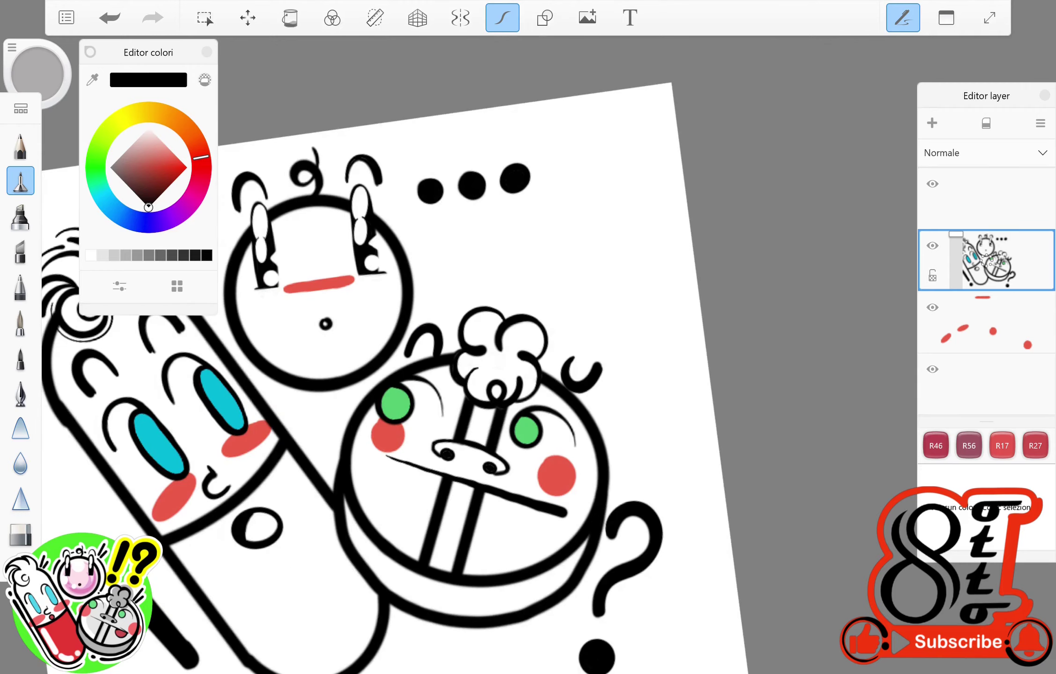
scroll(528, 337, "down", 2)
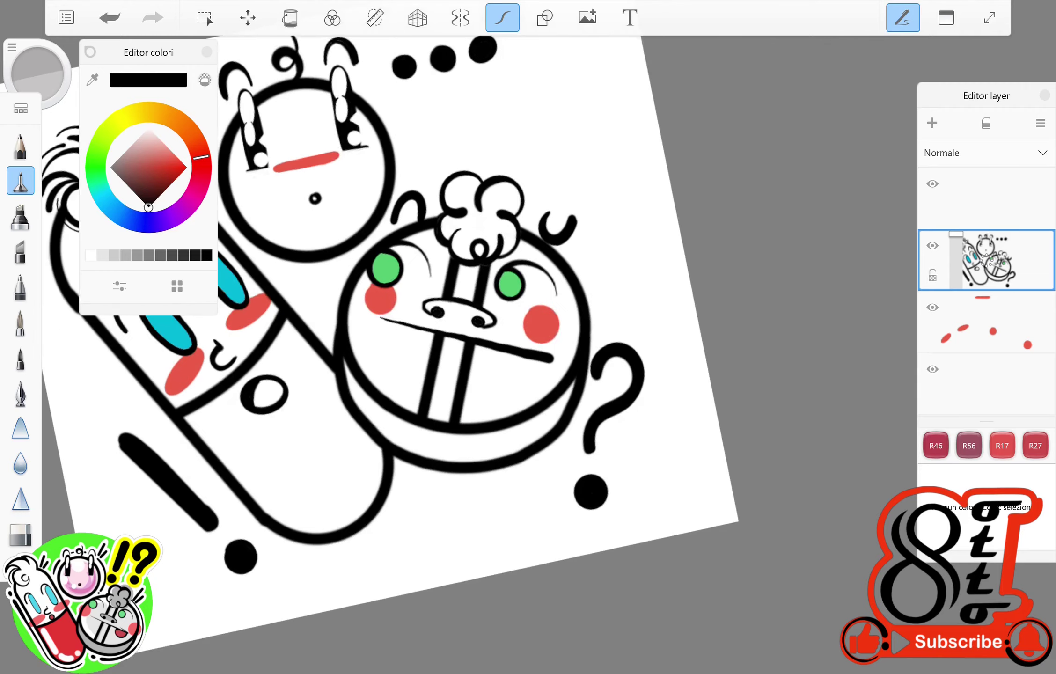
Select the question mark with its dot using the lasso and move it above the scored tablet's right eyebrow.
left_click(205, 18)
mouse_move(564, 404)
left_mouse_down()
mouse_move(587, 489)
mouse_move(551, 505)
left_mouse_up()
left_click(293, 55)
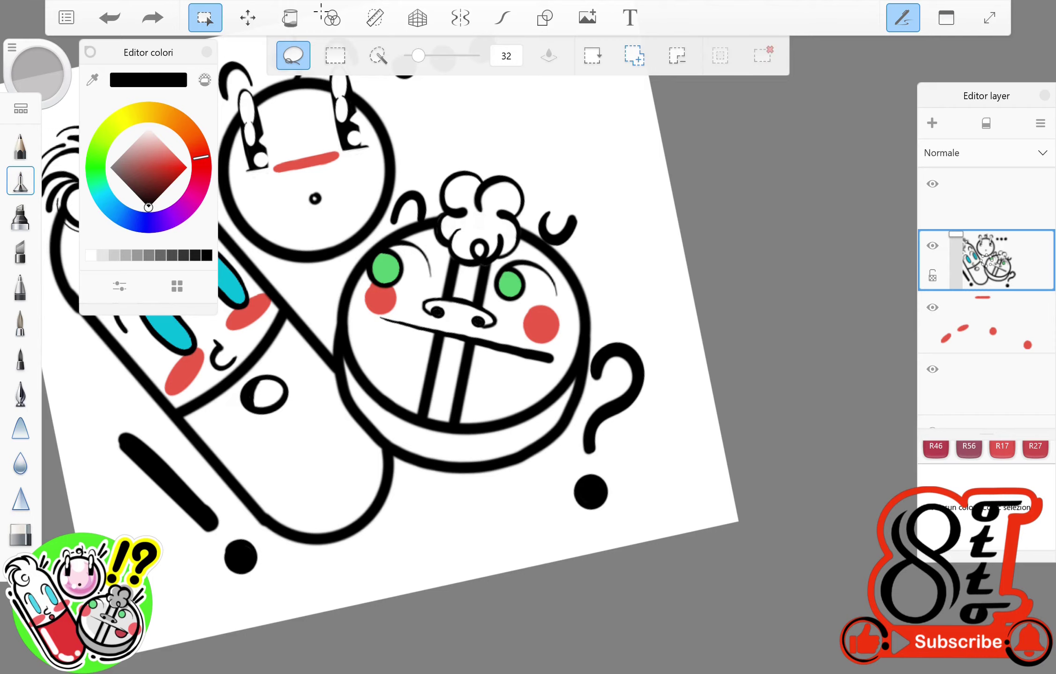
left_click(248, 18)
mouse_move(613, 398)
left_mouse_down()
mouse_move(623, 383)
mouse_move(620, 225)
mouse_move(597, 164)
left_mouse_up()
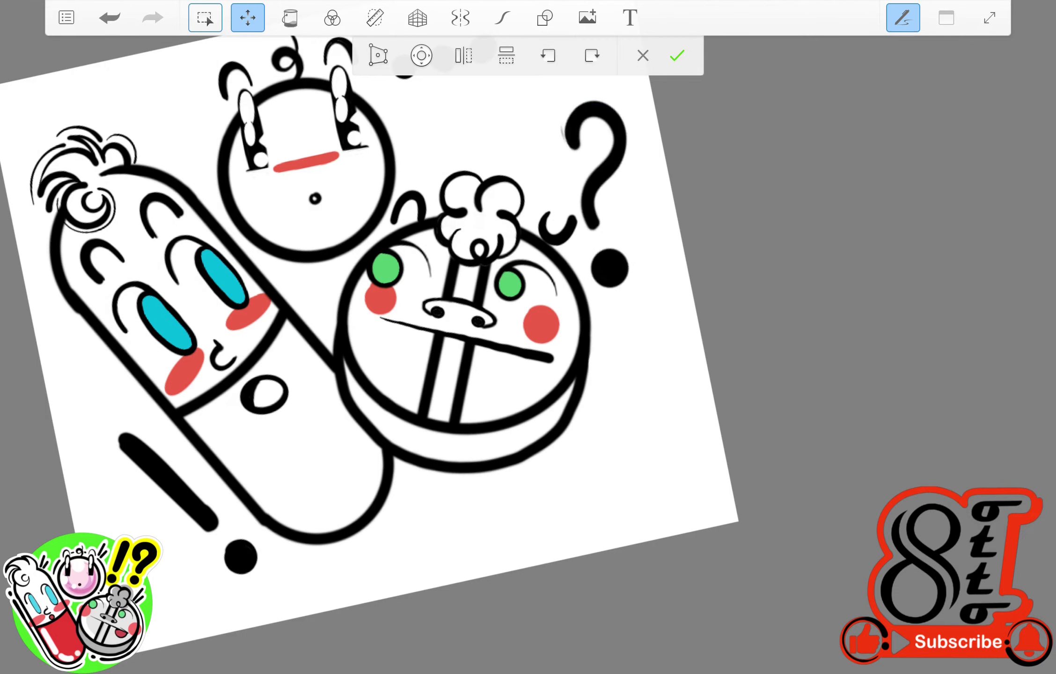
left_click(677, 55)
scroll(528, 337, "up", 5)
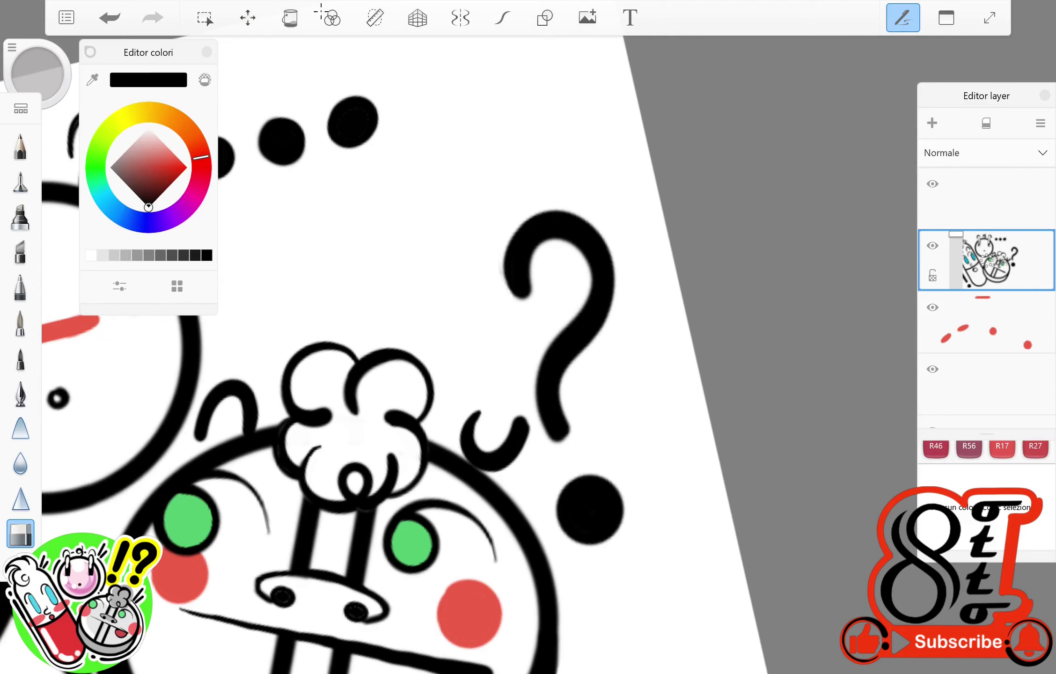
Thicken the question mark's stroke and draw thin accent lines around the scored tablet's curly hair.
left_click(20, 181)
mouse_move(531, 224)
left_mouse_down()
mouse_move(575, 361)
mouse_move(562, 442)
left_mouse_up()
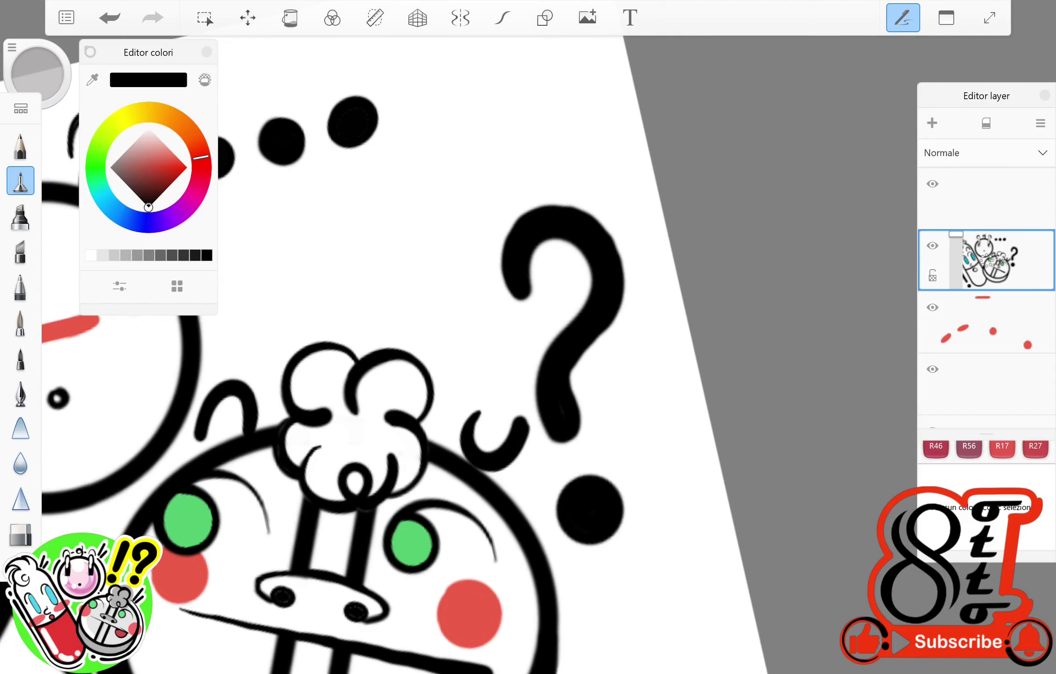
left_click(20, 393)
scroll(468, 351, "down", 2)
left_click(515, 13)
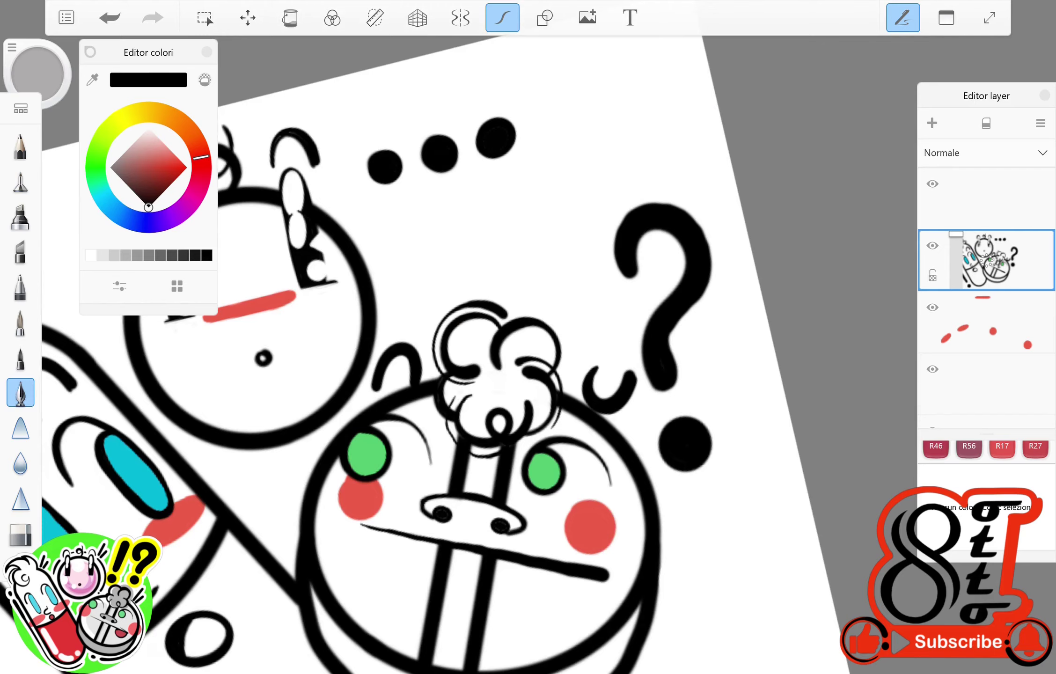
scroll(468, 327, "down", 3)
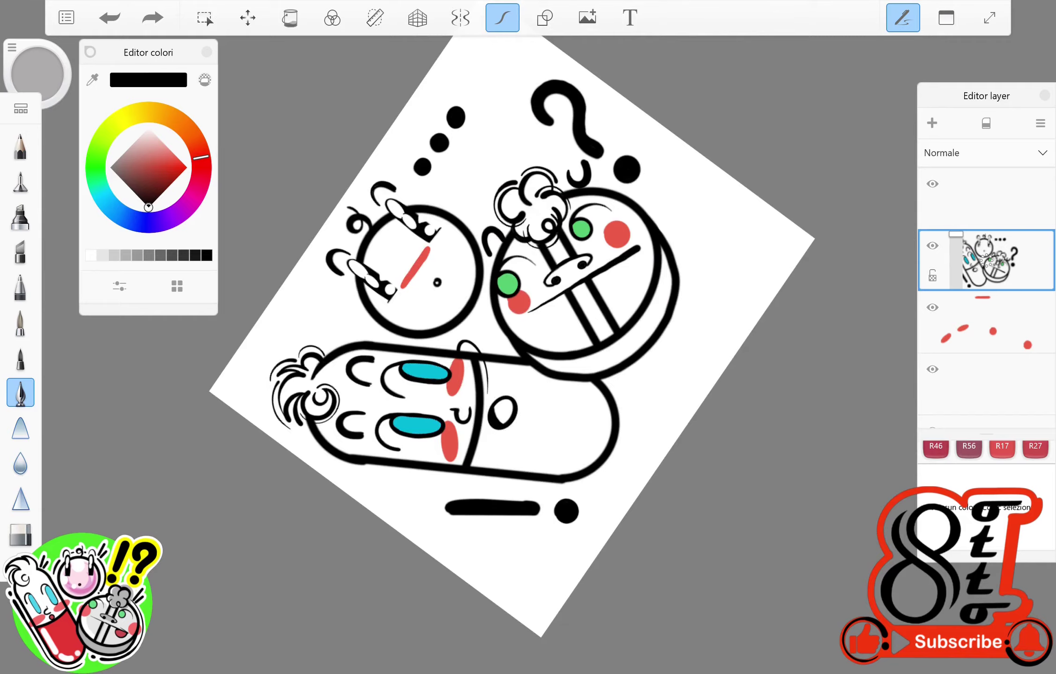
Erase rounded highlights and a small light spot into each of the capsule's blue eyes.
scroll(468, 351, "up", 5)
key("e")
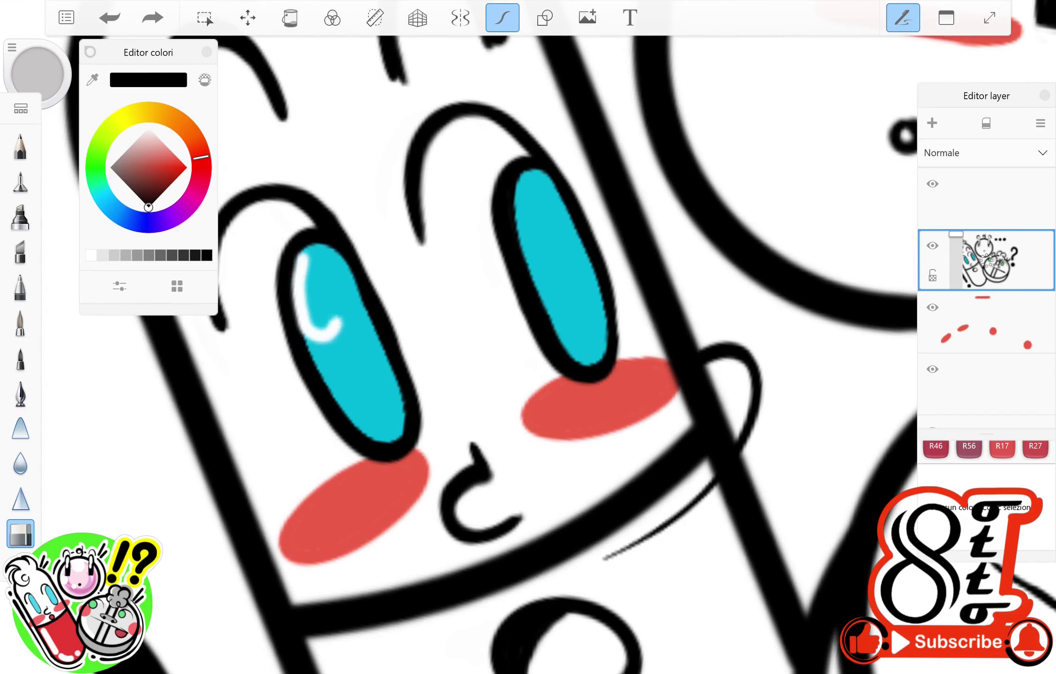
mouse_move(304, 253)
left_mouse_down()
mouse_move(346, 374)
mouse_move(398, 417)
left_mouse_up()
left_click_drag(309, 285, 337, 360)
left_click_drag(319, 257, 327, 316)
scroll(468, 328, "down", 3)
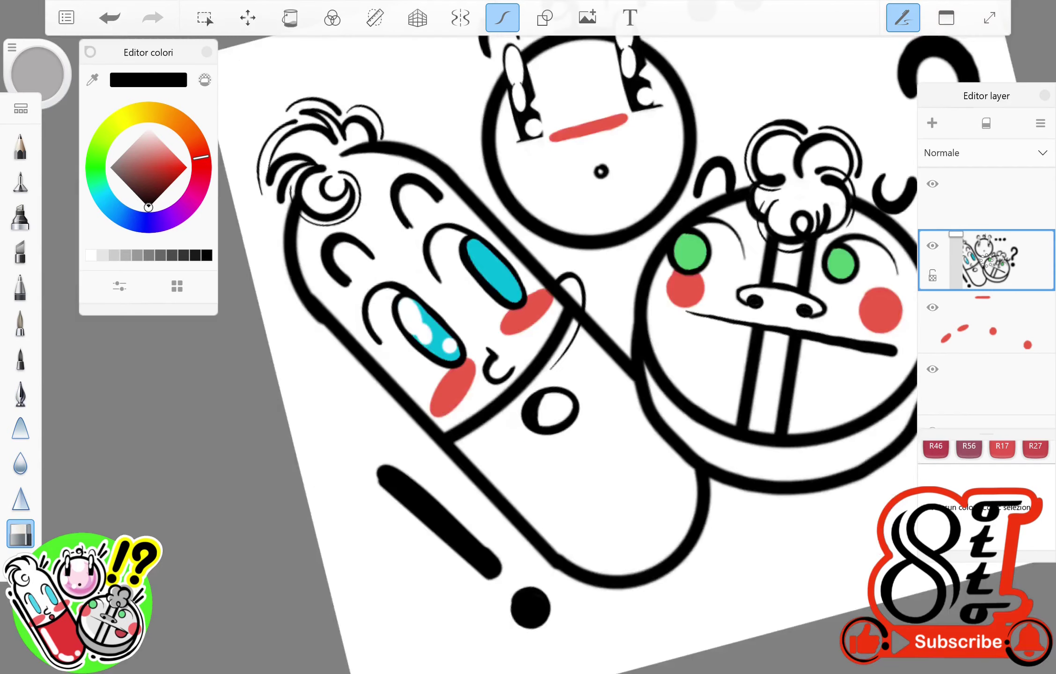
scroll(515, 328, "up", 3)
left_click_drag(400, 306, 414, 377)
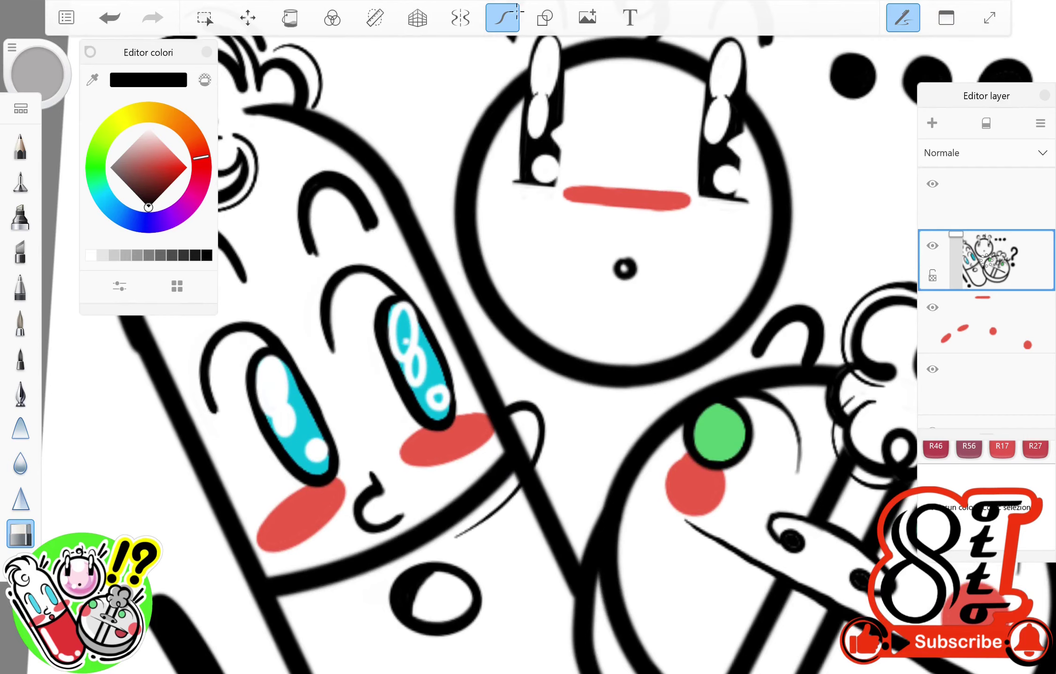
Erase round highlights into both of the scored tablet's green eyes.
scroll(468, 328, "down", 3)
scroll(601, 354, "up", 4)
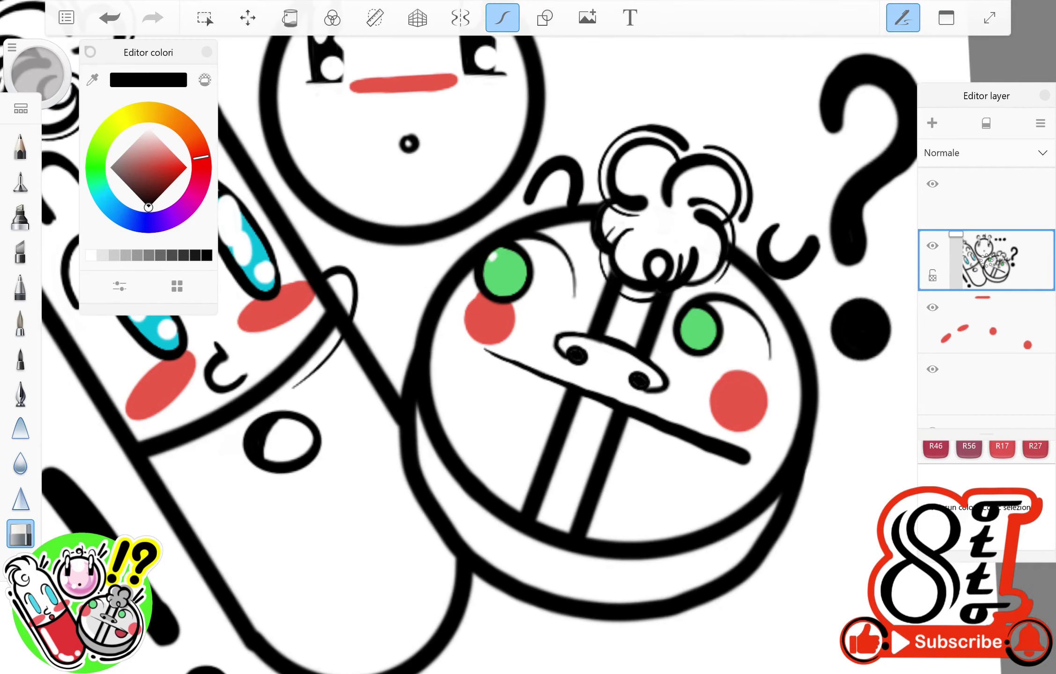
scroll(515, 327, "down", 3)
scroll(515, 328, "up", 3)
left_click_drag(606, 309, 596, 328)
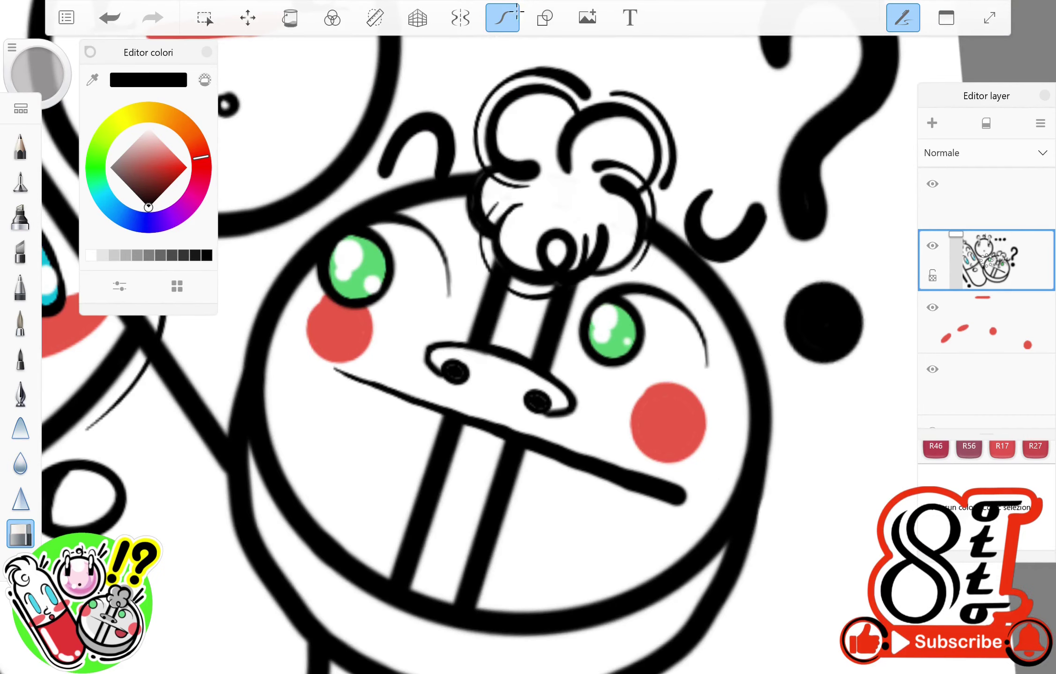
Try enclosing the exclamation mark, the three dots and the question mark in hand-drawn ovals, and undo them.
scroll(515, 328, "down", 3)
scroll(515, 327, "up", 3)
key("ctrl+z")
mouse_move(349, 394)
left_mouse_down()
mouse_move(393, 510)
mouse_move(281, 323)
left_mouse_up()
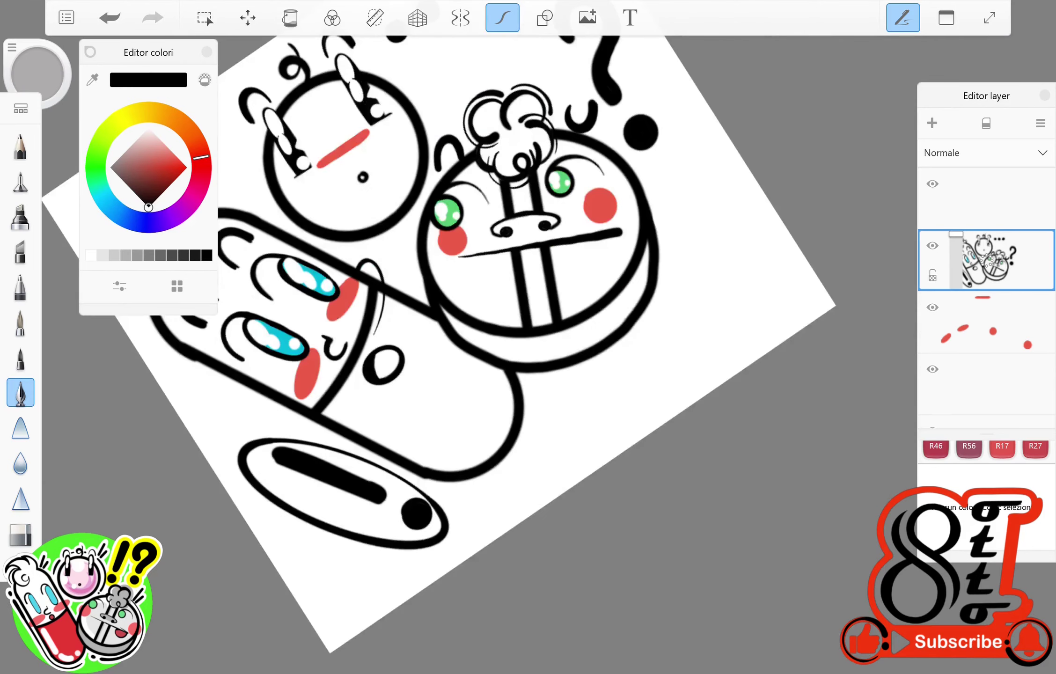
scroll(515, 327, "down", 3)
scroll(515, 328, "up", 3)
left_click_drag(356, 375, 327, 220)
key("ctrl+z")
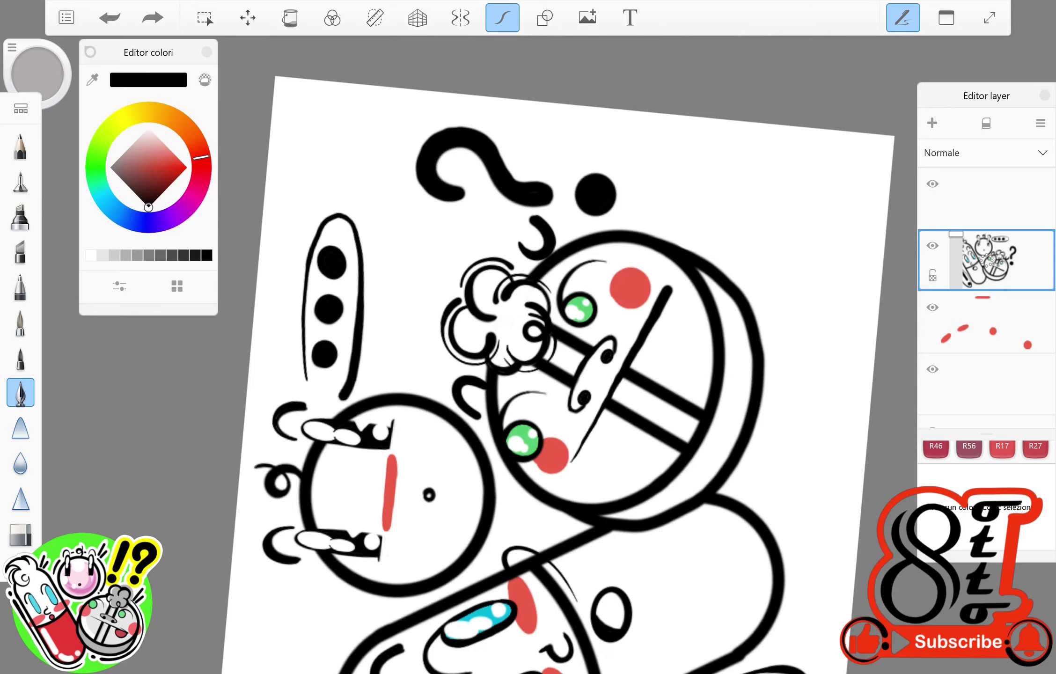
key("ctrl+y")
scroll(514, 327, "down", 3)
scroll(515, 328, "up", 3)
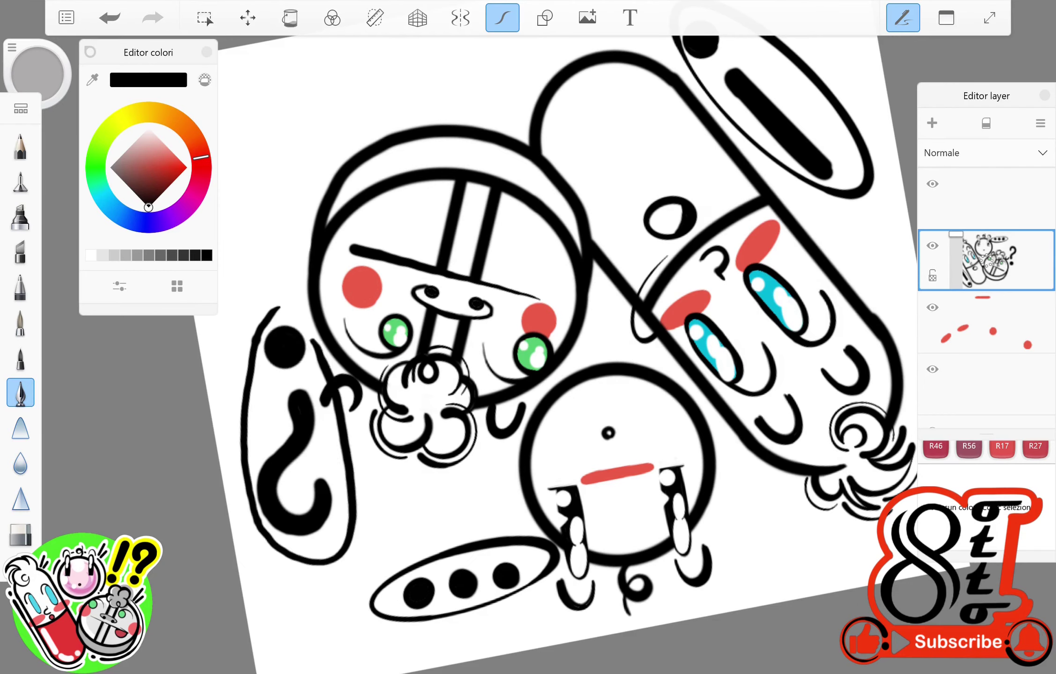
scroll(514, 328, "down", 3)
scroll(515, 328, "up", 3)
key("ctrl+z")
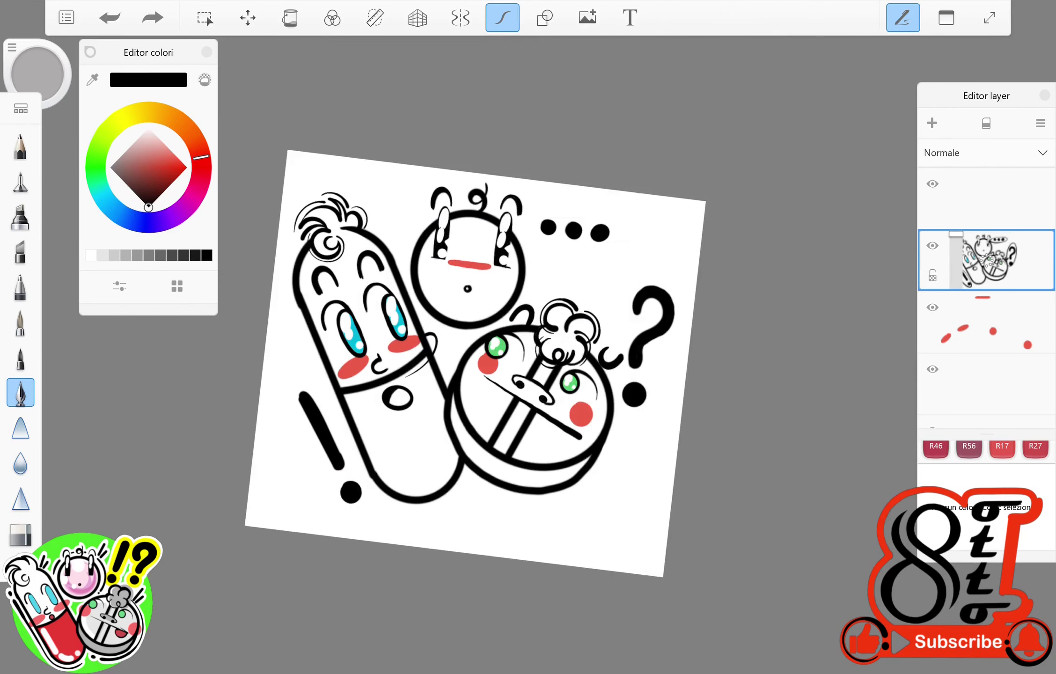
Draw a slanted rectangular frame in black ink around the exclamation mark beside the capsule.
scroll(515, 328, "up", 3)
left_click_drag(262, 281, 363, 515)
left_click_drag(240, 334, 339, 506)
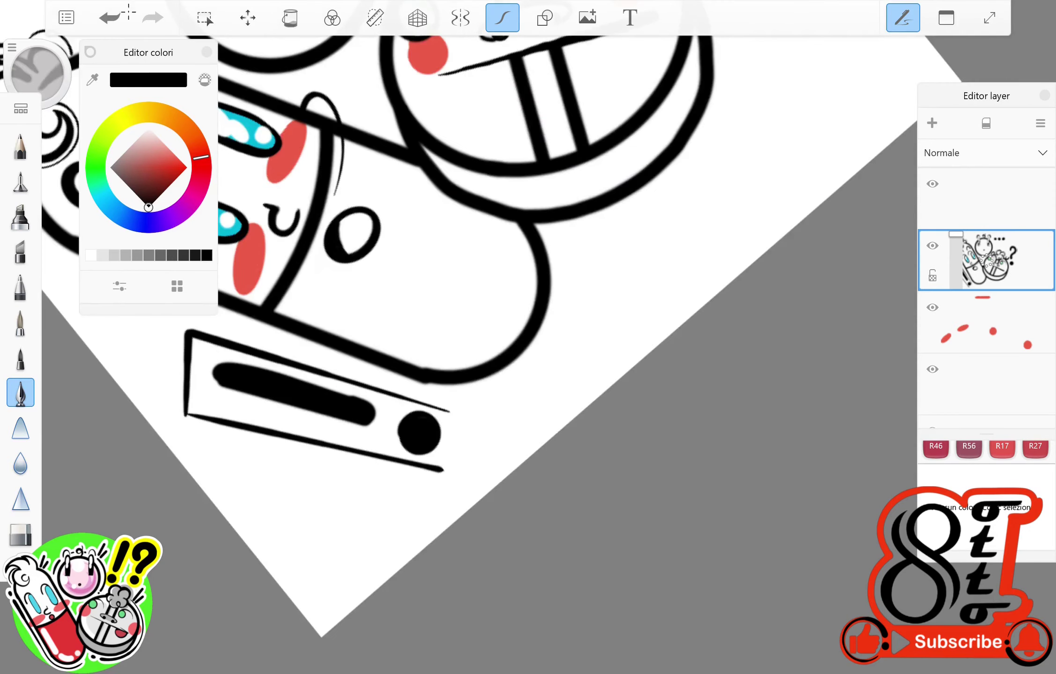
scroll(515, 327, "down", 3)
Draw a tapered four-sided frame around the three dots beside the round pill.
scroll(515, 327, "up", 3)
left_click_drag(330, 225, 288, 424)
left_click_drag(324, 433, 398, 242)
key("ctrl+z")
left_click_drag(358, 319, 373, 344)
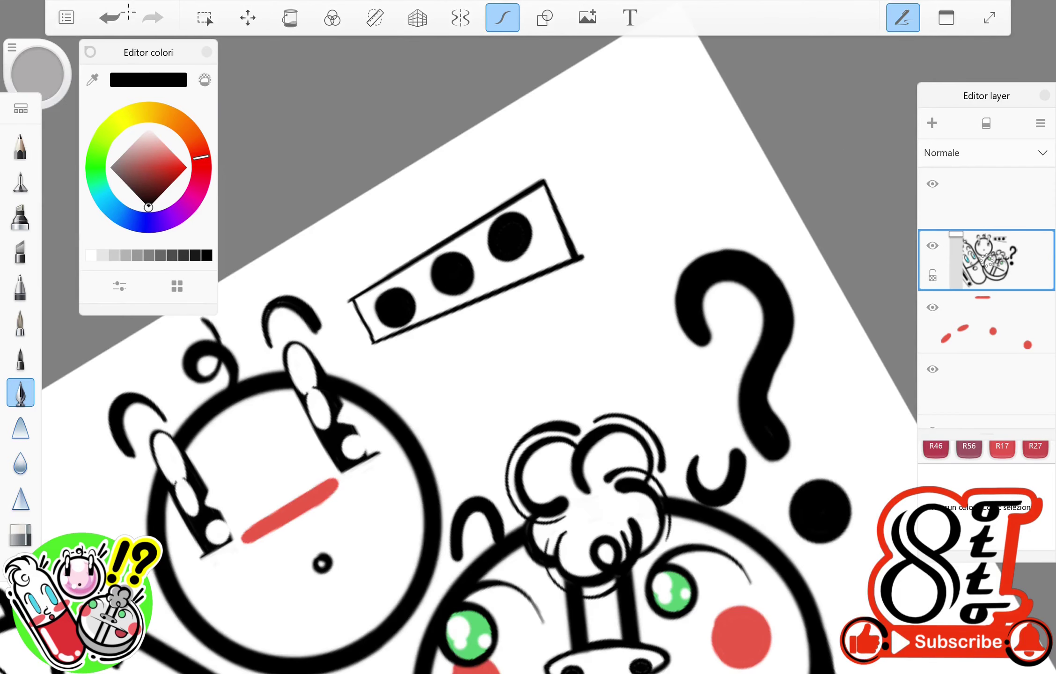
Draw a tall four-sided frame around the question mark and its dot.
key("Home")
left_click_drag(458, 248, 457, 383)
key("ctrl+z")
scroll(374, 327, "up", 3)
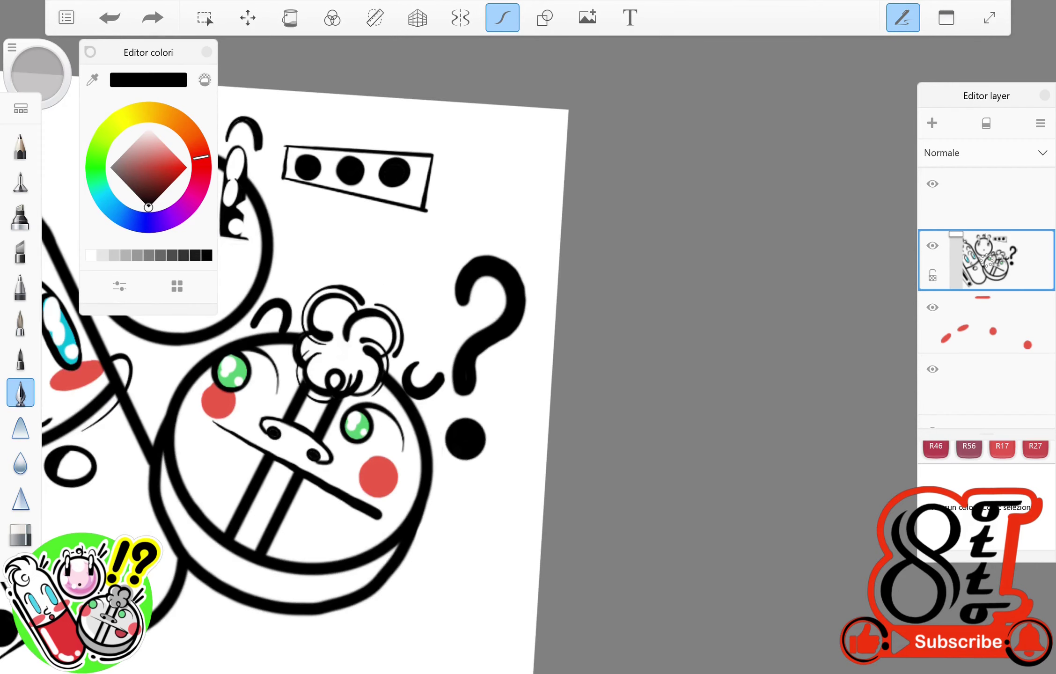
left_click_drag(441, 461, 440, 241)
left_click_drag(536, 241, 505, 467)
scroll(327, 328, "down", 3)
scroll(328, 328, "up", 3)
left_click_drag(363, 255, 345, 317)
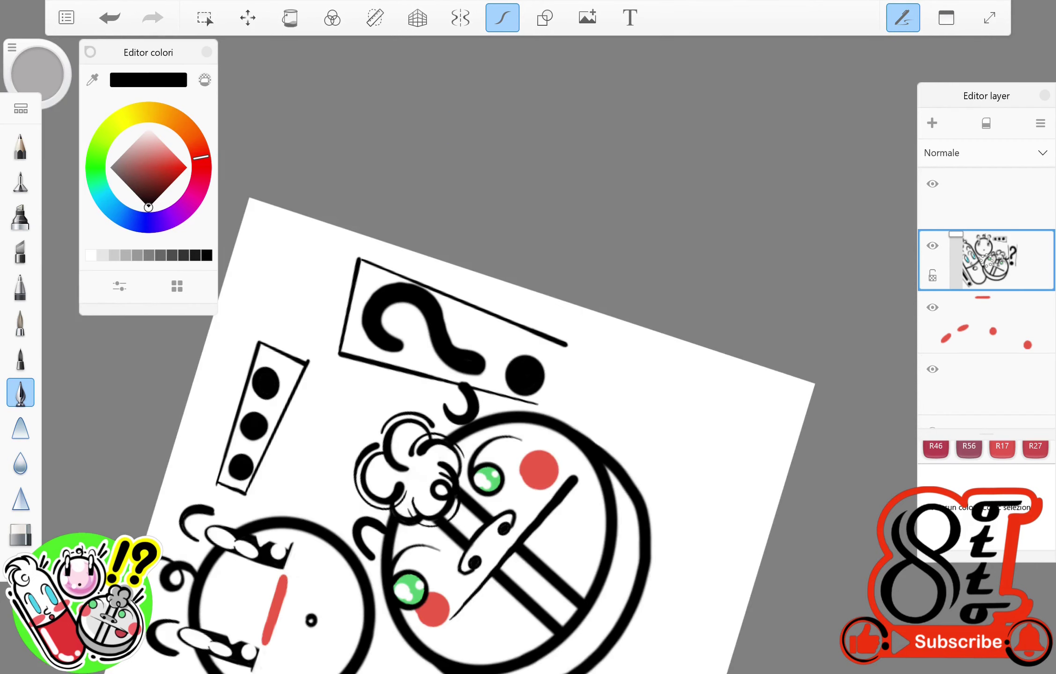
left_click_drag(559, 355, 537, 409)
scroll(327, 328, "down", 3)
key("Home")
scroll(469, 352, "down", 3)
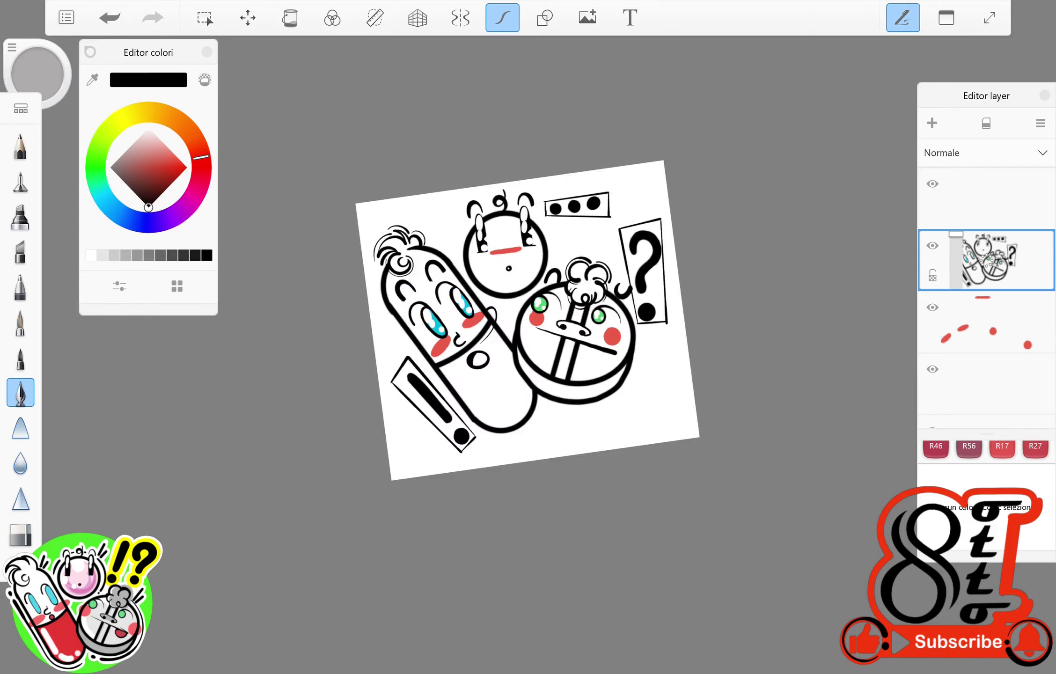
key("Home")
scroll(499, 374, "up", 5)
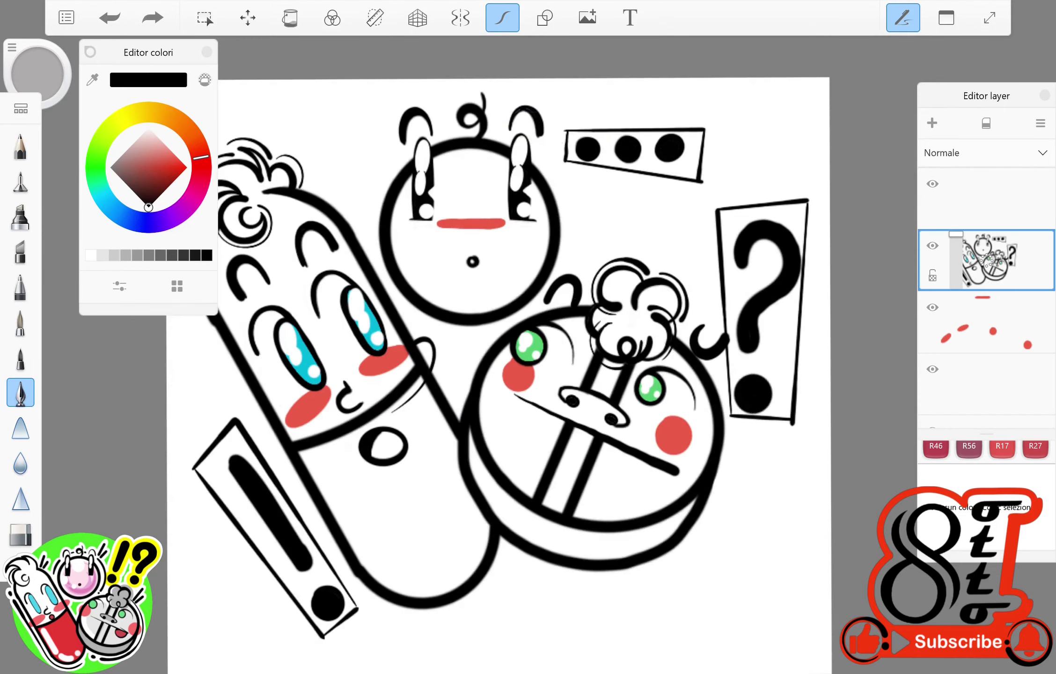
scroll(498, 374, "down", 5)
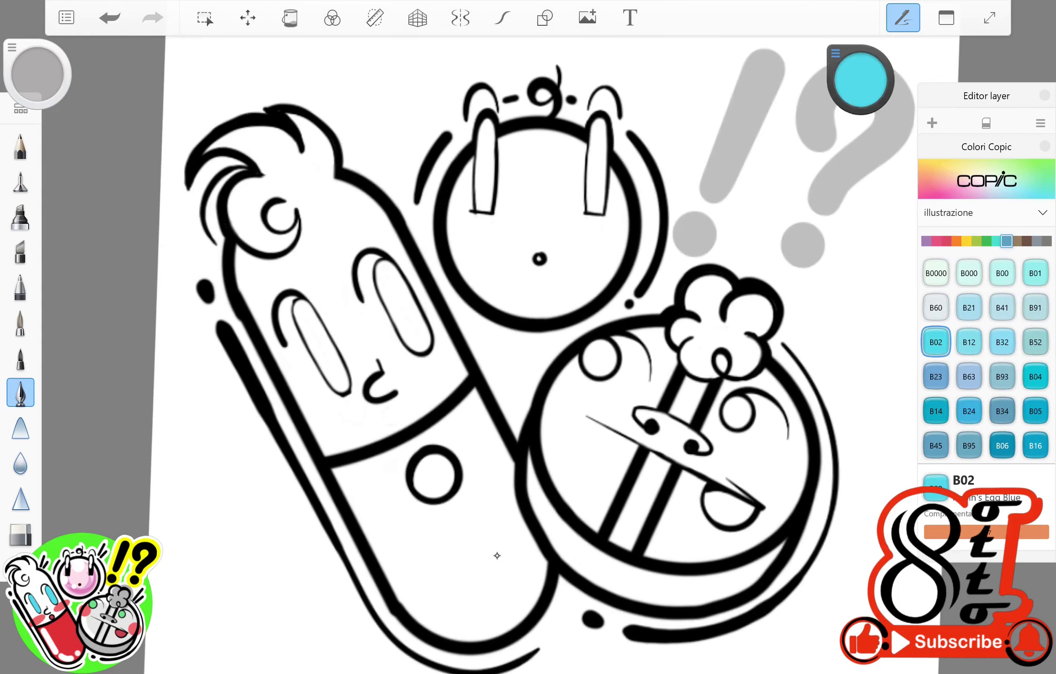
Colour the capsule's eyes with Copic blue B02 and the scored tablet's eyes with Copic green G02.
mouse_move(356, 246)
left_mouse_down()
mouse_move(470, 496)
mouse_move(403, 356)
left_mouse_up()
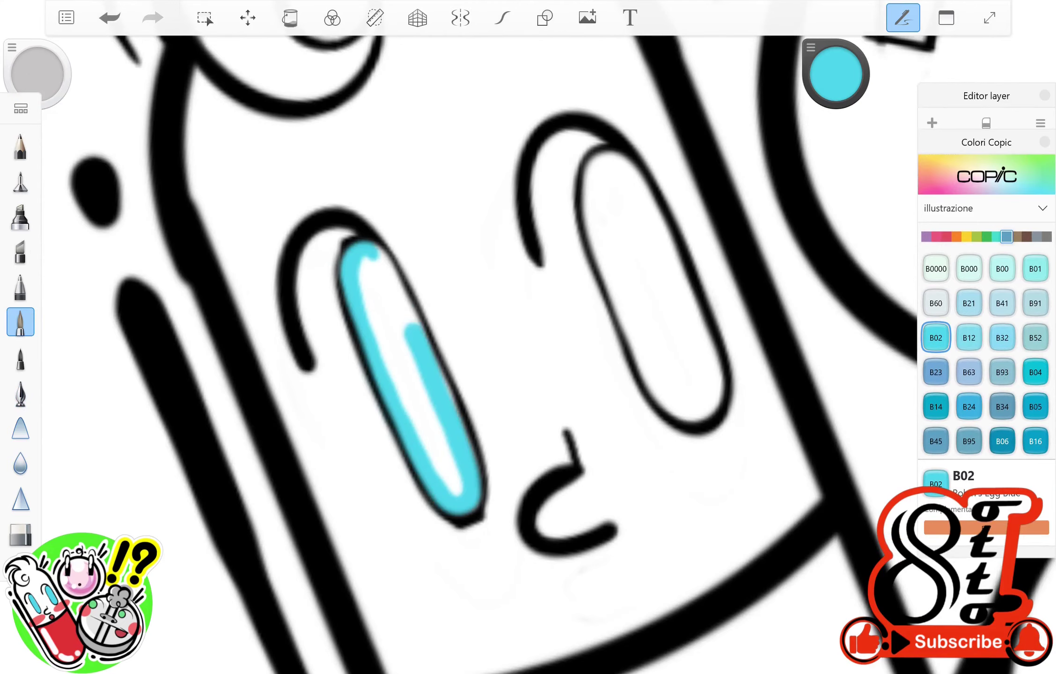
left_click(290, 17)
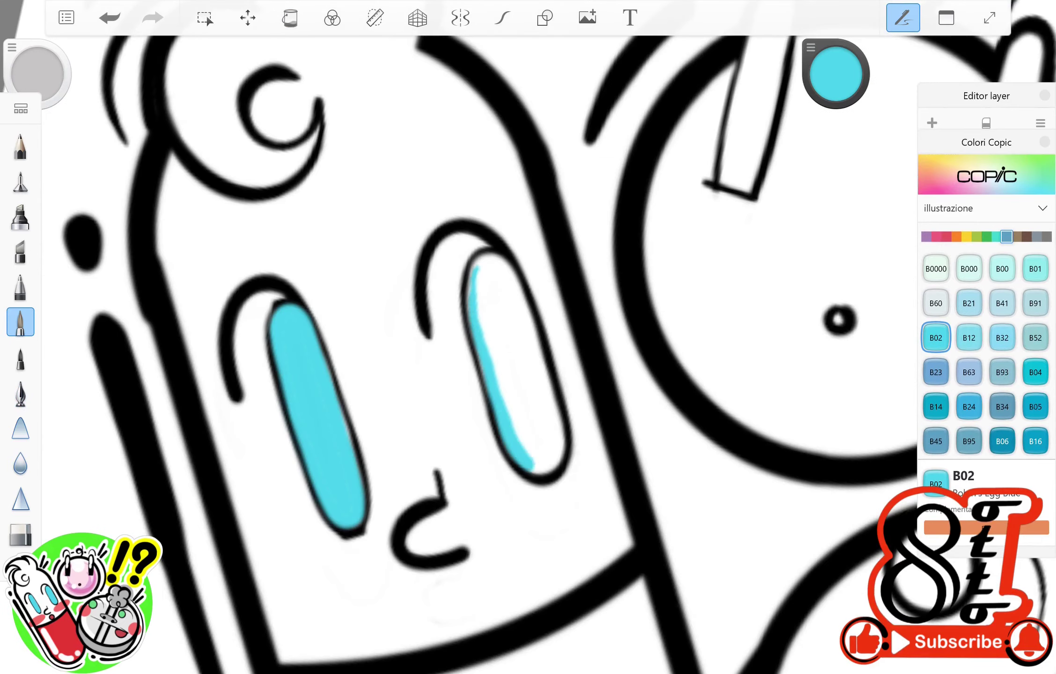
left_click_drag(510, 300, 557, 468)
left_click_drag(468, 255, 543, 463)
left_click(290, 18)
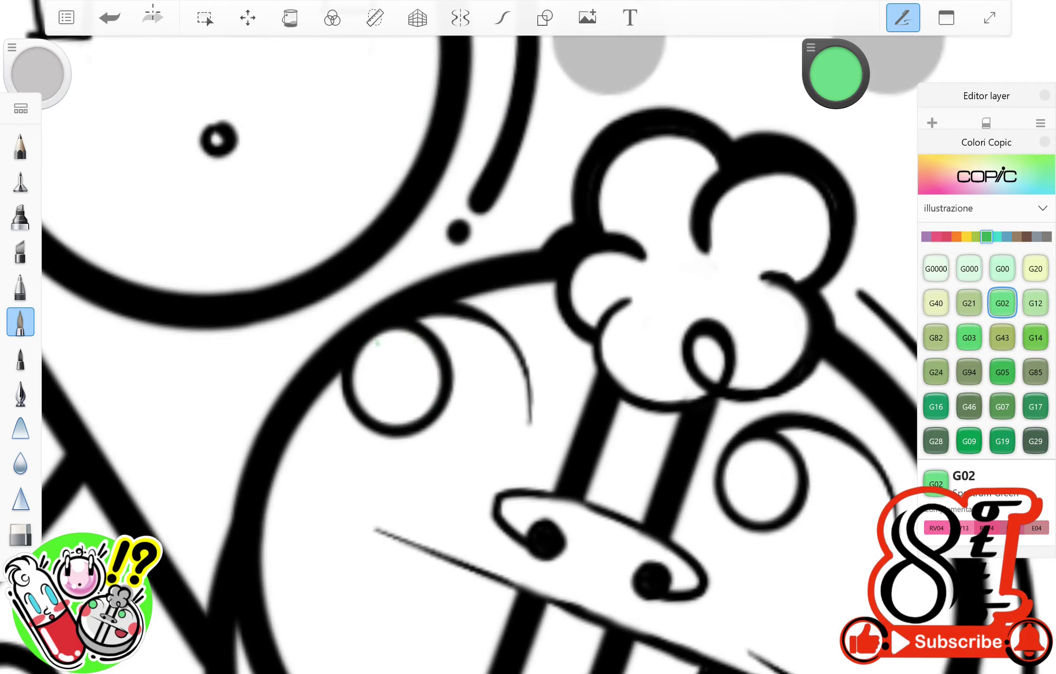
left_click_drag(374, 360, 412, 402)
left_click_drag(734, 449, 782, 510)
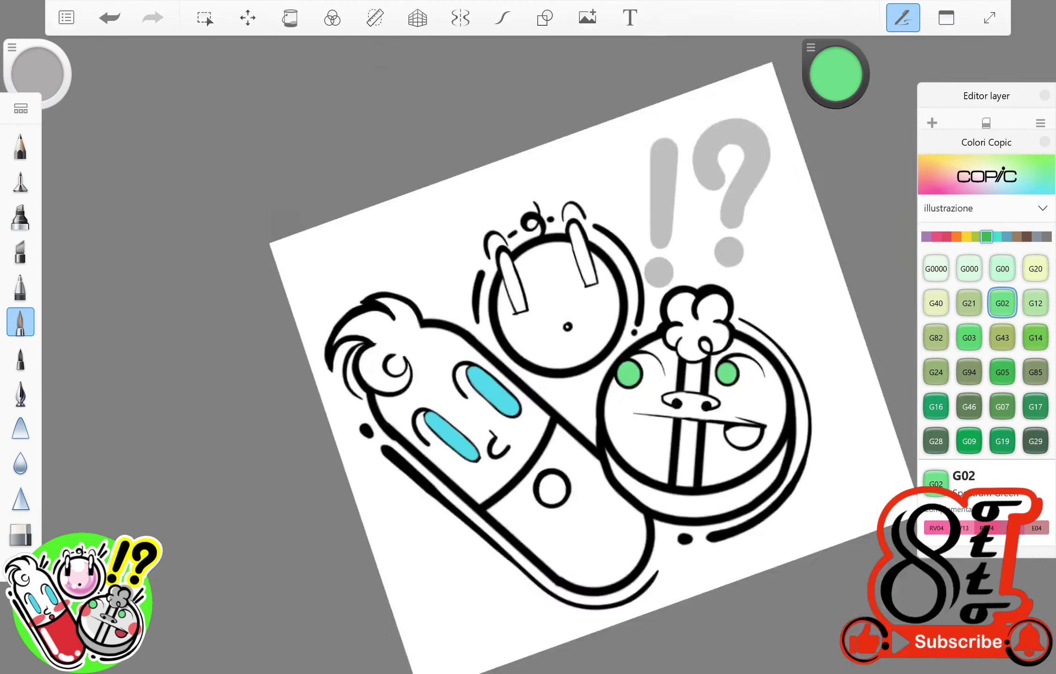
Fill both of the round pill's elongated eyes with solid black.
scroll(562, 351, "up", 3)
scroll(528, 337, "up", 3)
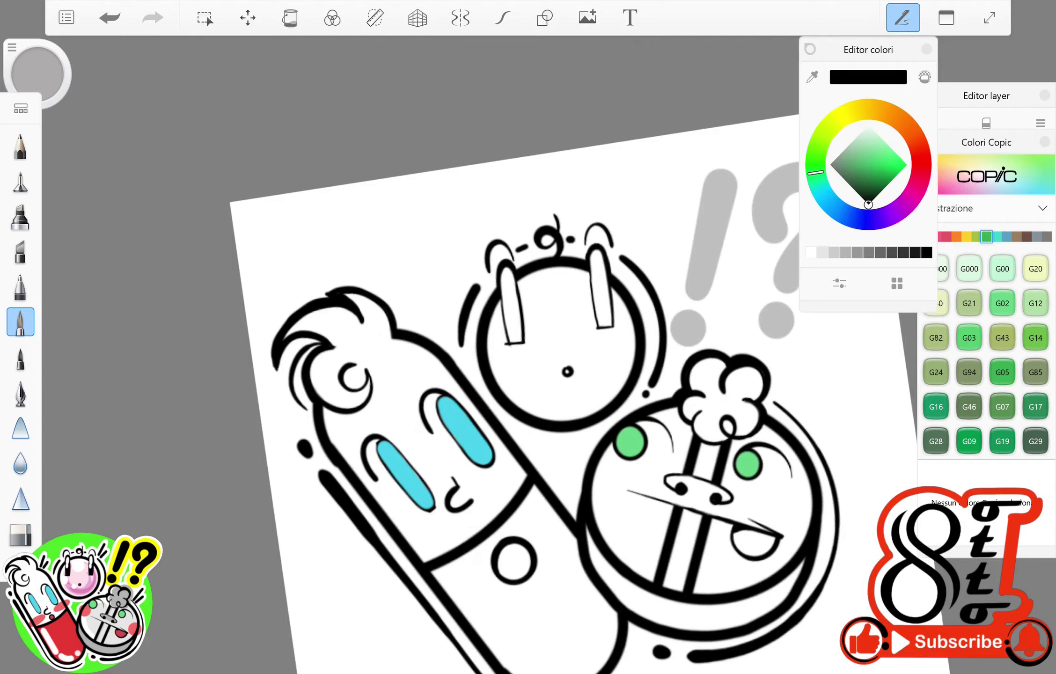
scroll(468, 337, "up", 5)
mouse_move(341, 403)
left_mouse_down()
mouse_move(344, 220)
mouse_move(372, 409)
mouse_move(344, 225)
left_mouse_up()
left_click_drag(564, 182, 573, 361)
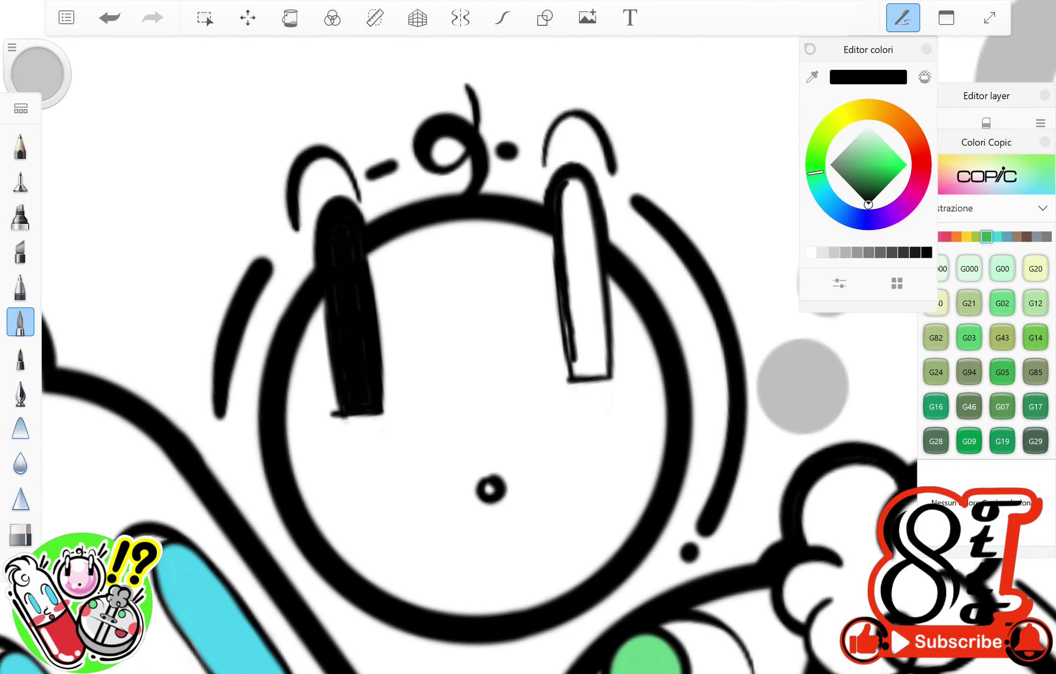
left_click_drag(566, 182, 607, 377)
left_click(290, 18)
left_click(582, 281)
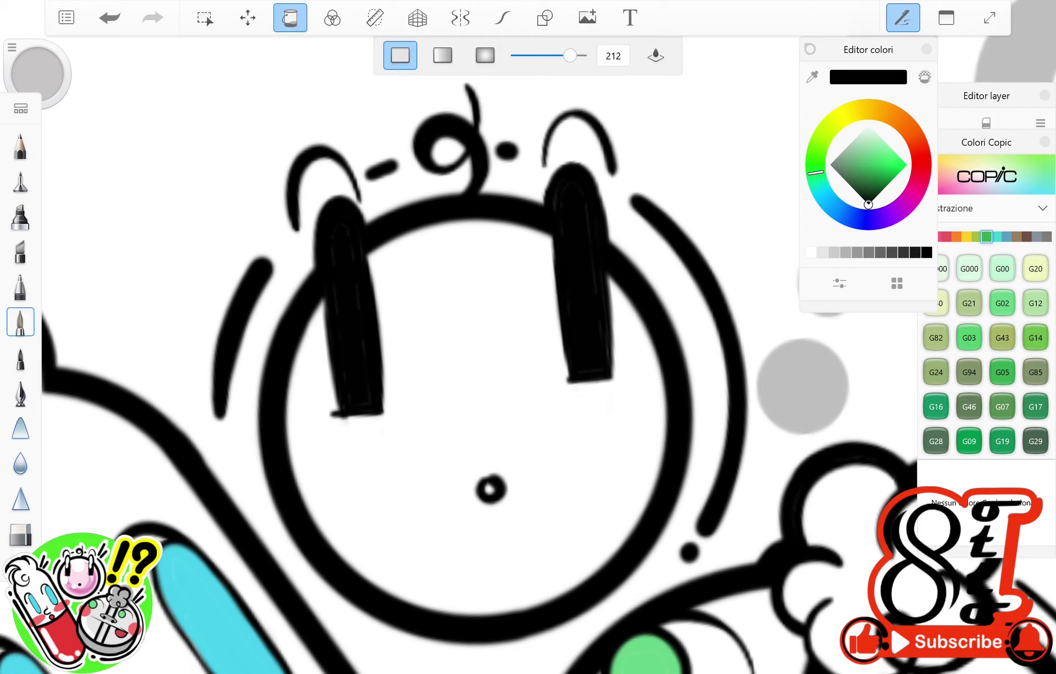
Erase two overlapping oval highlights into the round pill's left eye with the hard eraser and stroke smoothing.
scroll(468, 328, "down", 5)
scroll(468, 327, "up", 5)
left_click(20, 535)
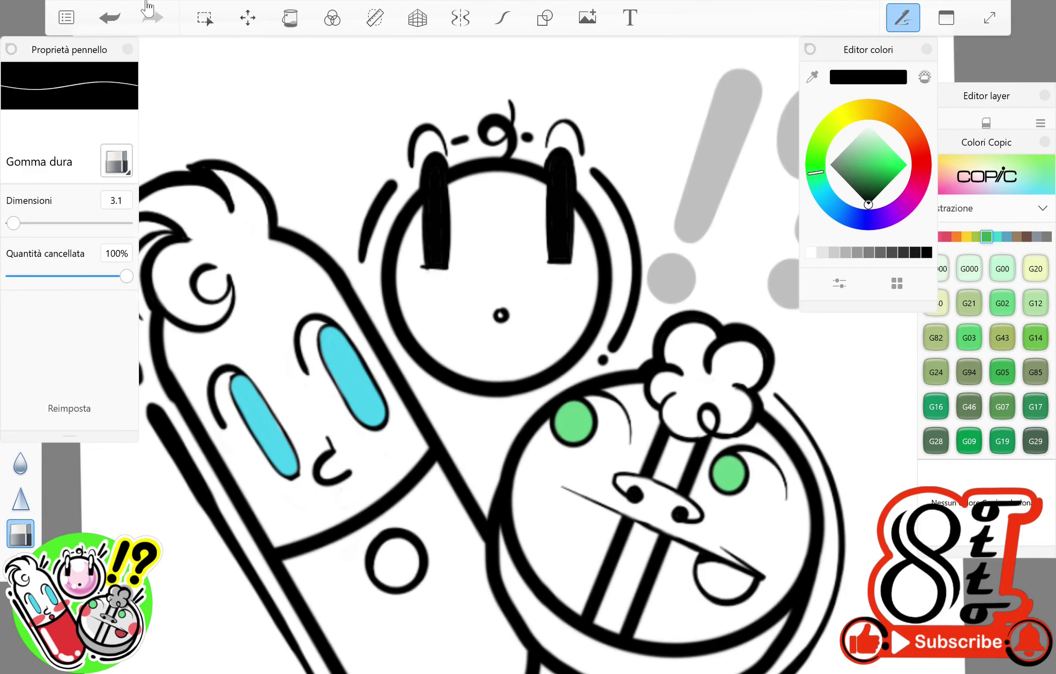
left_click(502, 18)
scroll(468, 328, "up", 5)
mouse_move(468, 169)
left_mouse_down()
mouse_move(448, 253)
mouse_move(486, 281)
mouse_move(468, 290)
left_mouse_up()
left_click_drag(496, 407, 498, 407)
key("ctrl+z")
mouse_move(468, 178)
left_mouse_down()
mouse_move(473, 272)
mouse_move(477, 188)
mouse_move(468, 355)
left_mouse_up()
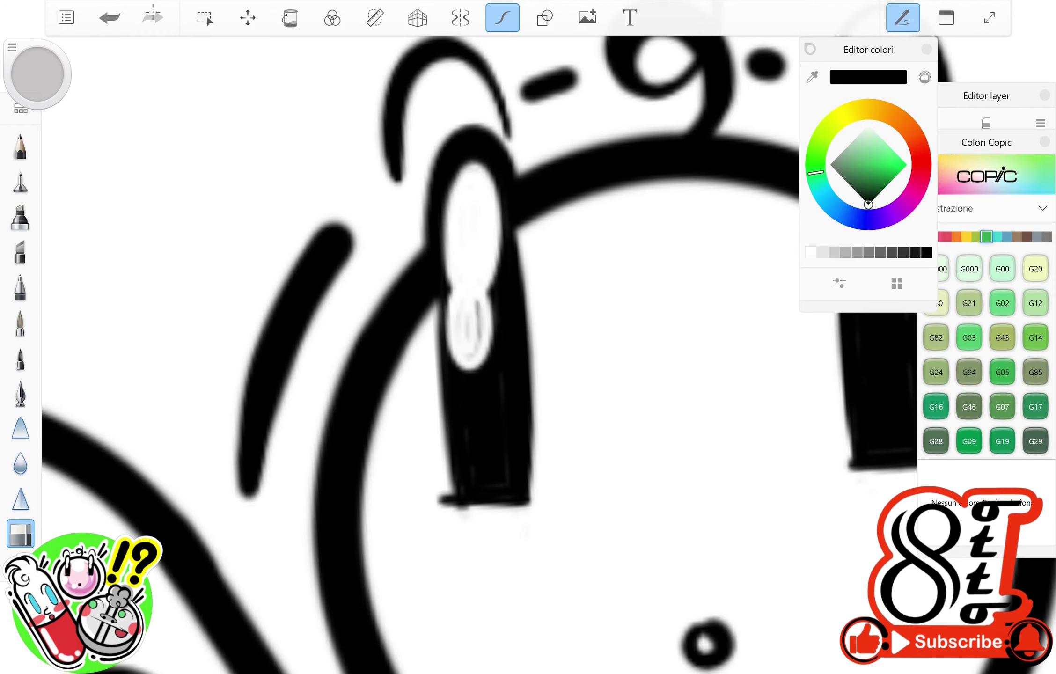
Erase matching oval highlights into the upper part of the round pill's right eye.
scroll(468, 328, "down", 5)
left_click_drag(615, 237, 618, 316)
key("ctrl+z")
left_click_drag(615, 234, 611, 327)
left_click_drag(611, 323, 609, 370)
left_click_drag(616, 241, 611, 316)
scroll(528, 356, "down", 10)
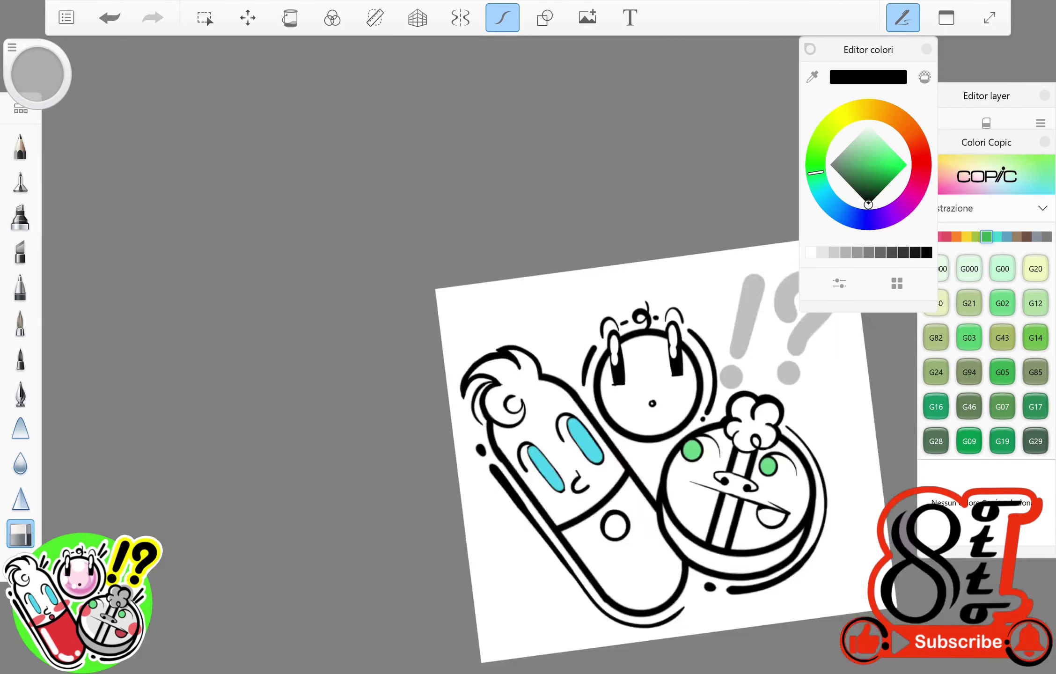
Switch to the layer holding the eye colours, choose a dark red for the brush and show the Copic colours.
left_click(20, 393)
left_click(986, 95)
scroll(678, 468, "up", 5)
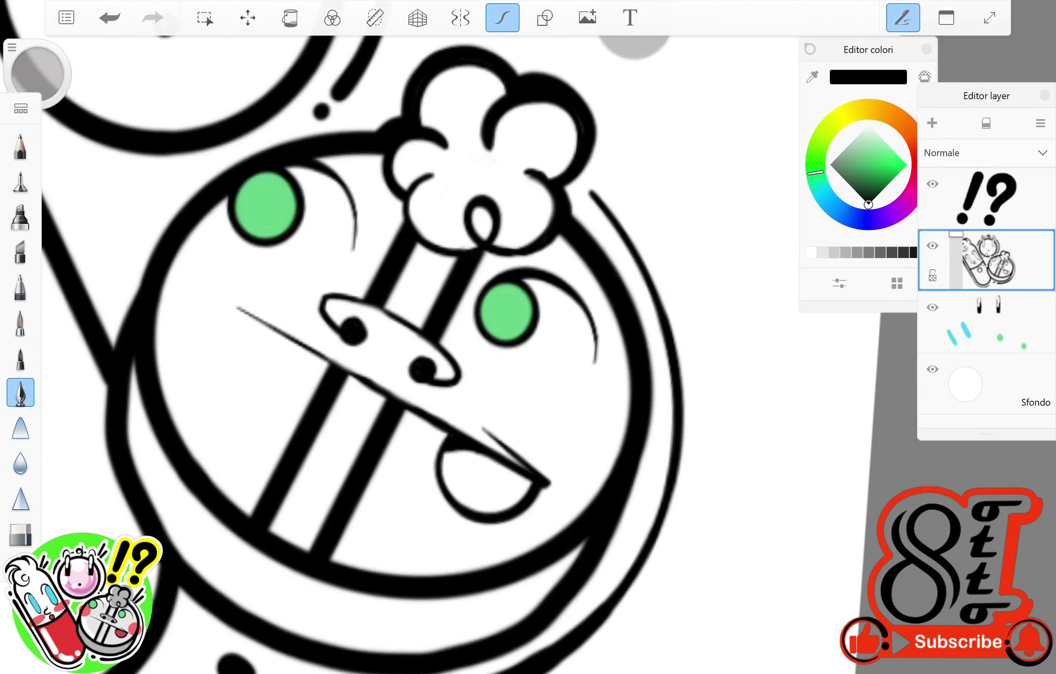
scroll(528, 327, "down", 5)
left_click(986, 323)
left_click(910, 165)
mouse_move(869, 150)
left_mouse_down()
mouse_move(878, 170)
mouse_move(861, 162)
mouse_move(909, 166)
left_mouse_up()
scroll(468, 304, "up", 5)
left_click(20, 322)
left_click(945, 18)
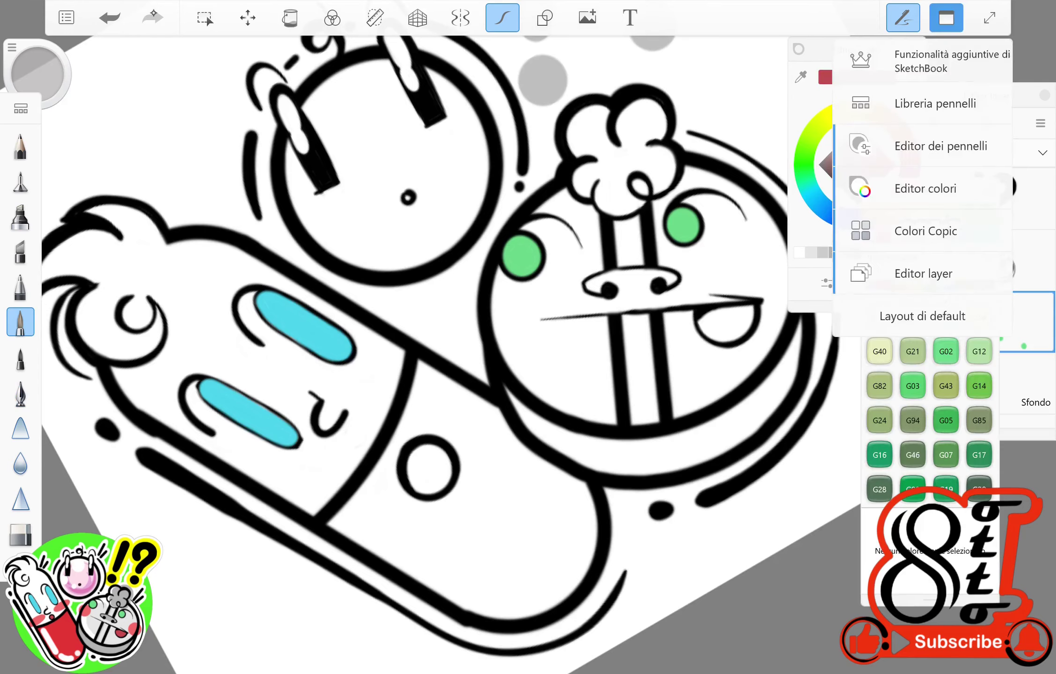
left_click(884, 229)
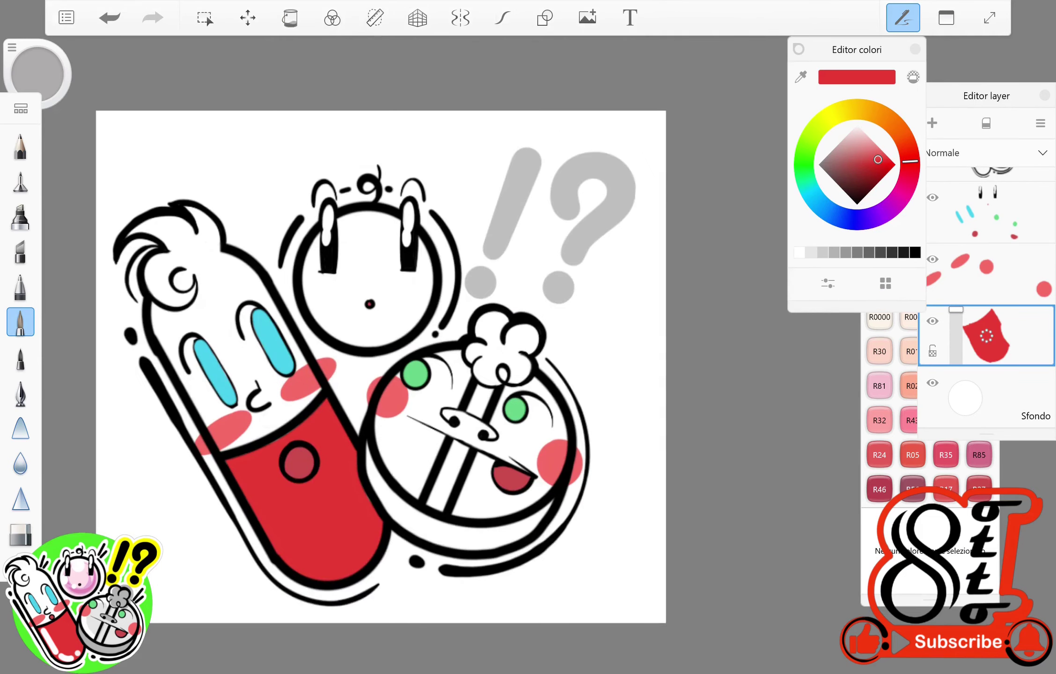
Colour the scored tablet's curly hair medium grey on the layer holding the capsule's red fill.
left_click(833, 149)
key("ctrl+z")
left_click(502, 18)
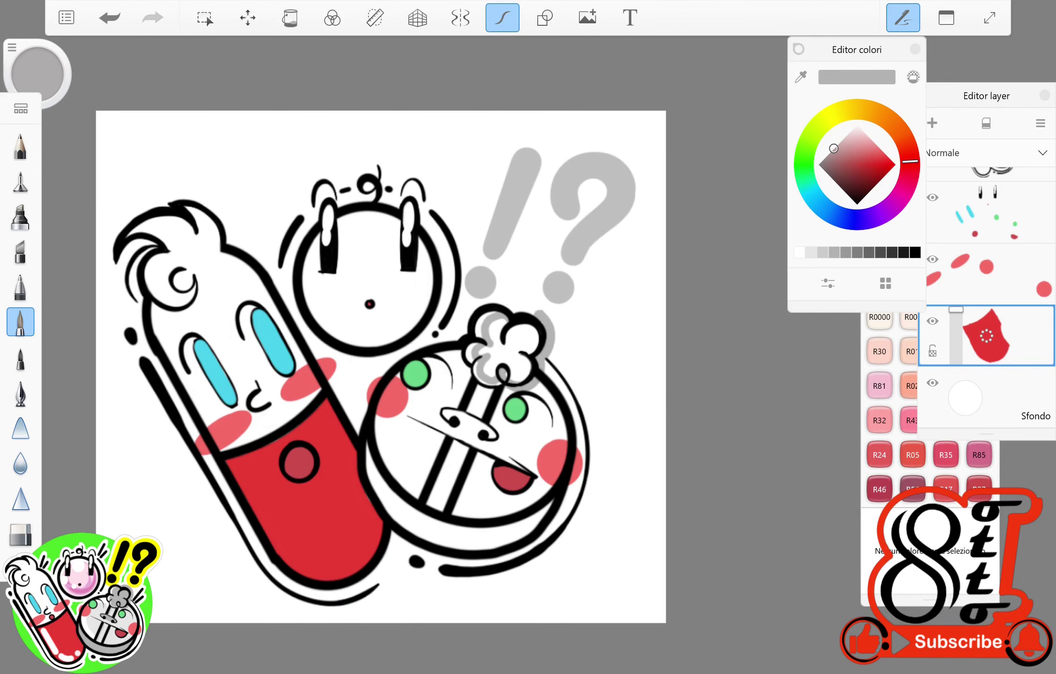
left_click(290, 18)
left_click(508, 344)
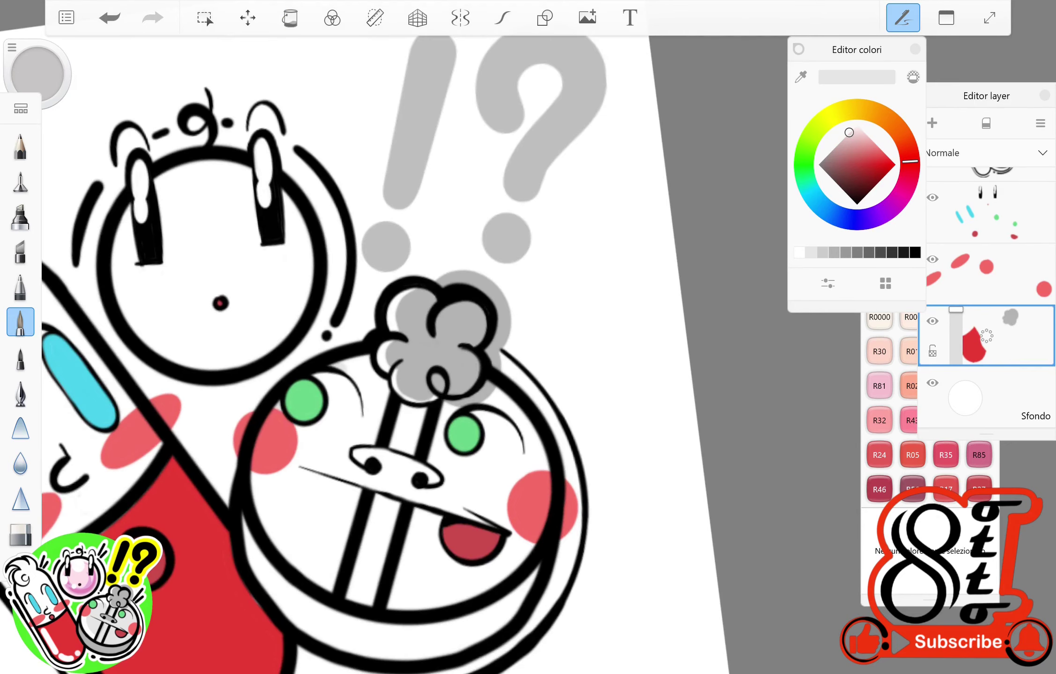
Paint a light grey band just inside the outline of the scored tablet's face, over its forehead, cheeks and chin.
scroll(374, 328, "down", 5)
scroll(375, 327, "up", 5)
left_click_drag(314, 486, 304, 403)
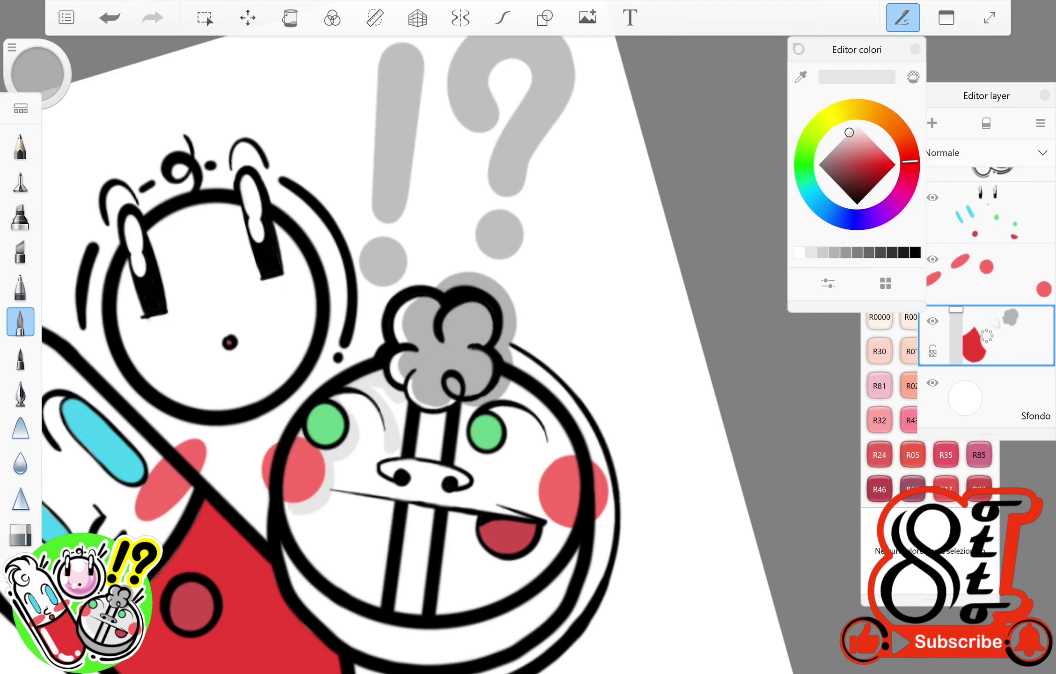
left_click_drag(295, 571, 267, 500)
left_click_drag(515, 552, 421, 599)
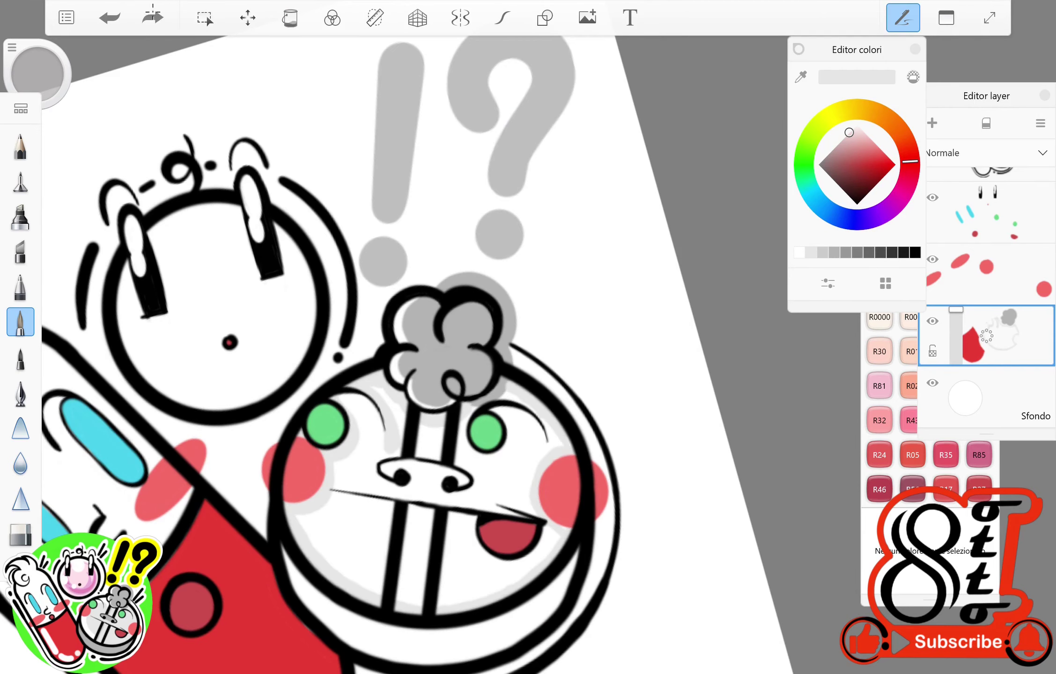
Flood-fill the rest of the scored tablet's face with the same light grey, undoing the first fill and repeating it.
left_click(290, 18)
key("ctrl+z")
mouse_move(585, 56)
left_mouse_down()
mouse_move(530, 55)
mouse_move(585, 56)
left_mouse_up()
left_click(290, 18)
left_click(290, 18)
left_click(337, 538)
left_click(290, 18)
Colour the scored tablet's side rim and nose medium grey.
left_click_drag(311, 323, 463, 554)
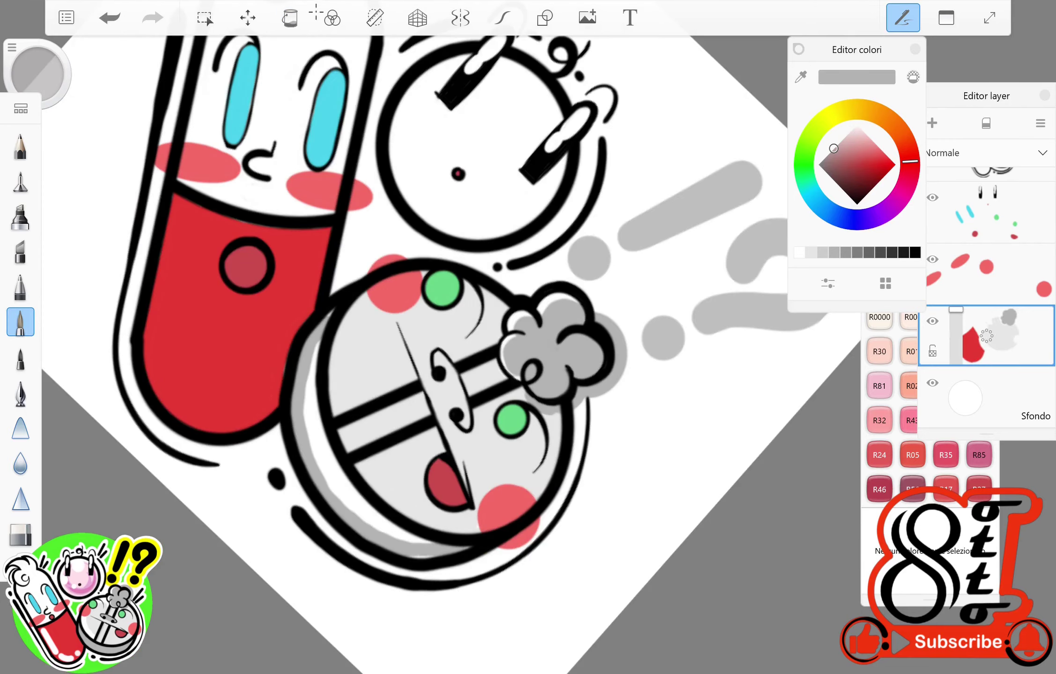
left_click_drag(314, 347, 431, 543)
left_click_drag(308, 389, 412, 538)
scroll(431, 416, "up", 3)
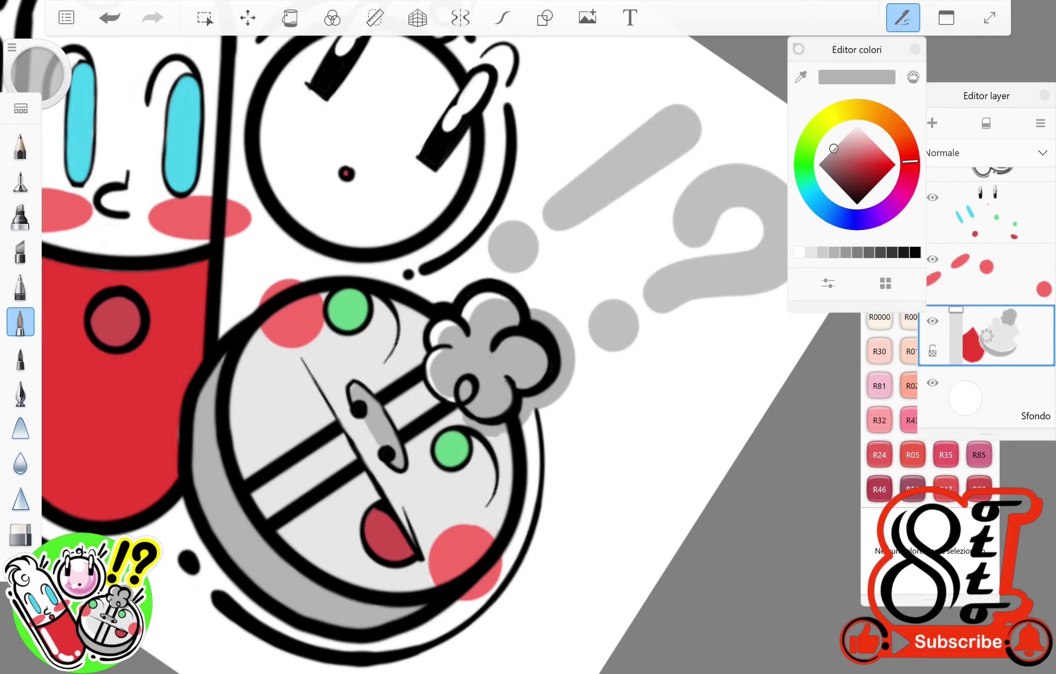
scroll(374, 351, "down", 3)
key("ctrl+z")
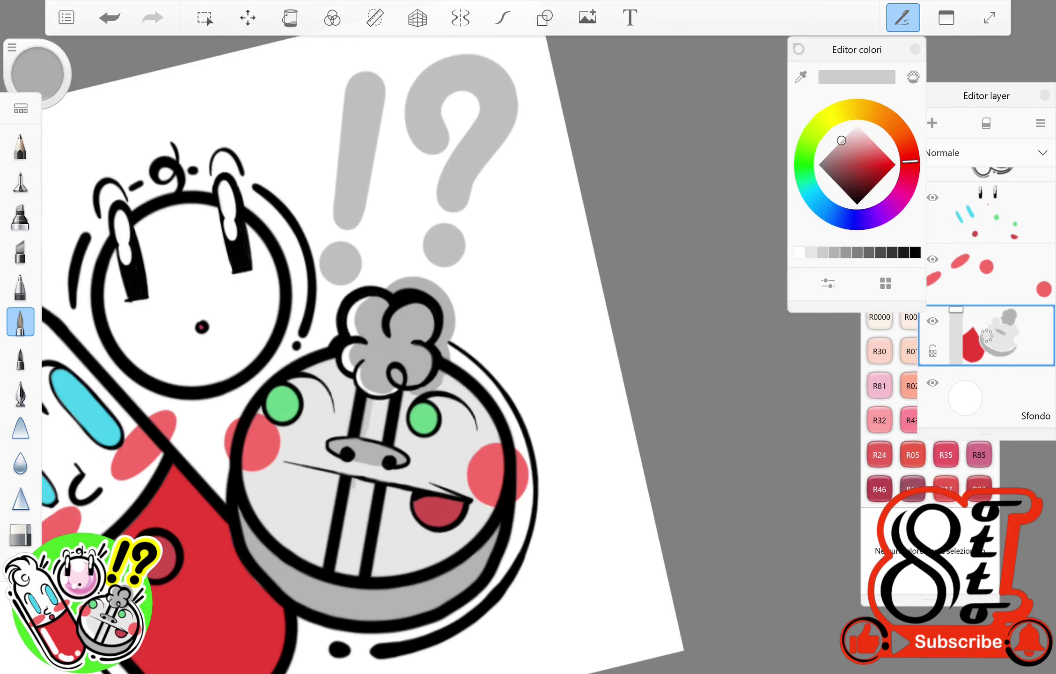
Erase a white crescent highlight along the left side of the scored tablet's face.
left_click(20, 535)
scroll(374, 351, "up", 2)
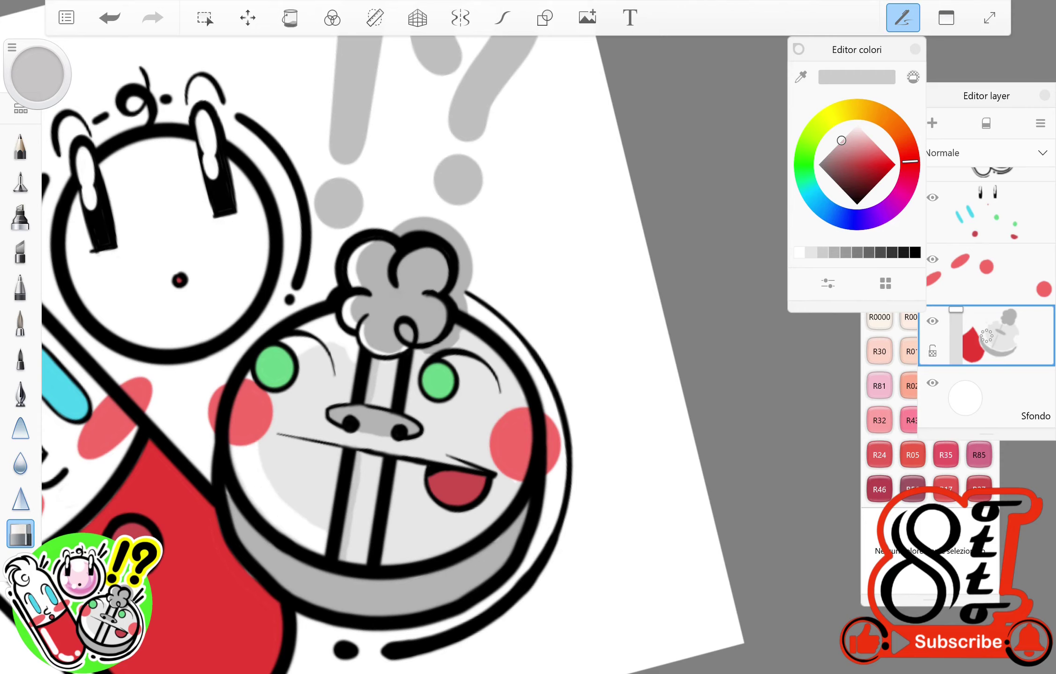
scroll(374, 351, "down", 3)
Lower the flood-fill tolerance to 102 and undo the last change.
left_click(20, 323)
left_click(291, 18)
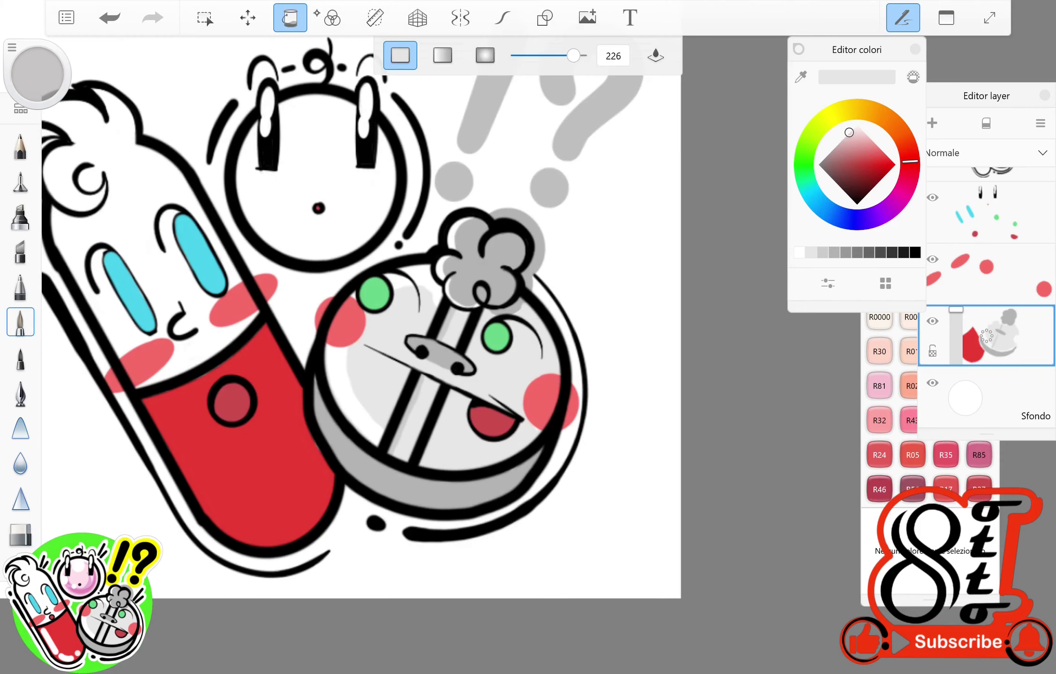
left_click_drag(573, 55, 542, 56)
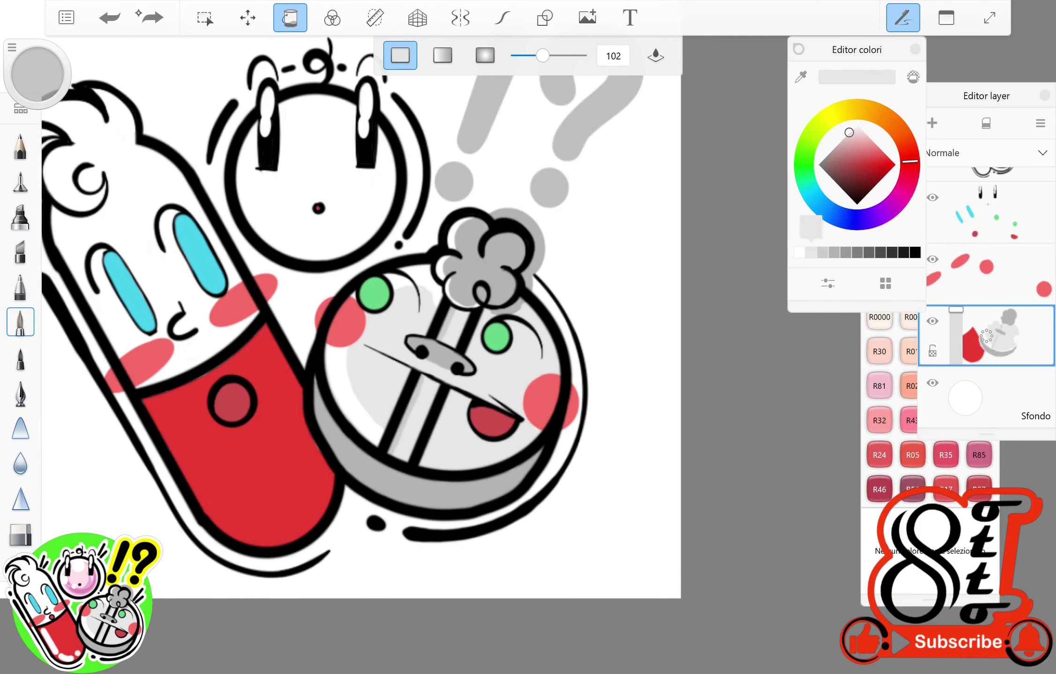
key("ctrl+z")
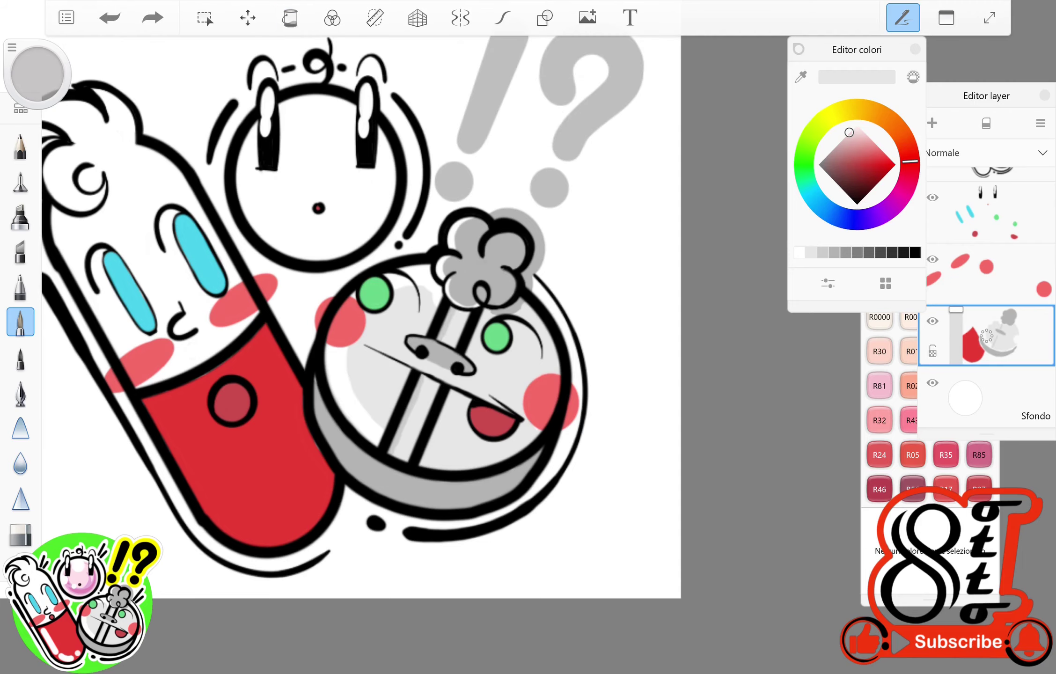
On a new layer below the red and grey fills, outline the round pill's body in Copic RV10 and flood-fill it.
scroll(374, 351, "down", 3)
scroll(402, 318, "up", 3)
scroll(402, 319, "down", 2)
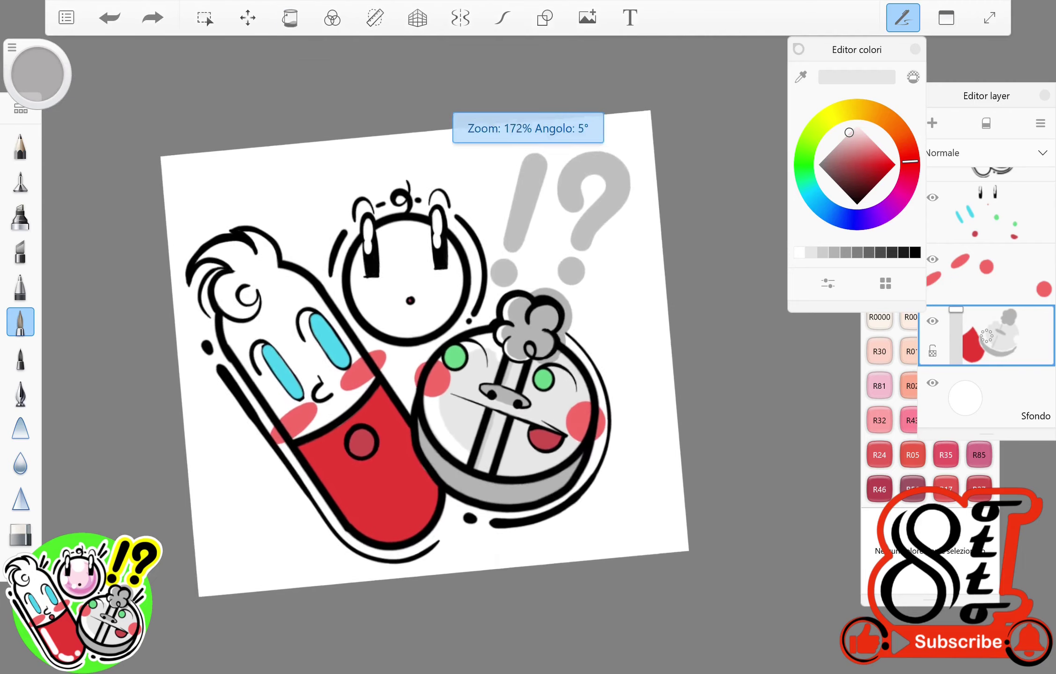
scroll(402, 318, "up", 3)
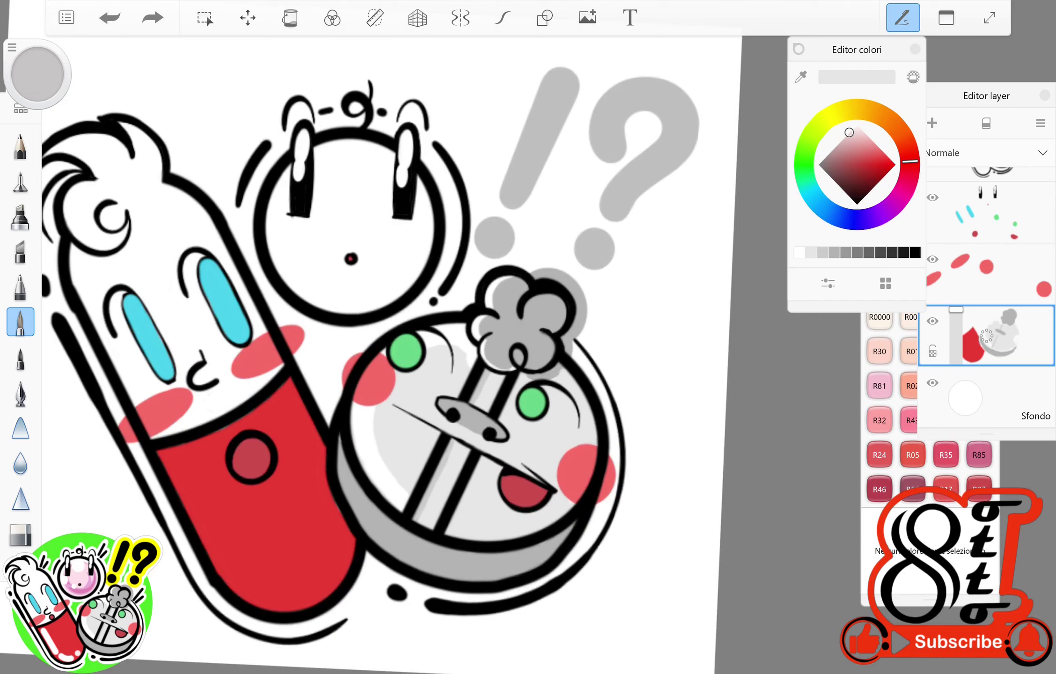
left_click(879, 284)
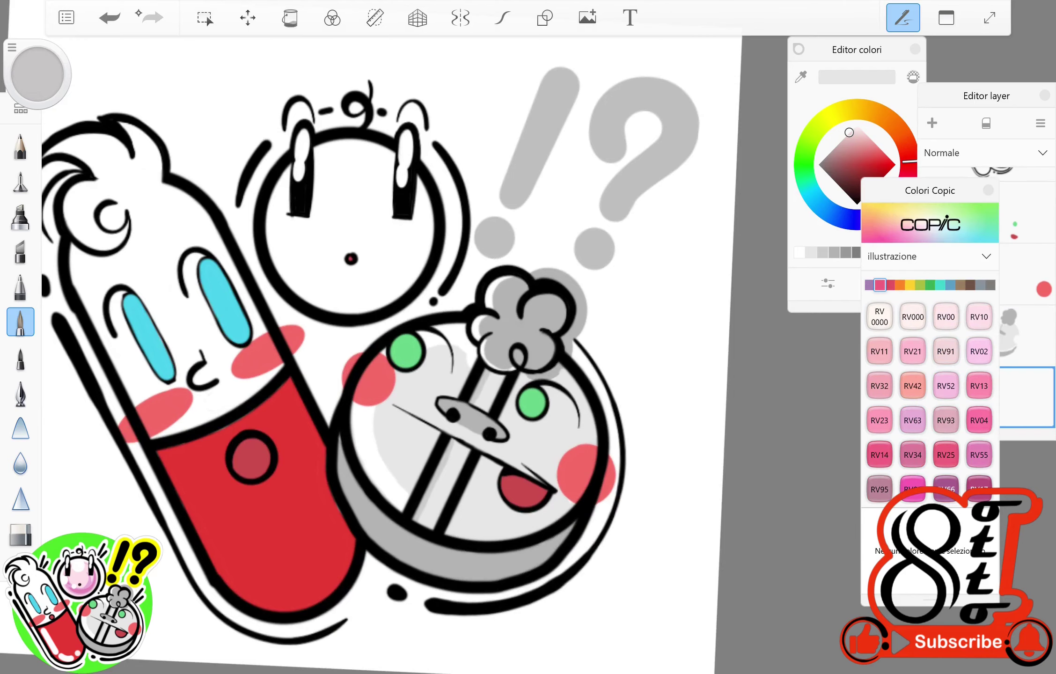
left_click(979, 316)
left_click(502, 17)
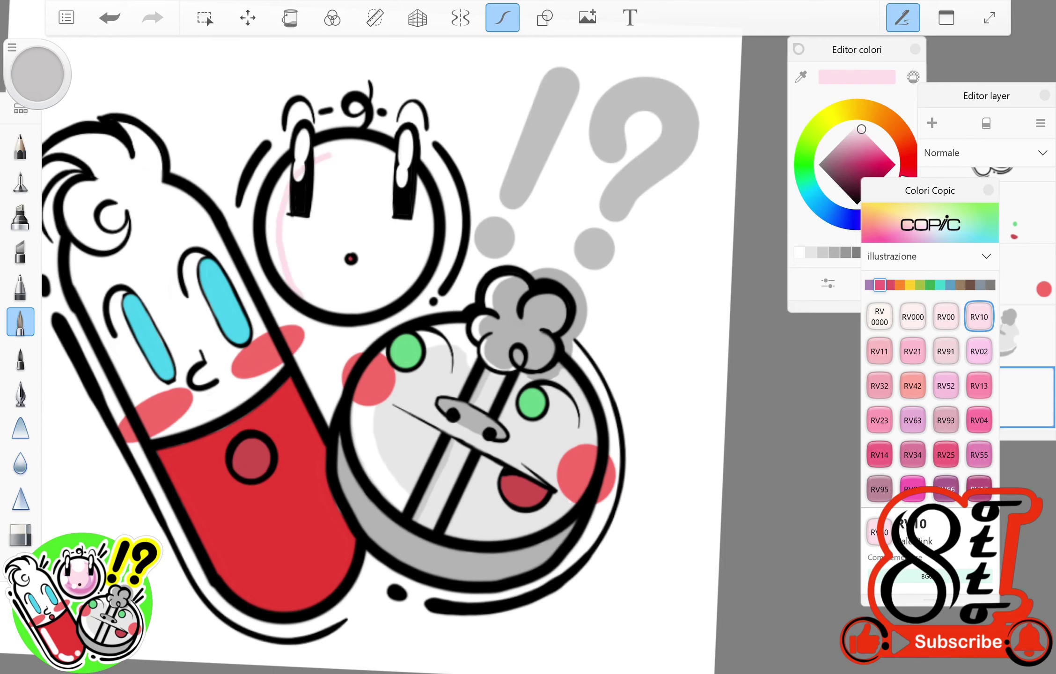
left_click(290, 18)
left_click(351, 225)
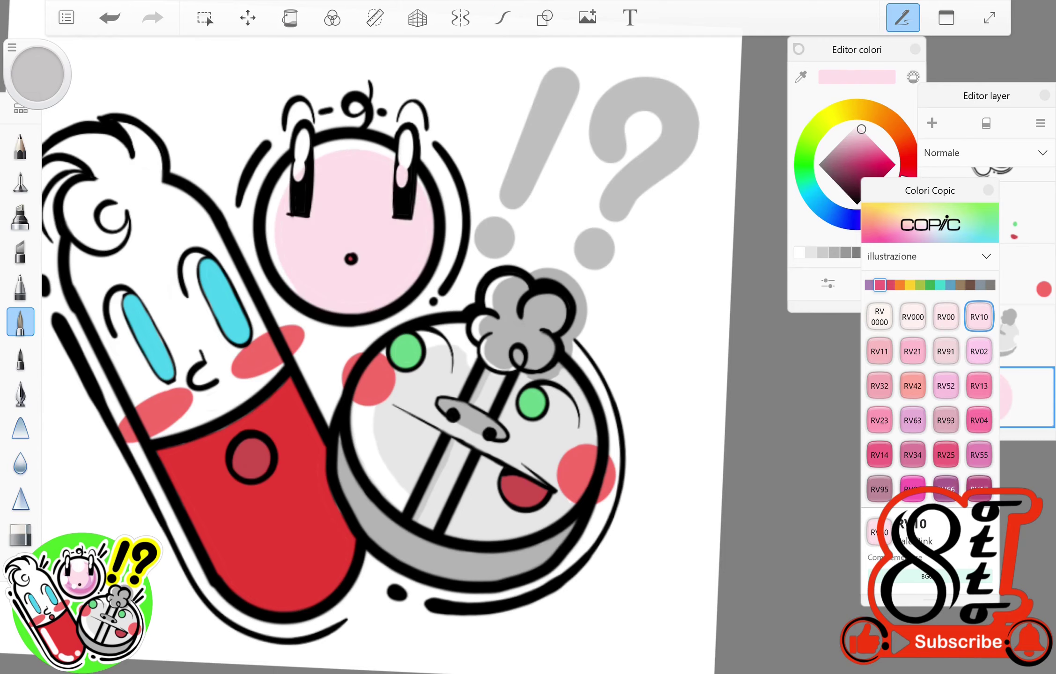
Try to shade the round pill with a flood-filled ring of Copic RV63 directly on its pink layer.
left_click(912, 420)
scroll(374, 327, "up", 3)
mouse_move(283, 169)
left_mouse_down()
mouse_move(260, 178)
mouse_move(402, 274)
left_mouse_up()
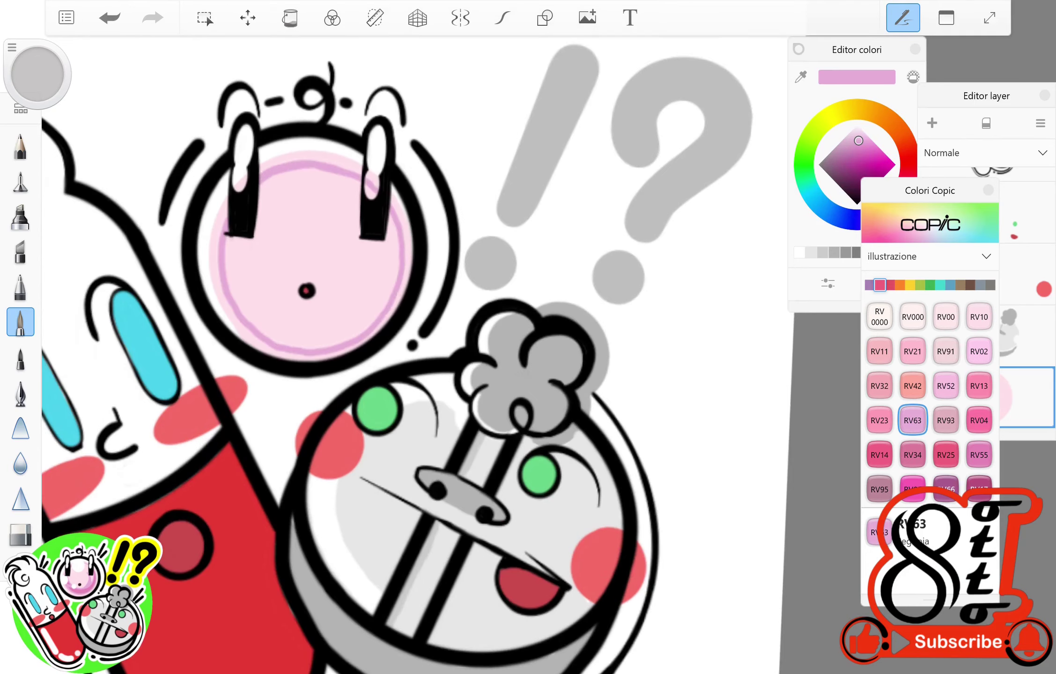
key("ctrl+z")
left_click_drag(253, 327, 319, 352)
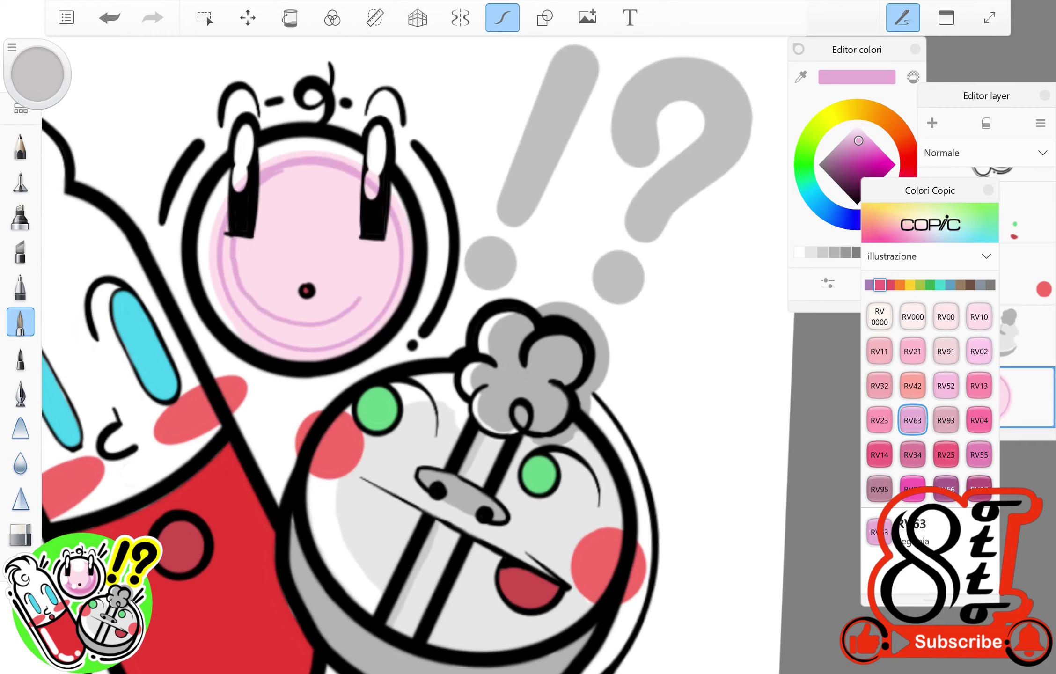
left_click_drag(284, 167, 233, 246)
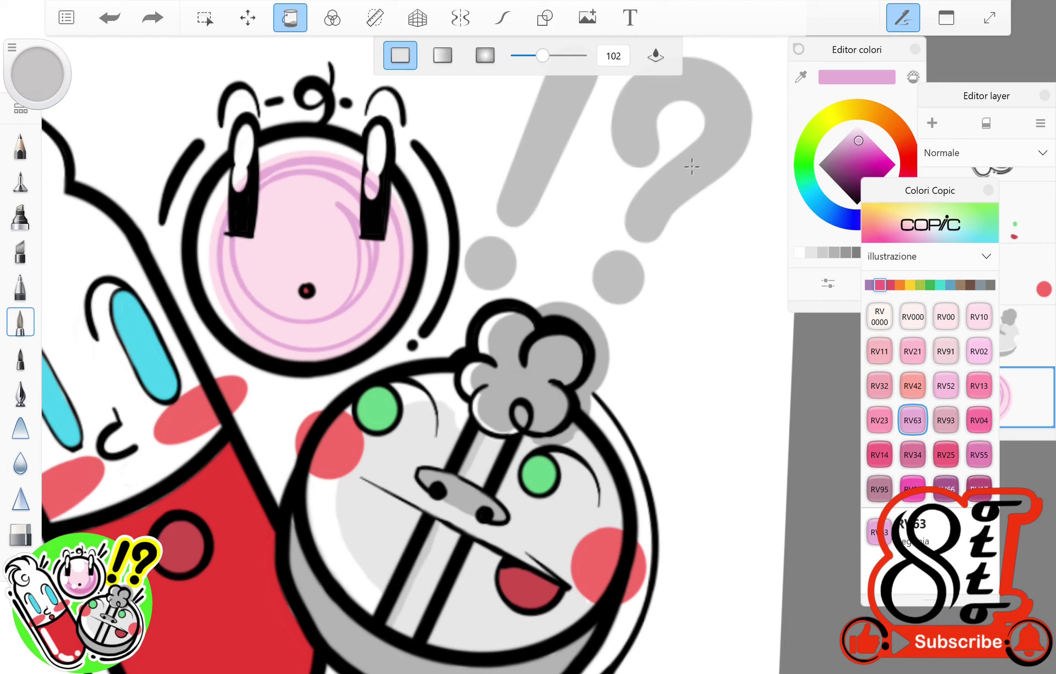
left_click(693, 168)
left_click(290, 18)
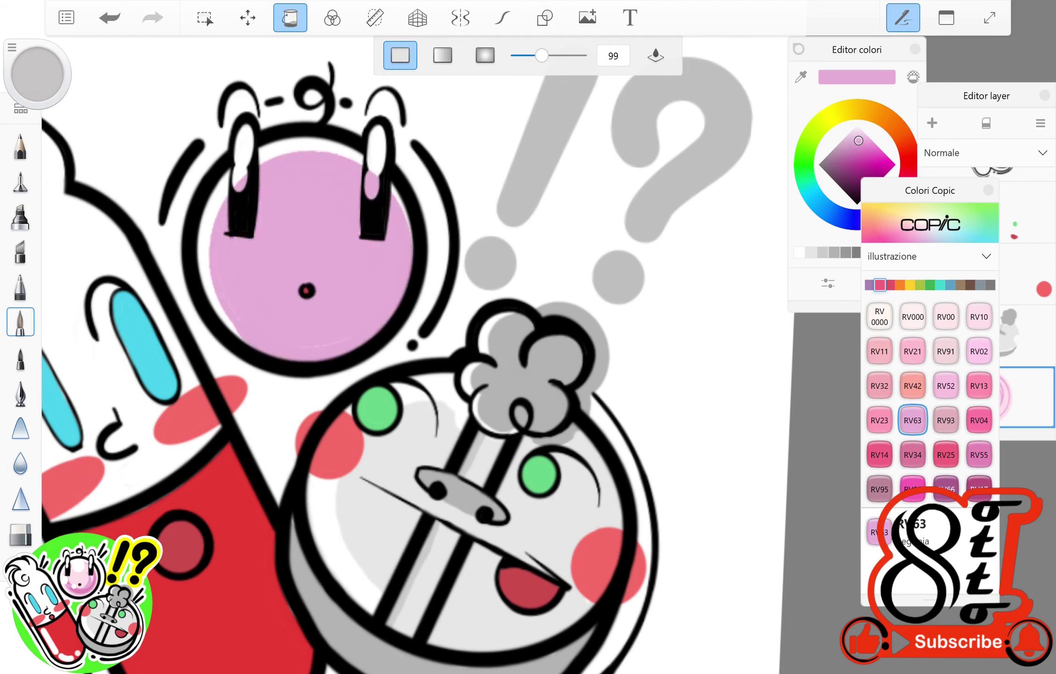
scroll(404, 337, "down", 5)
scroll(403, 337, "up", 5)
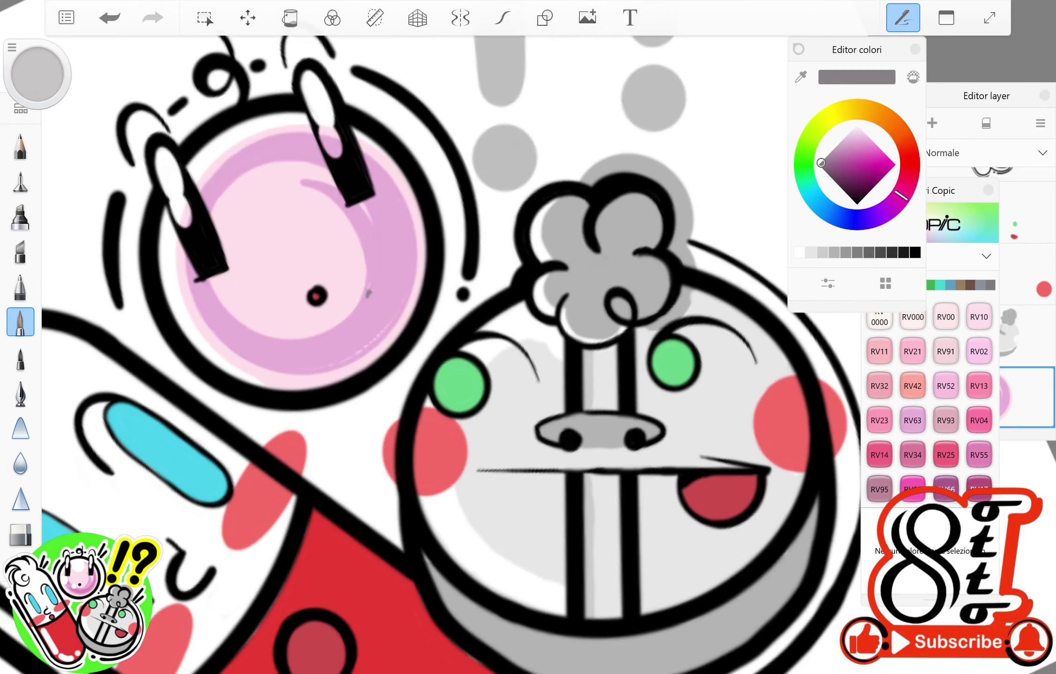
Reselect Copic RV63, remove the purple shading from the round pill and add an empty layer above its pink fill.
left_click(912, 420)
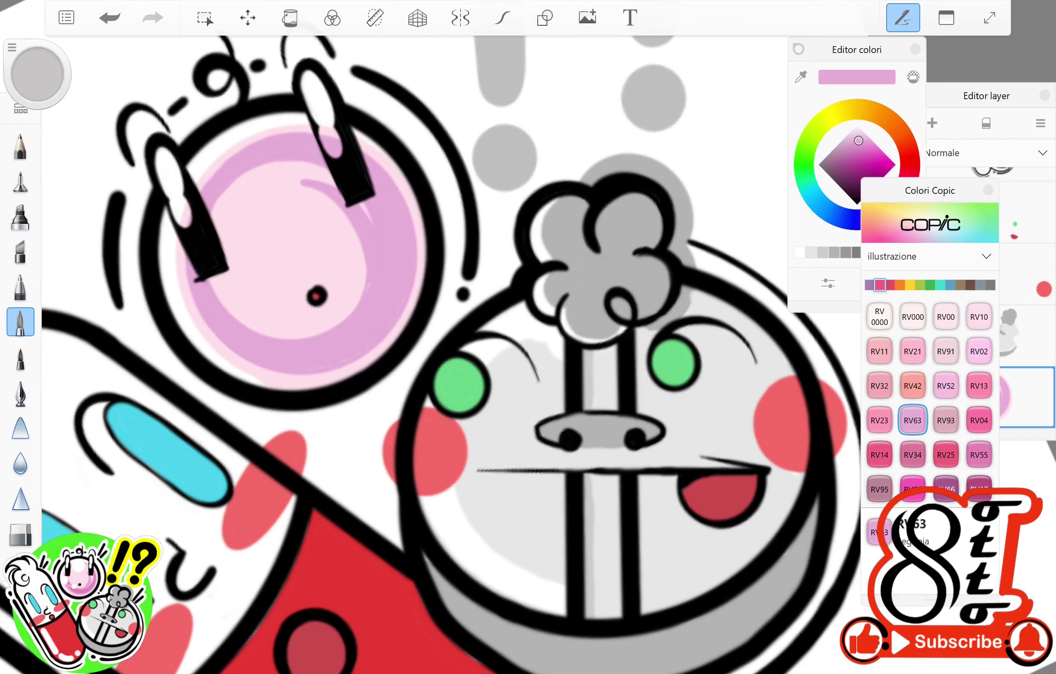
key("e")
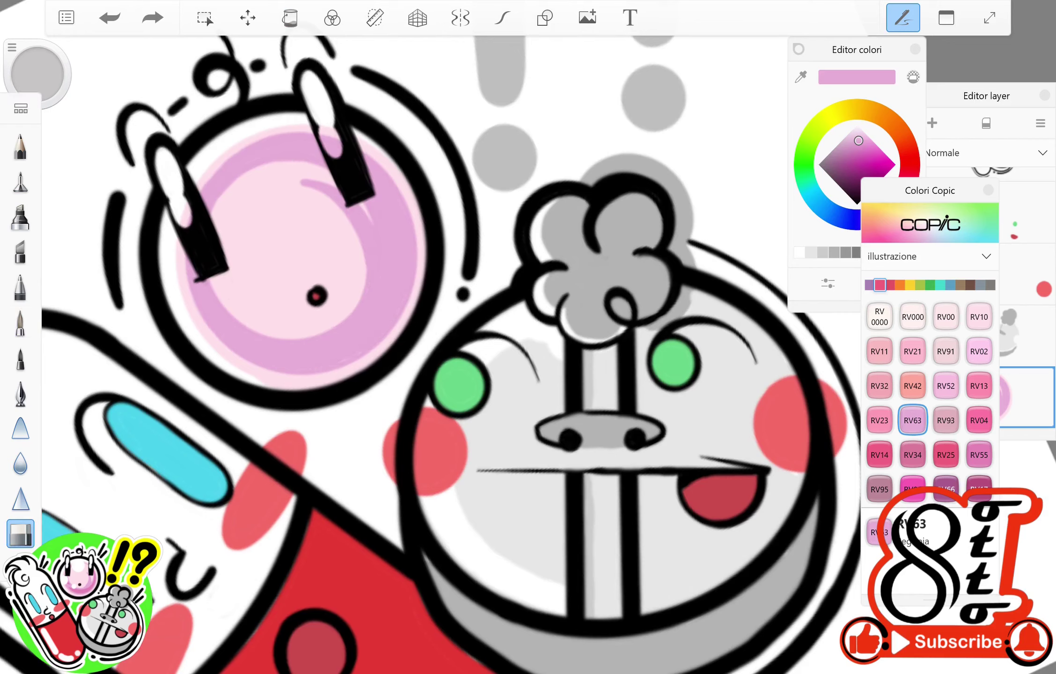
key("ctrl+z")
key("e")
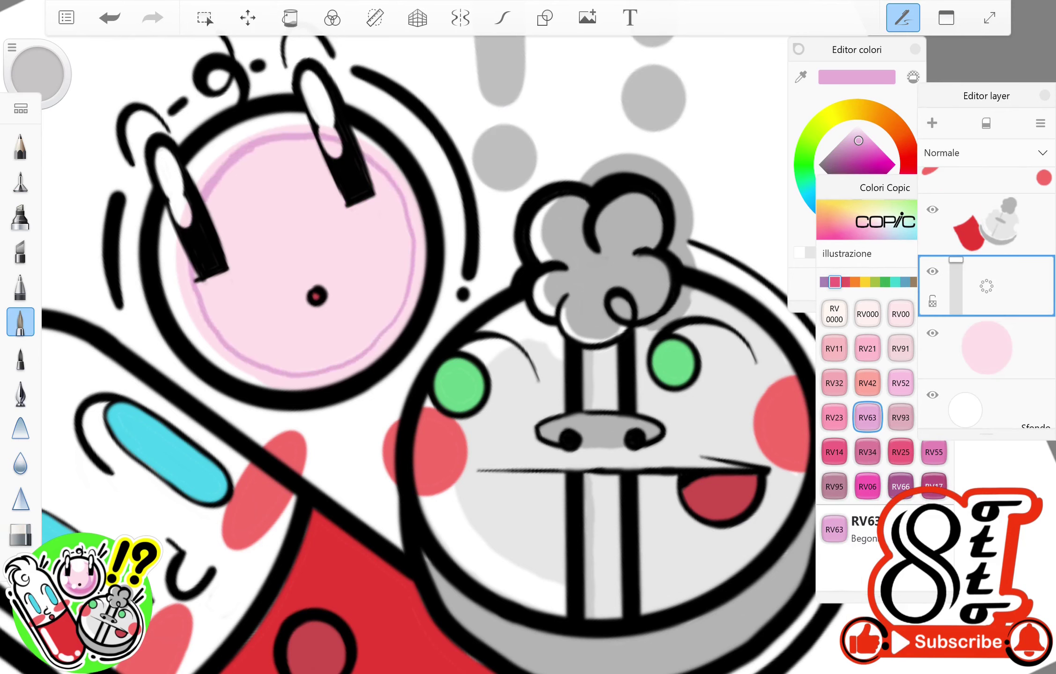
key("ctrl+z")
Draw two smoothed RV63 circles inside the round pill on the new layer and fill the crescent between them.
left_click(502, 18)
left_click_drag(251, 148, 206, 316)
left_click(694, 169)
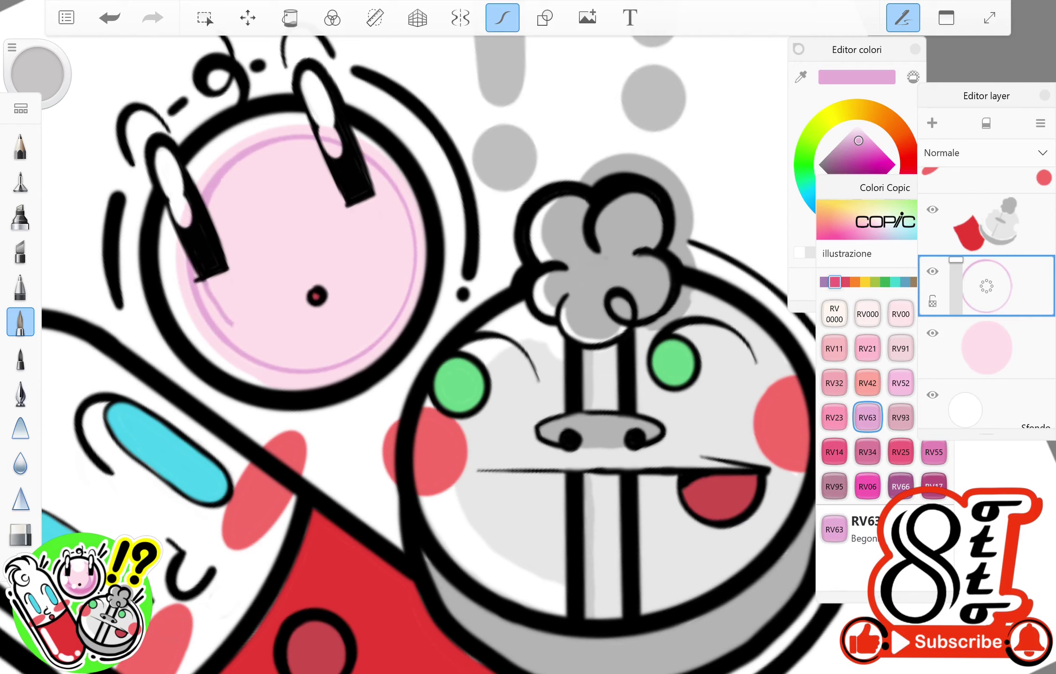
key("ctrl+z")
left_click_drag(347, 169, 358, 320)
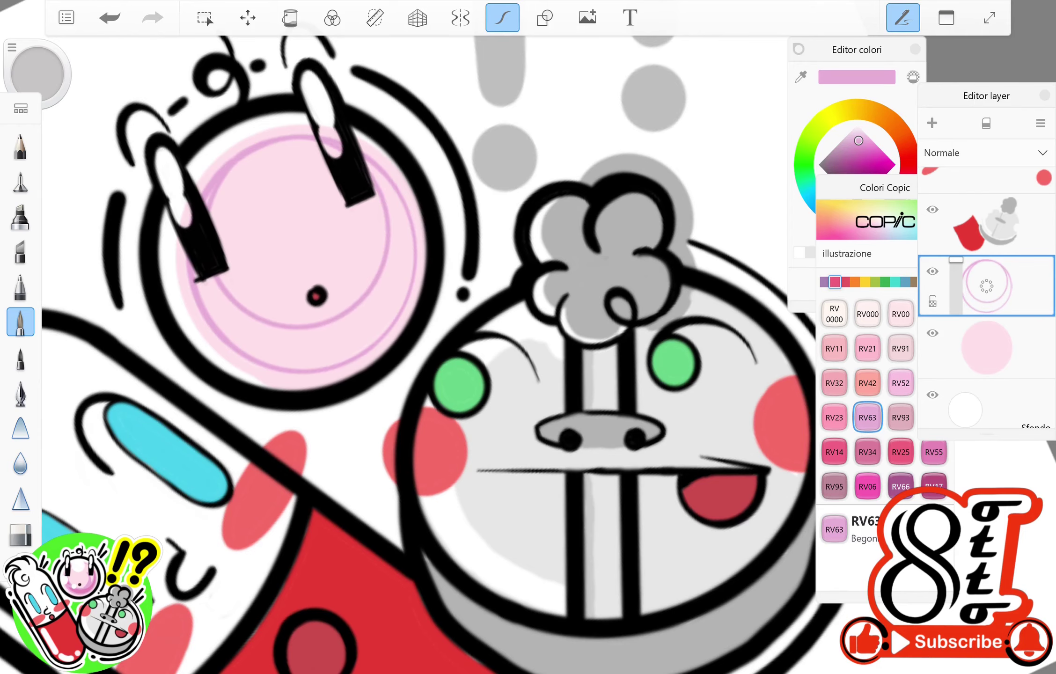
left_click_drag(690, 167, 562, 327)
Shade the lower and right rim of the round pill with a filled Copic RV55 crescent on its own layer.
left_click(934, 451)
left_click_drag(374, 327, 304, 257)
key("ctrl+z")
left_click(502, 18)
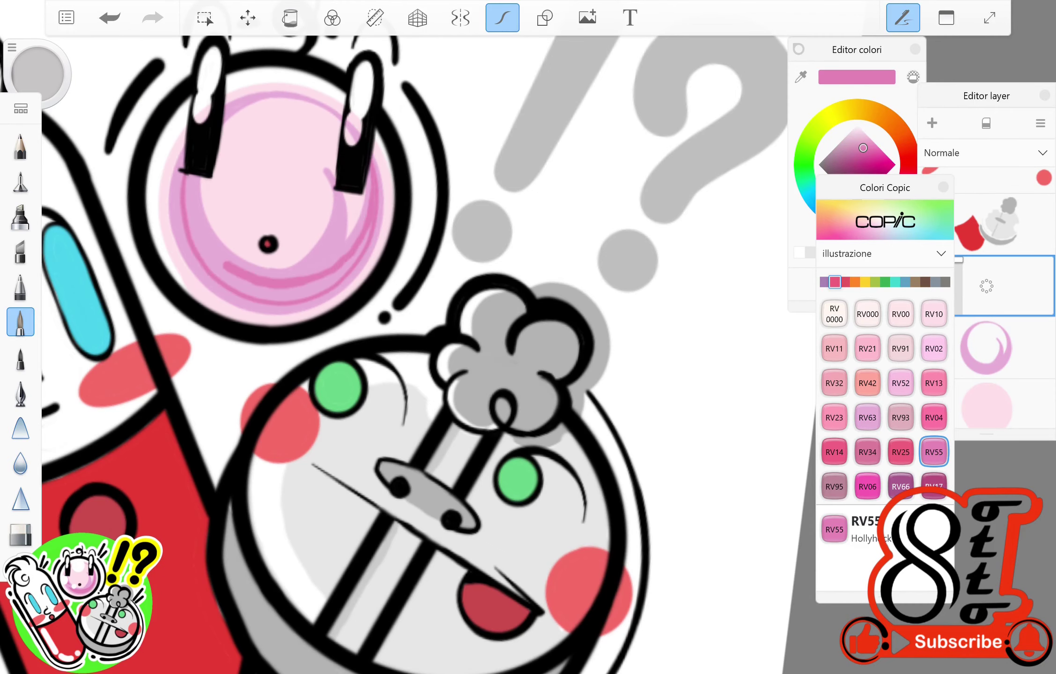
left_click(289, 18)
left_click(206, 262)
mouse_move(421, 327)
left_mouse_down()
mouse_move(375, 290)
mouse_move(365, 300)
mouse_move(398, 327)
left_mouse_up()
Merge the round pill's shading layers with its pink base layer.
left_click(502, 18)
left_click(987, 285)
left_click(987, 285)
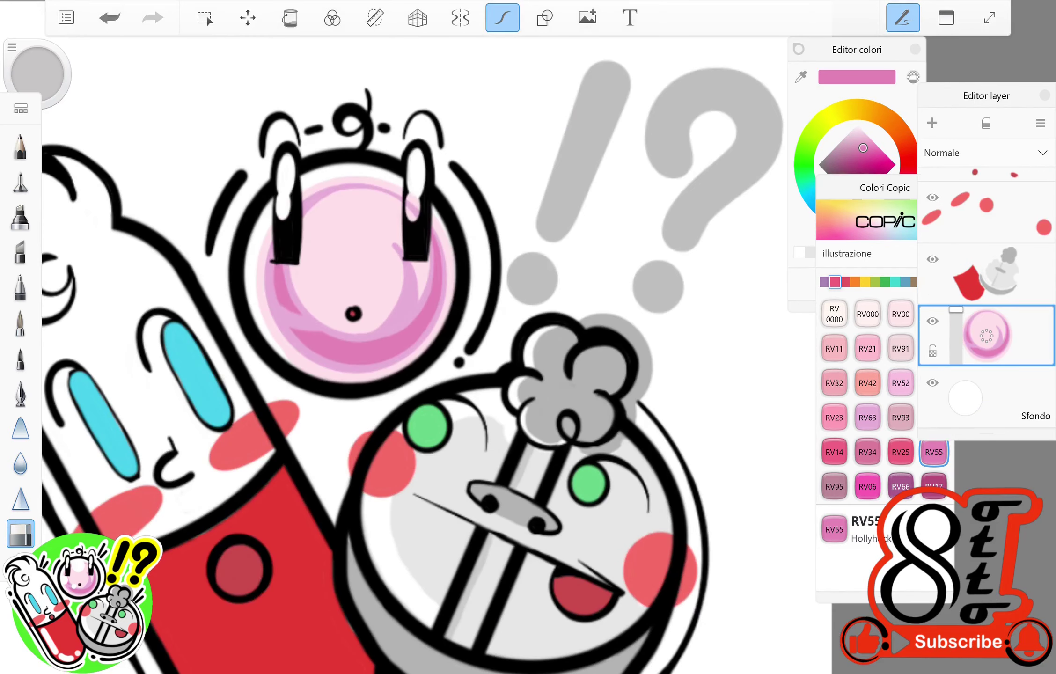
Erase a large round highlight, a side highlight and small dots into the round pill's pink shading.
key("ctrl+b")
key("ctrl+b")
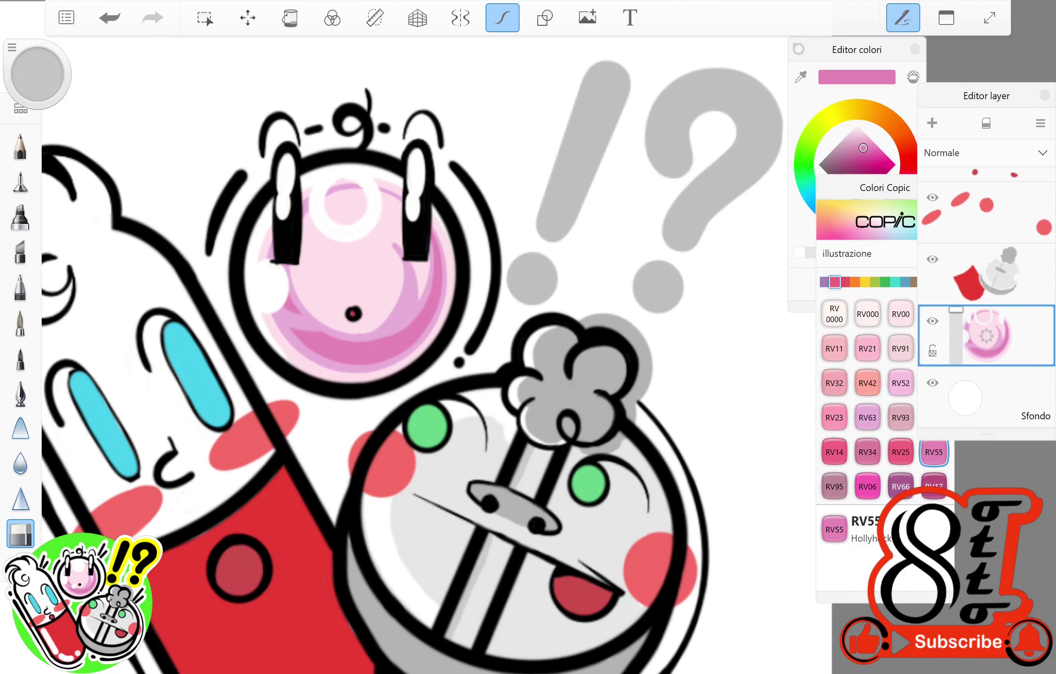
left_click_drag(421, 327, 375, 281)
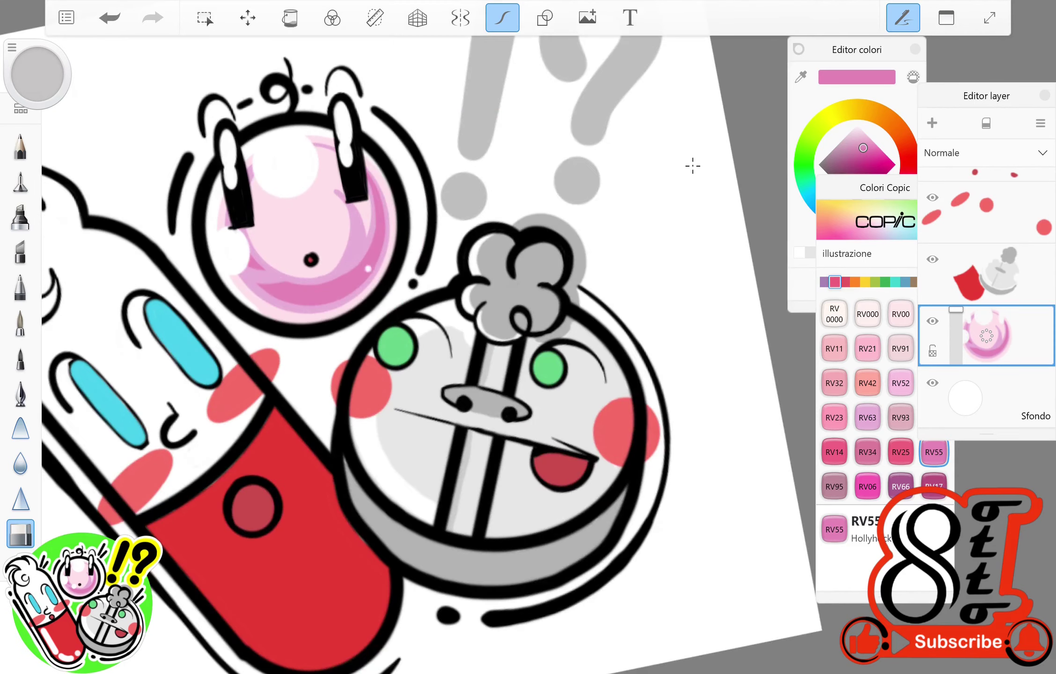
left_click_drag(421, 327, 374, 281)
Switch to the layer holding the capsule's red fill and show the hard eraser's properties.
left_click(986, 274)
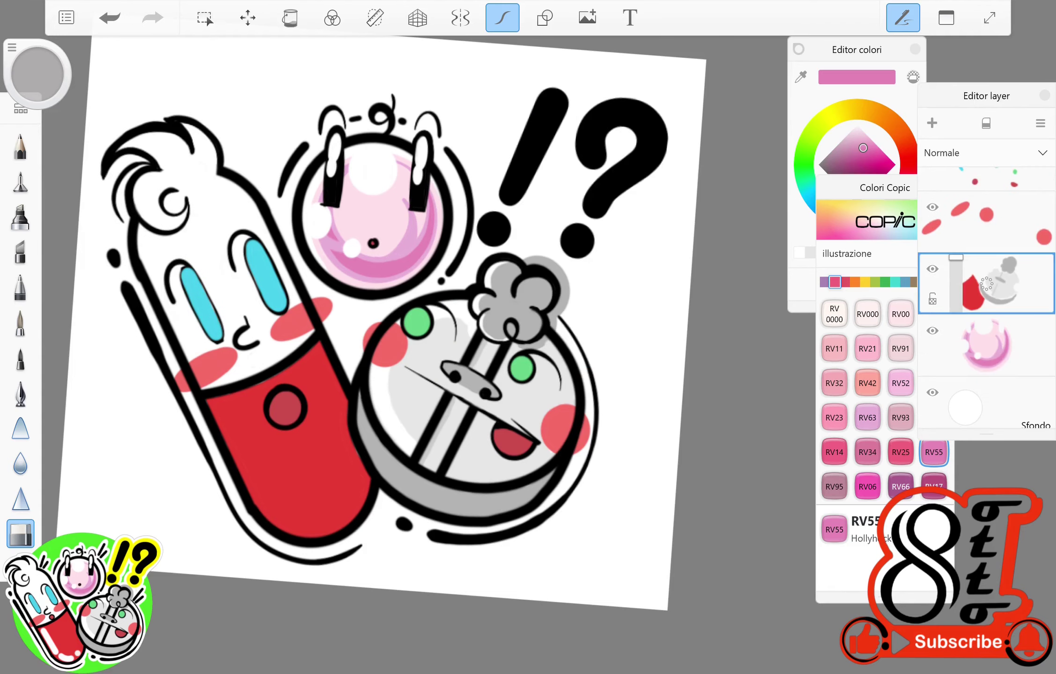
left_click(21, 534)
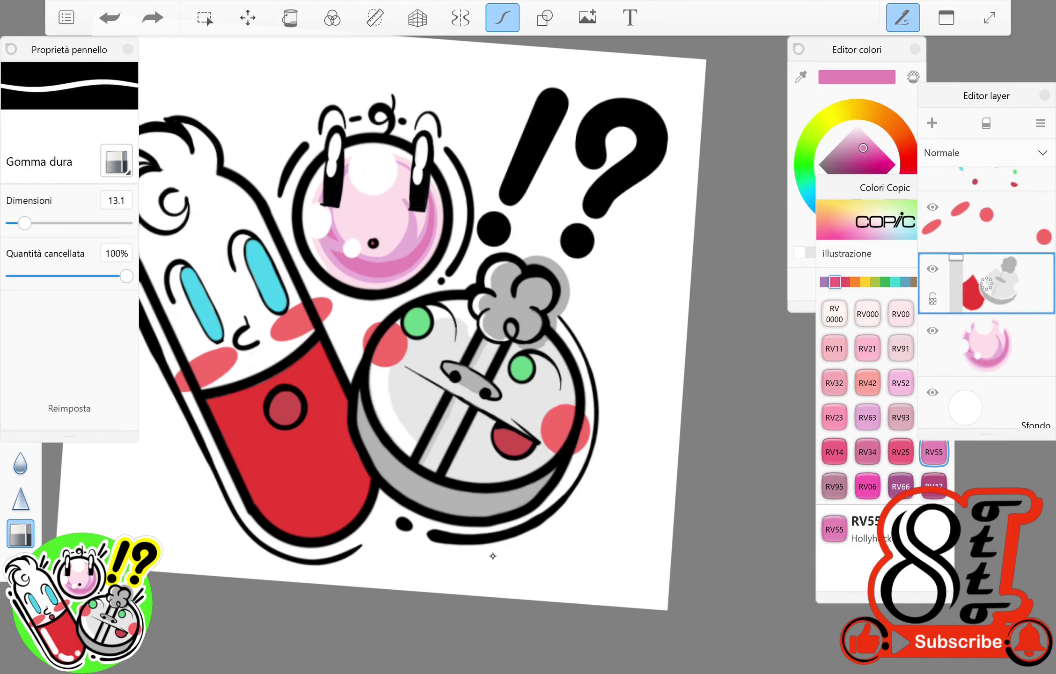
Try to erase a long highlight along the left edge of the capsule's red half.
mouse_move(223, 405)
left_mouse_down()
mouse_move(270, 498)
mouse_move(331, 512)
left_mouse_up()
key("ctrl+z")
key("ctrl+z")
left_click_drag(223, 405, 282, 504)
left_click_drag(295, 517, 331, 512)
key("ctrl+z")
key("ctrl+z")
Erase a long strip, a curved highlight at the base and a small dot into the capsule's red half.
scroll(421, 281, "up", 5)
left_click_drag(458, 403, 456, 187)
left_click(431, 161)
left_click(335, 112)
left_click(392, 111)
scroll(421, 281, "down", 5)
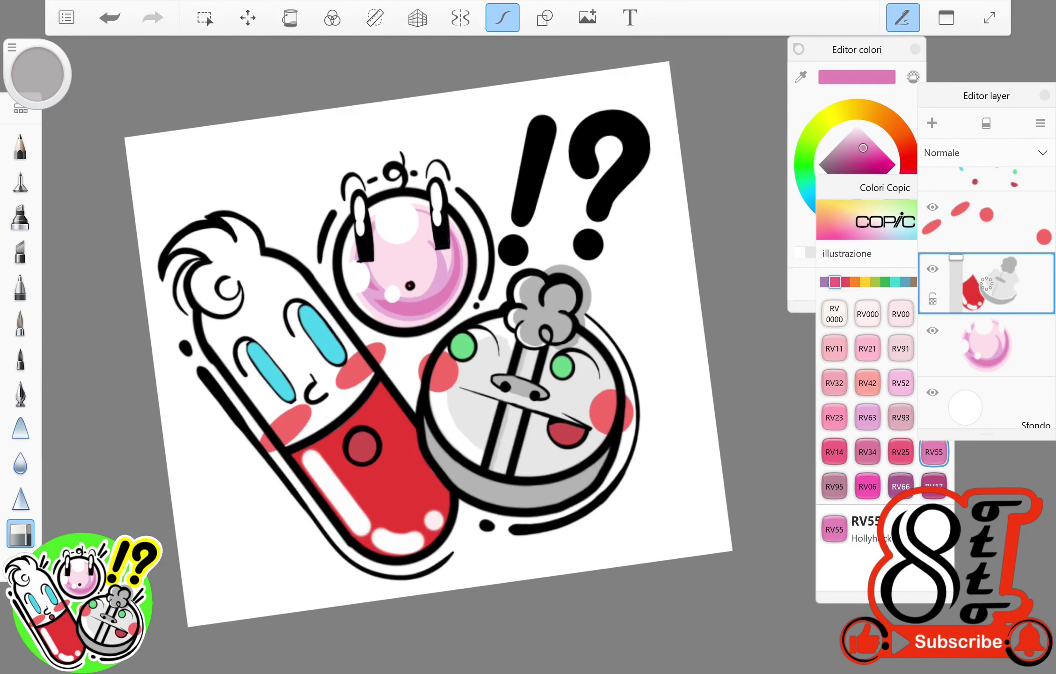
Switch to the layer holding the punctuation marks and choose the inking pen in black.
scroll(986, 304, "up", 3)
left_click(986, 197)
left_click(20, 392)
scroll(492, 555, "up", 5)
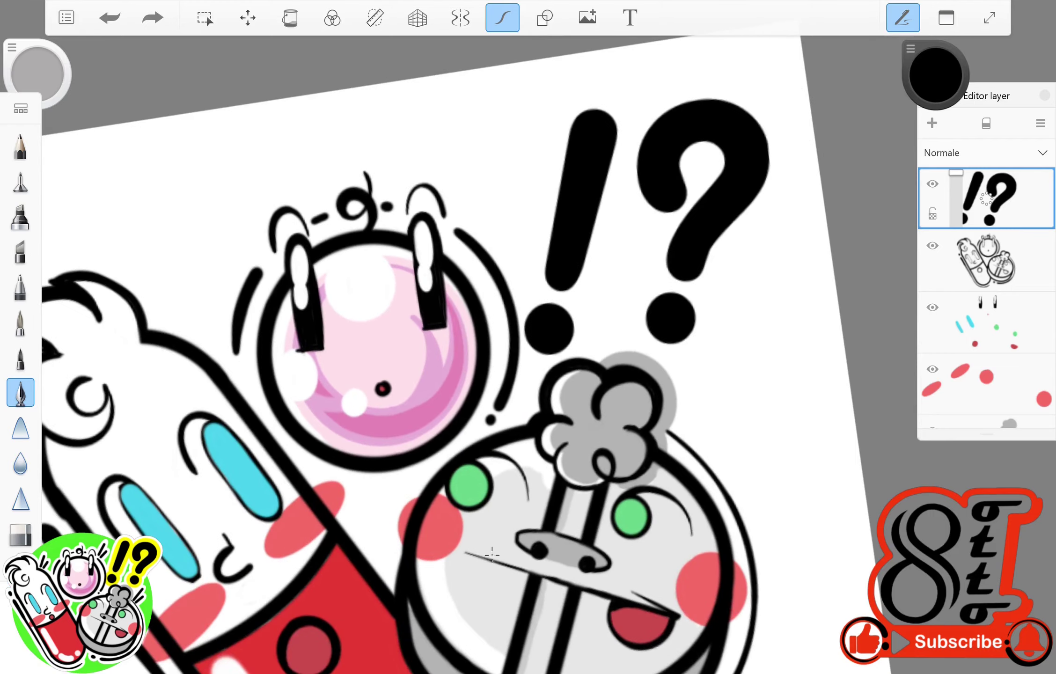
Try to draw a smoothed freehand outline along the exclamation mark.
left_click_drag(535, 264, 632, 126)
key("ctrl+z")
scroll(492, 555, "down", 5)
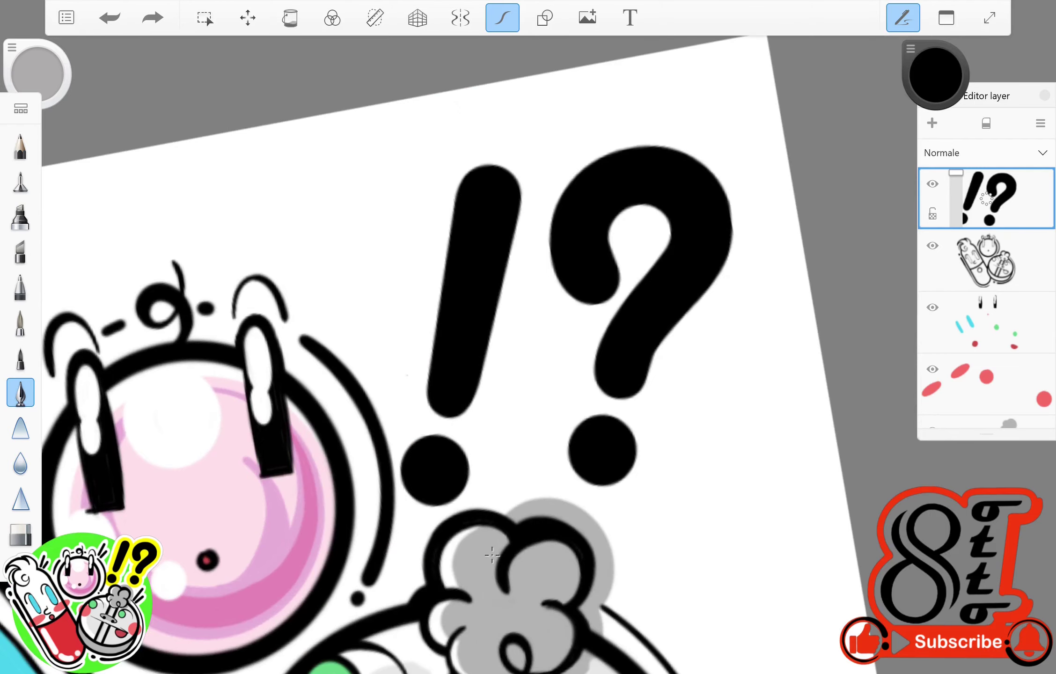
Try to draw a guided outline along the exclamation mark's bar with the French curve ruler.
scroll(492, 554, "up", 5)
key("r")
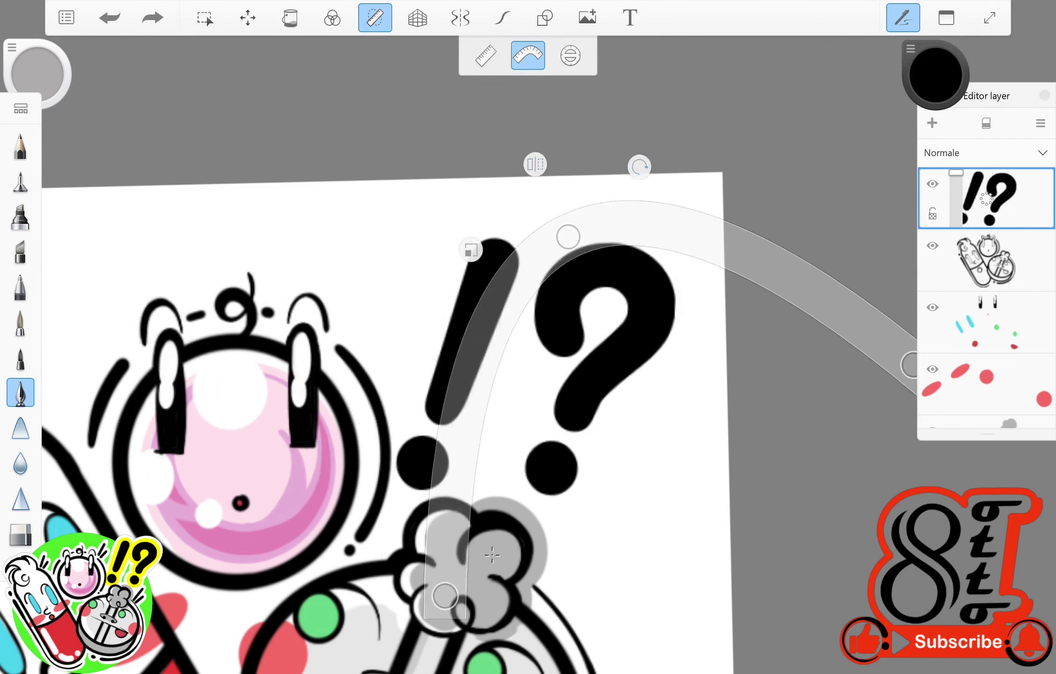
scroll(492, 555, "up", 5)
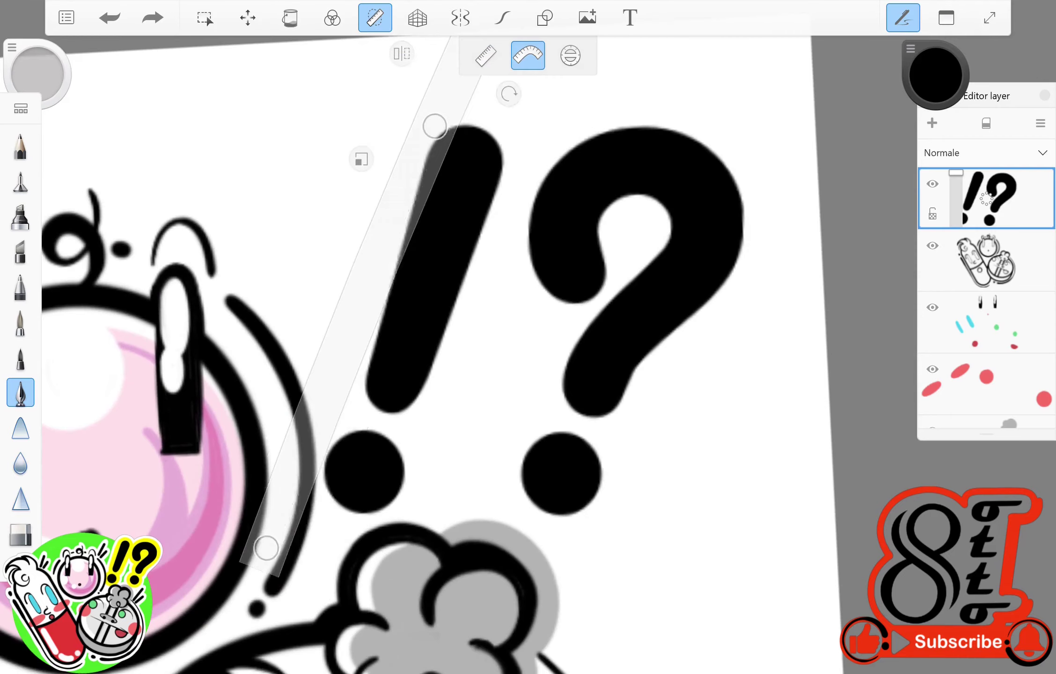
key("r")
mouse_move(341, 385)
left_mouse_down()
mouse_move(404, 145)
mouse_move(525, 161)
left_mouse_up()
key("ctrl+z")
Try to draw a continuous smoothed outline around the exclamation mark and the question mark.
scroll(492, 556, "down", 5)
scroll(491, 556, "up", 5)
key("r")
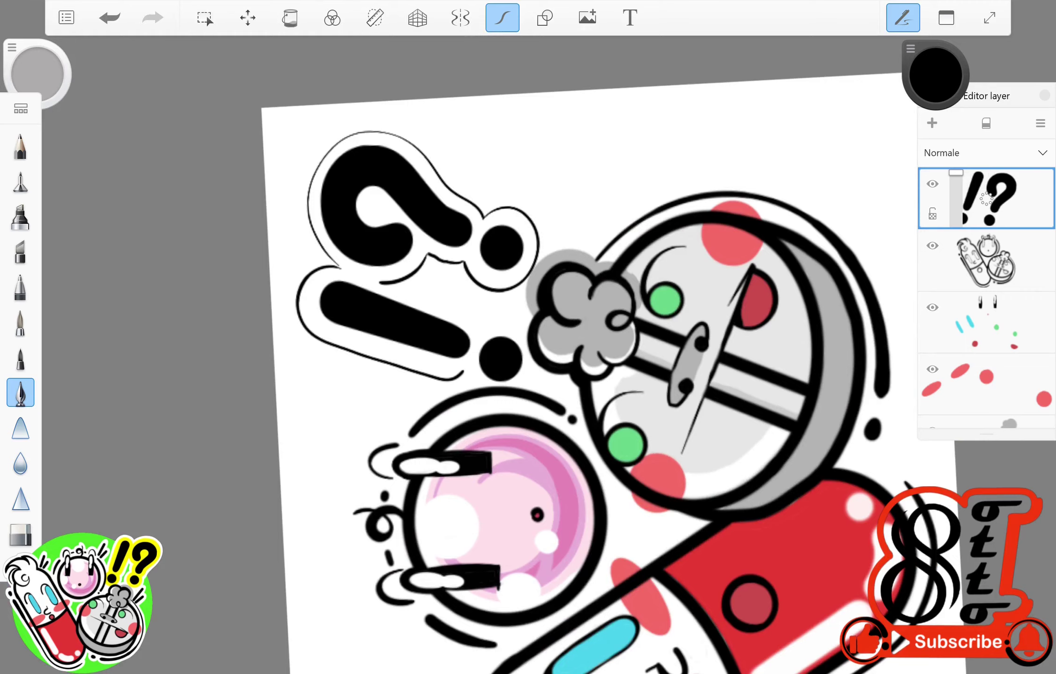
left_click_drag(383, 283, 479, 334)
scroll(492, 555, "down", 5)
key("ctrl+z")
scroll(492, 555, "up", 6)
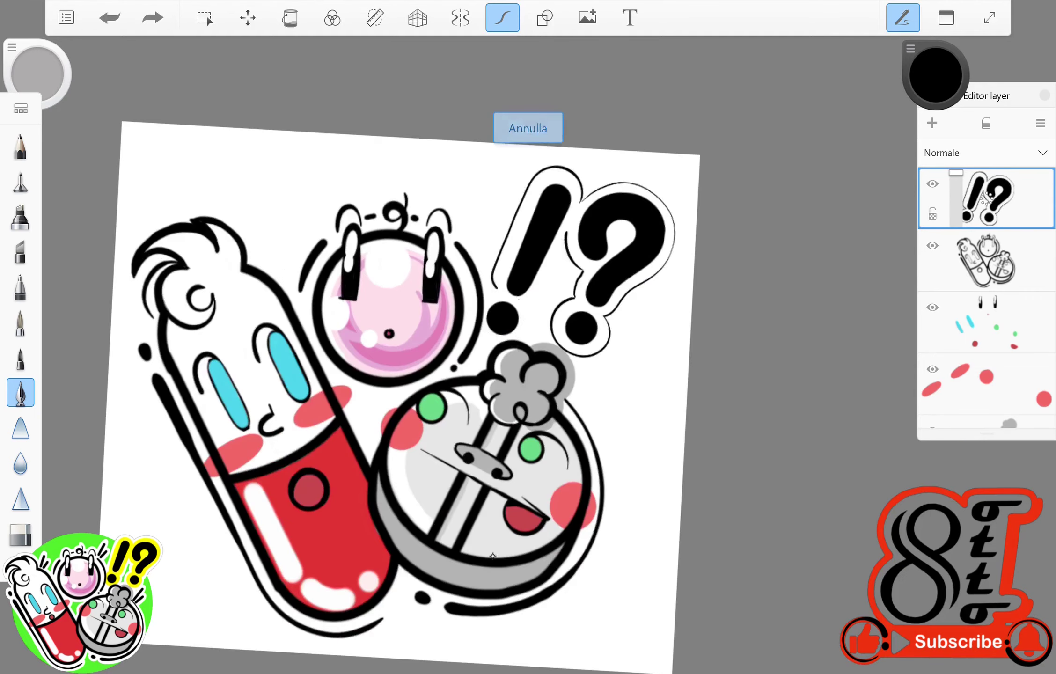
Try to frame the punctuation marks with thick, broken accent strokes, including an arc beside the exclamation mark's dot.
left_click_drag(446, 354, 450, 414)
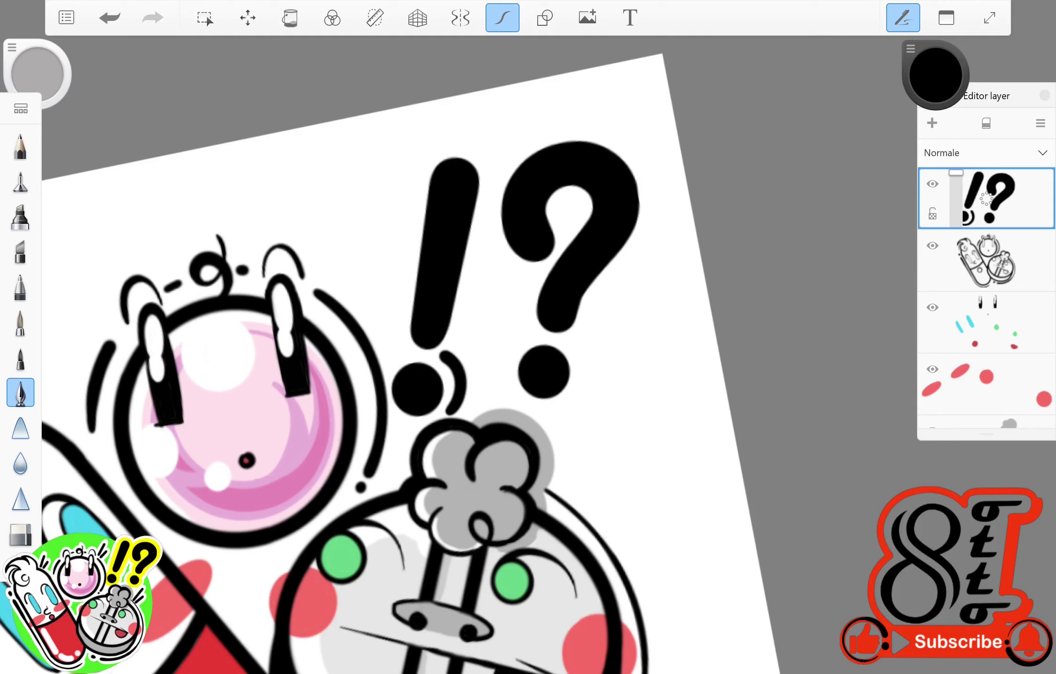
scroll(491, 555, "down", 4)
scroll(492, 556, "up", 4)
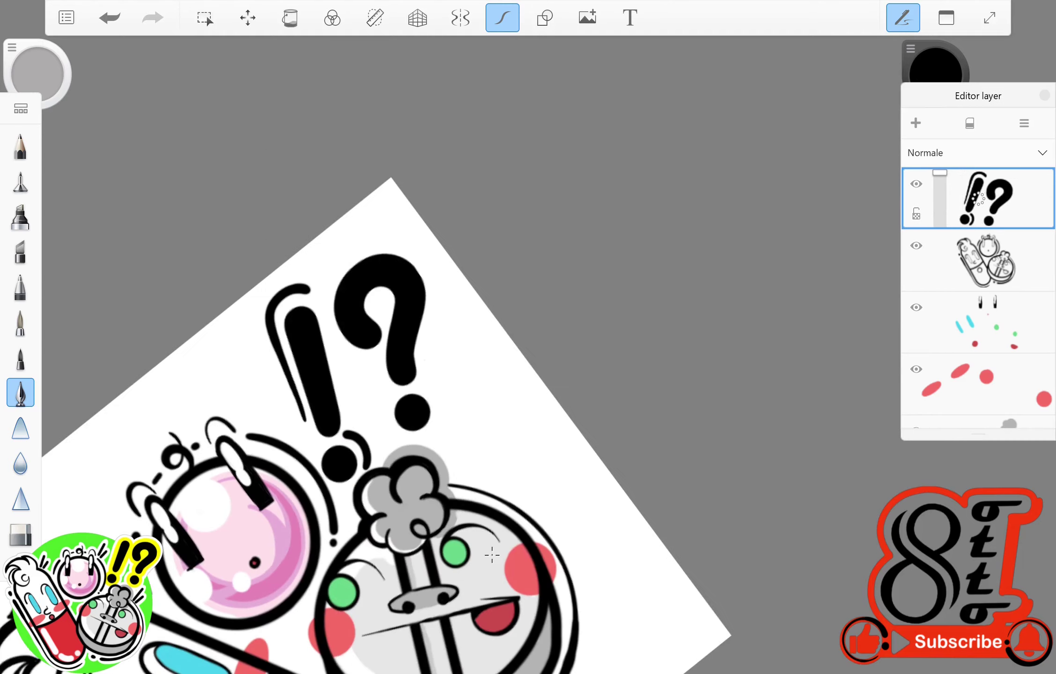
scroll(492, 555, "down", 4)
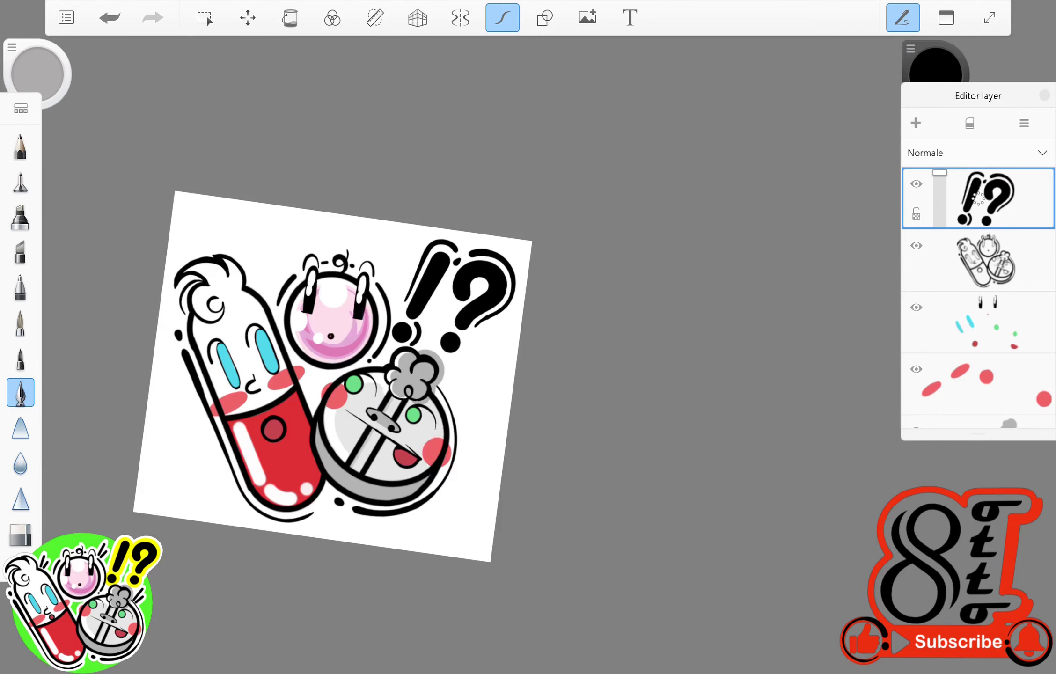
scroll(492, 556, "up", 4)
key("ctrl+z")
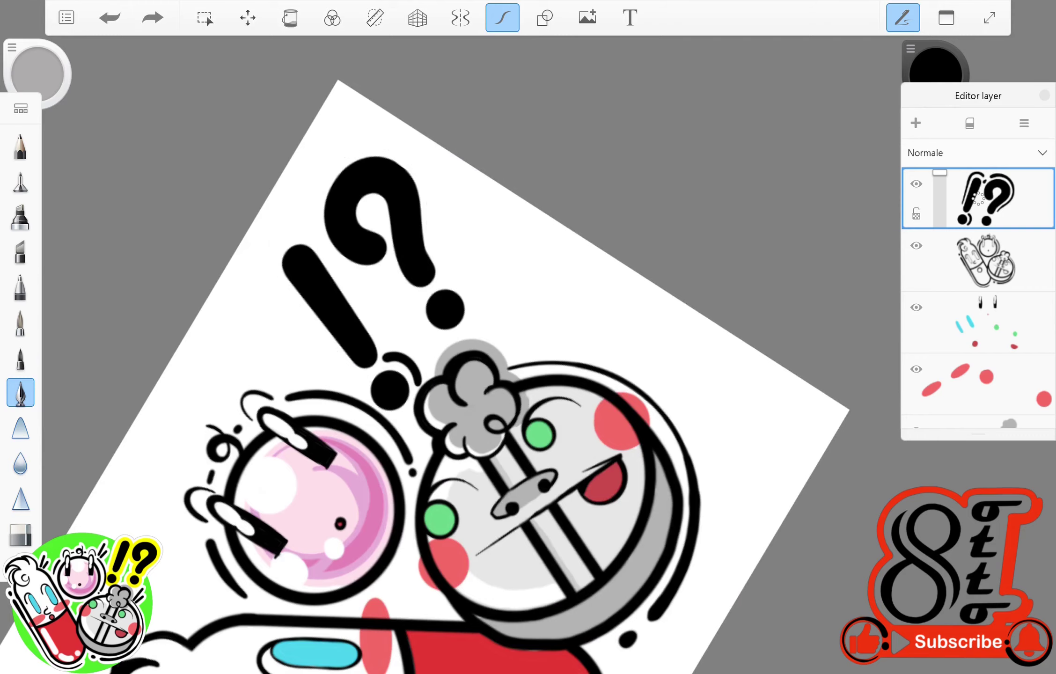
Try to redraw a broken outline around the question mark with its dot and along the exclamation mark's outer side.
scroll(491, 556, "up", 2)
key("ctrl+y")
scroll(492, 555, "down", 4)
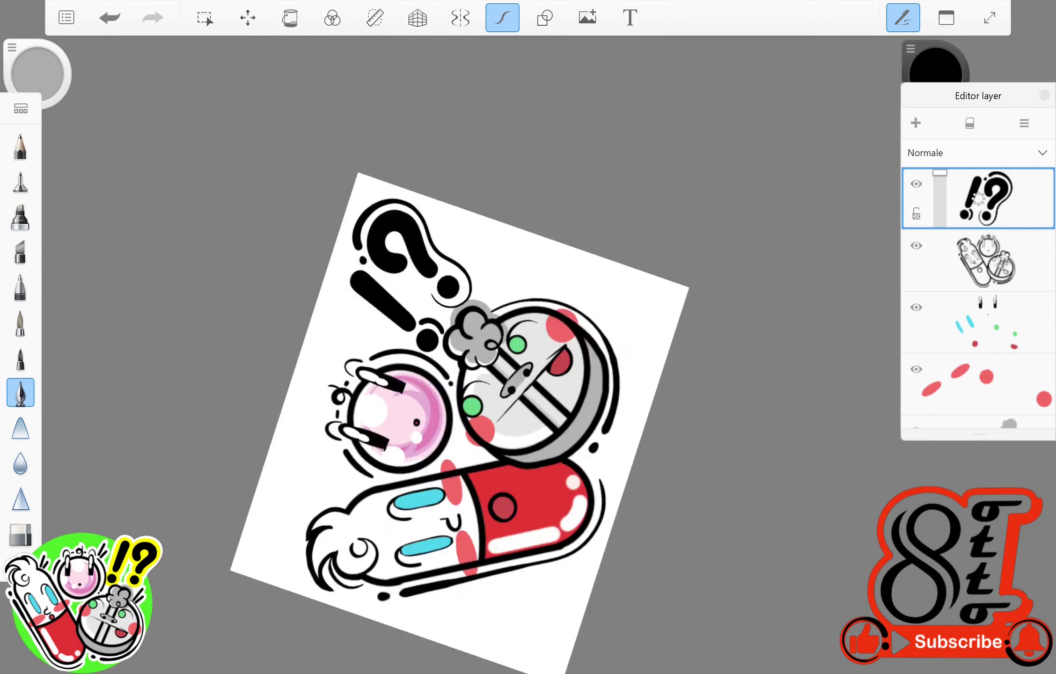
scroll(492, 556, "up", 4)
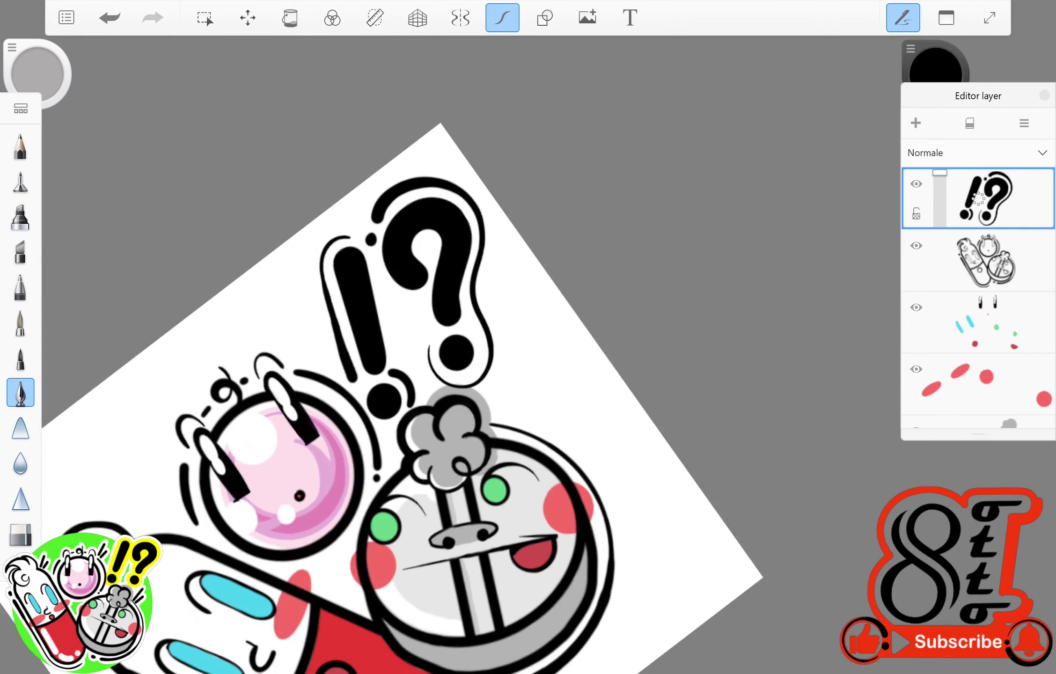
scroll(492, 556, "down", 3)
scroll(492, 556, "up", 4)
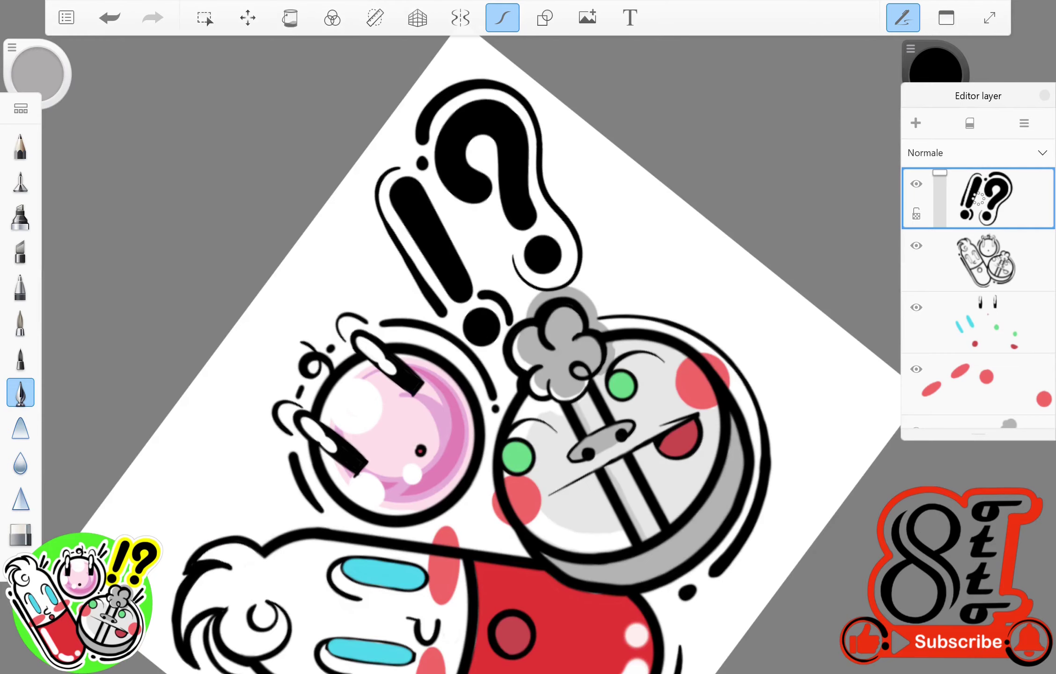
key("ctrl+z")
scroll(491, 555, "down", 3)
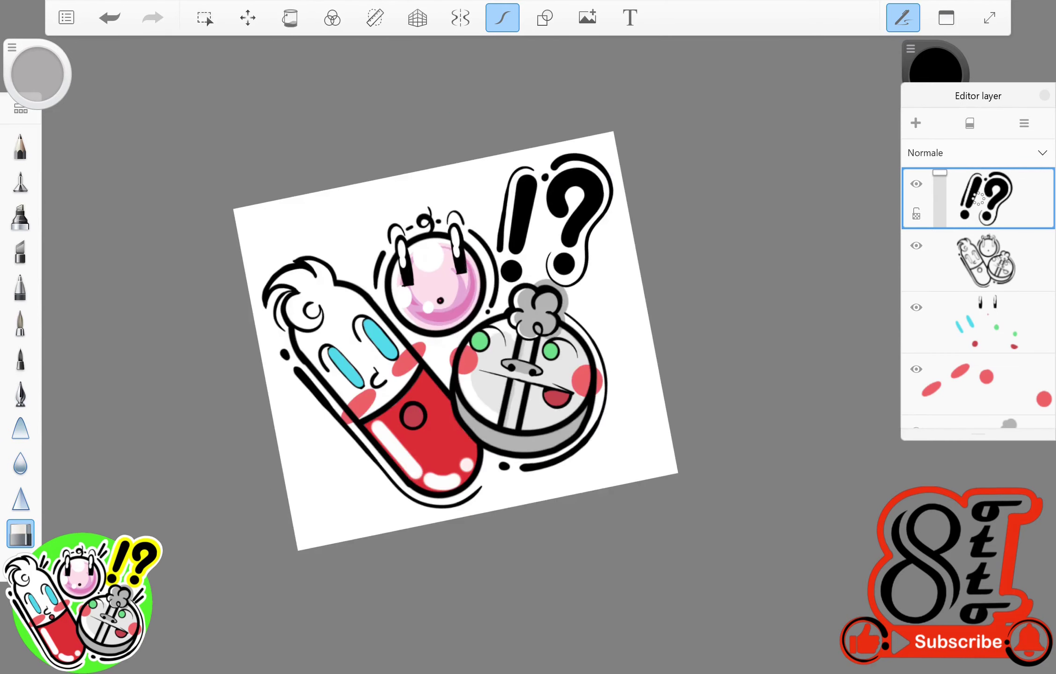
Try to erase the part of the outline that surrounds the question mark's dot.
scroll(492, 555, "up", 4)
scroll(492, 556, "down", 3)
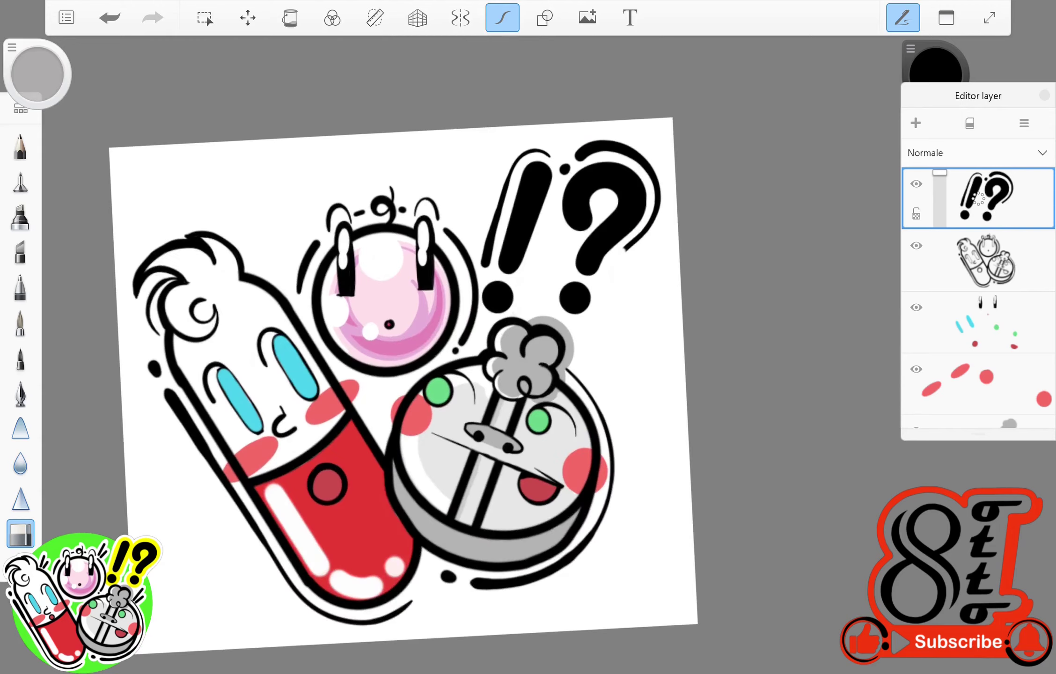
scroll(492, 556, "down", 5)
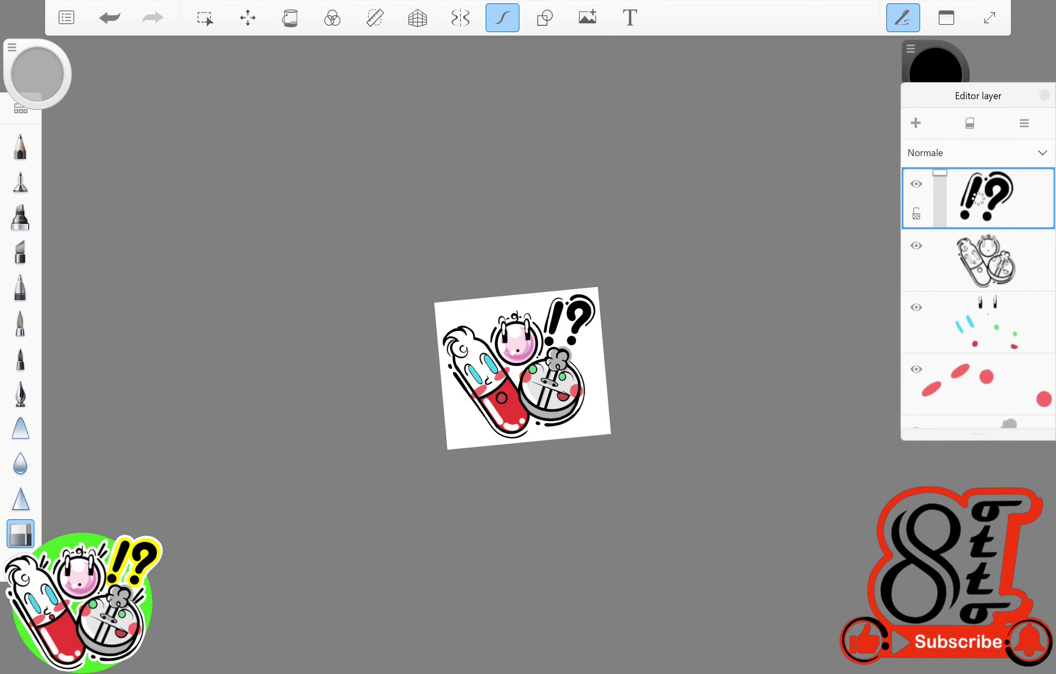
Remove the outlines around the punctuation marks and add short black felt-tip accent dashes beside the three characters.
key("Home")
key("e")
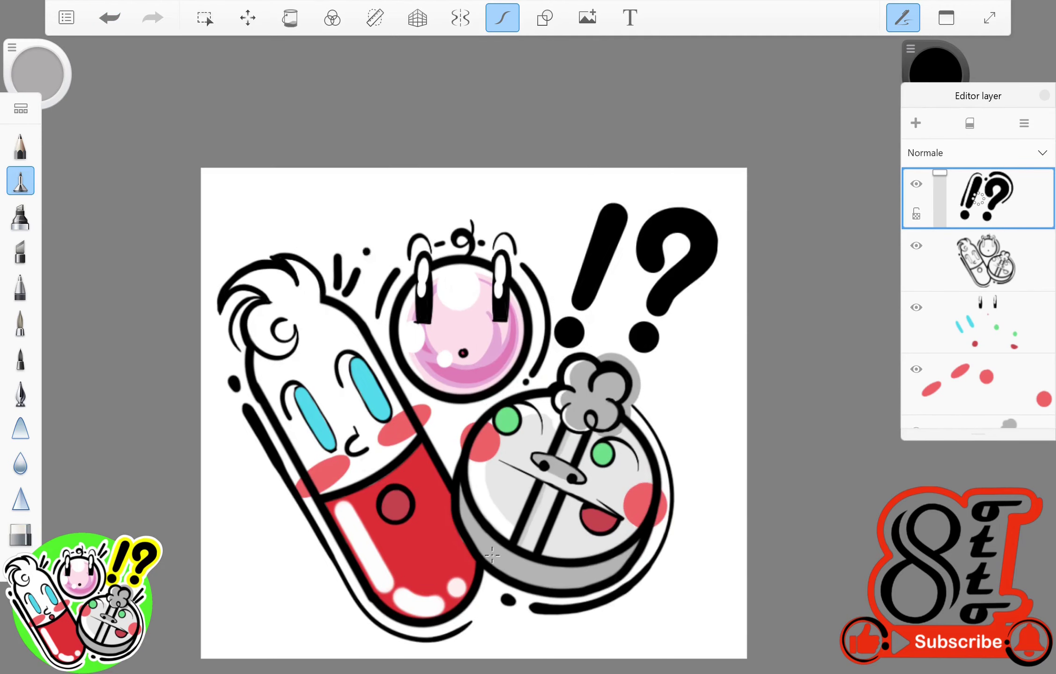
key("ctrl+z")
key("ctrl+z")
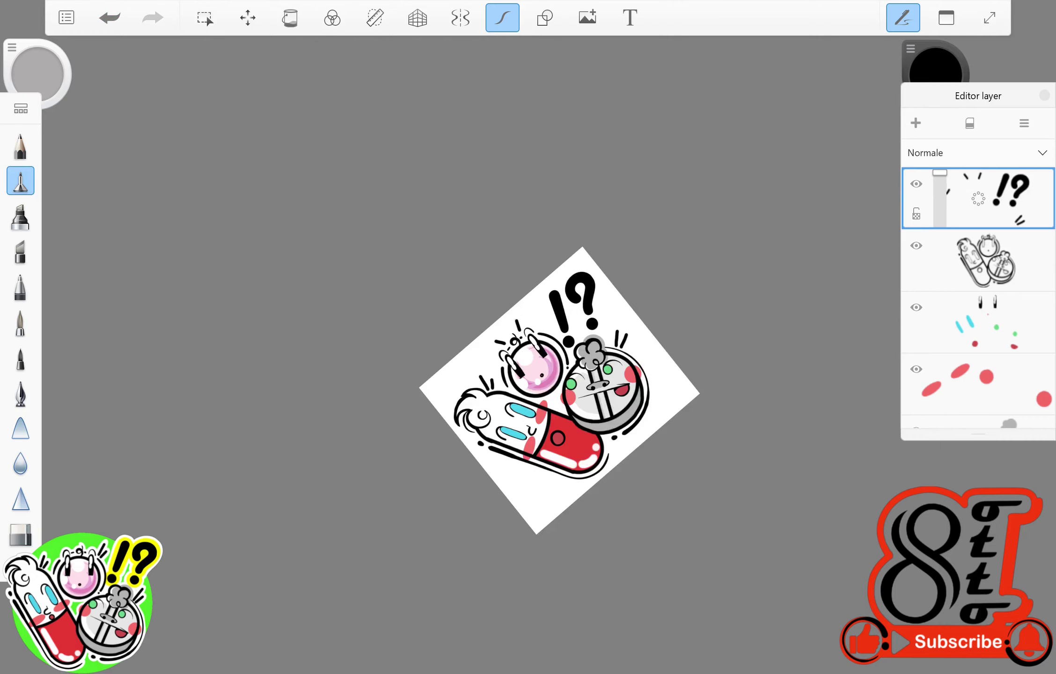
left_click_drag(619, 374, 610, 392)
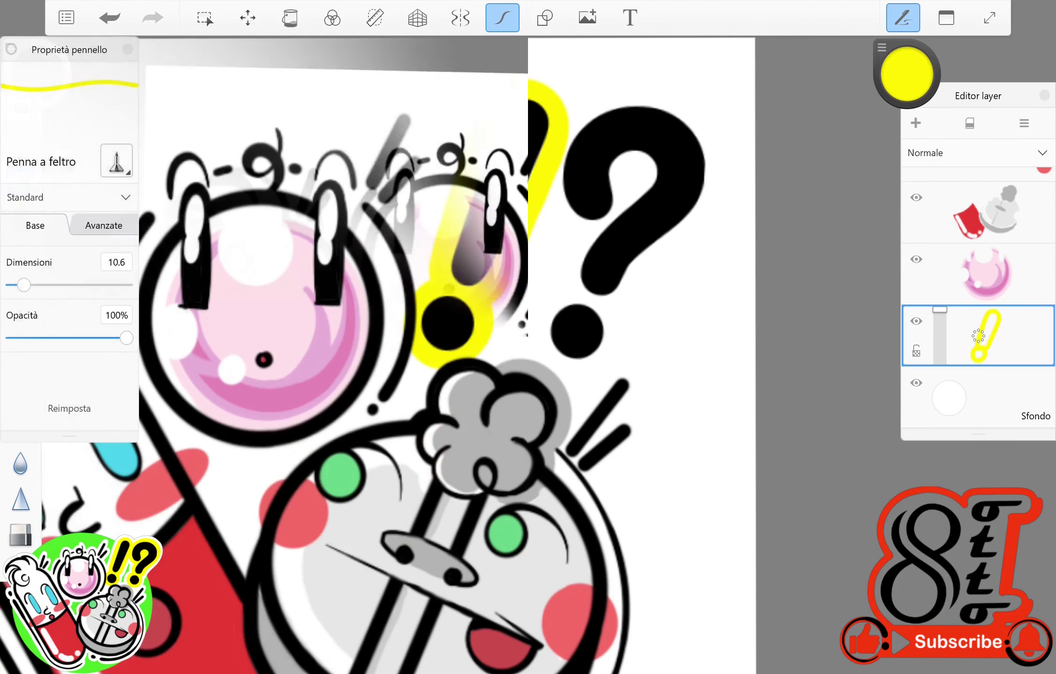
Paint a thick yellow outline behind the exclamation and question marks with the felt-tip pen at size 10.6.
left_click_drag(515, 103, 445, 347)
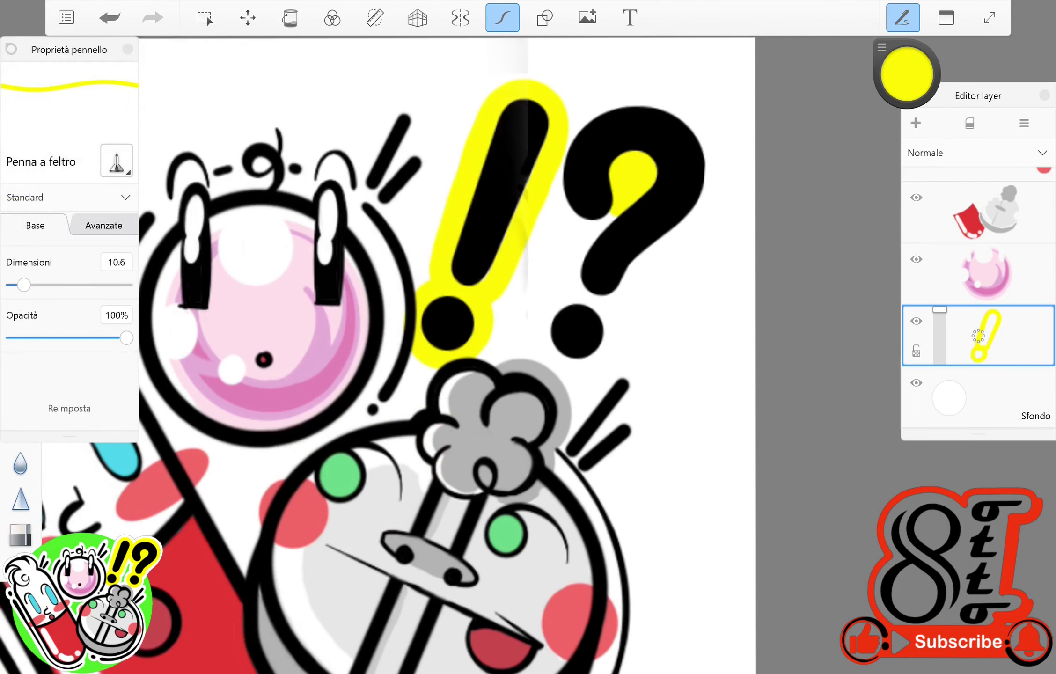
left_click_drag(627, 169, 581, 304)
mouse_move(648, 267)
left_mouse_down()
mouse_move(618, 93)
mouse_move(555, 229)
left_mouse_up()
left_click_drag(538, 299, 618, 337)
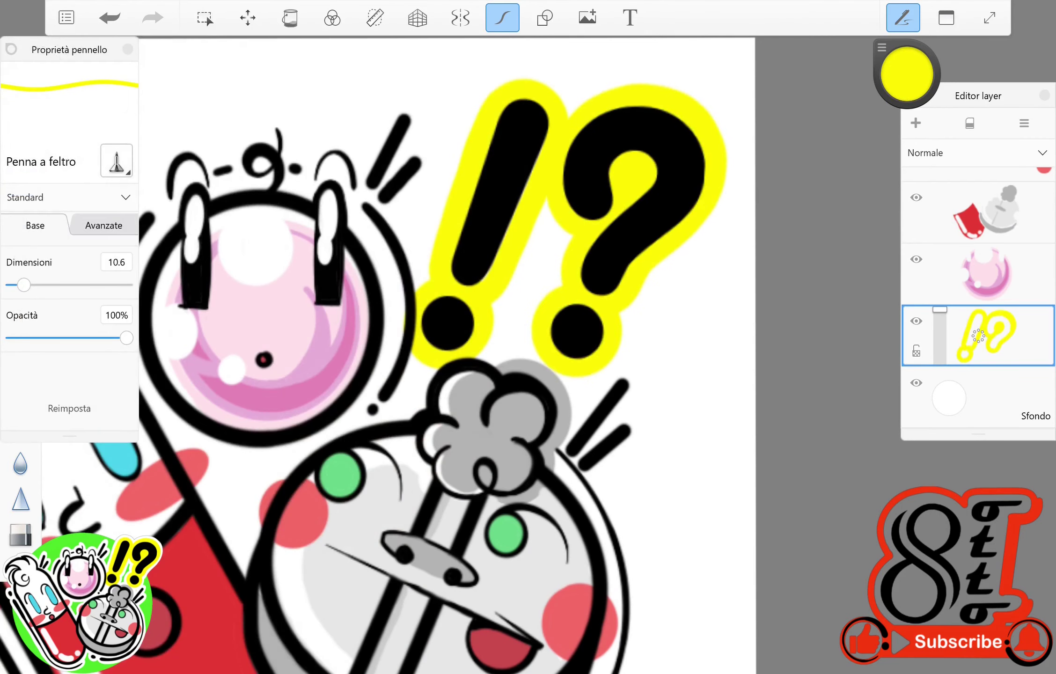
Hide the background and, on a new layer, start a white felt-tip border of size 8.3 along the upper edges of the capsule and pink pill.
scroll(566, 431, "down", 5)
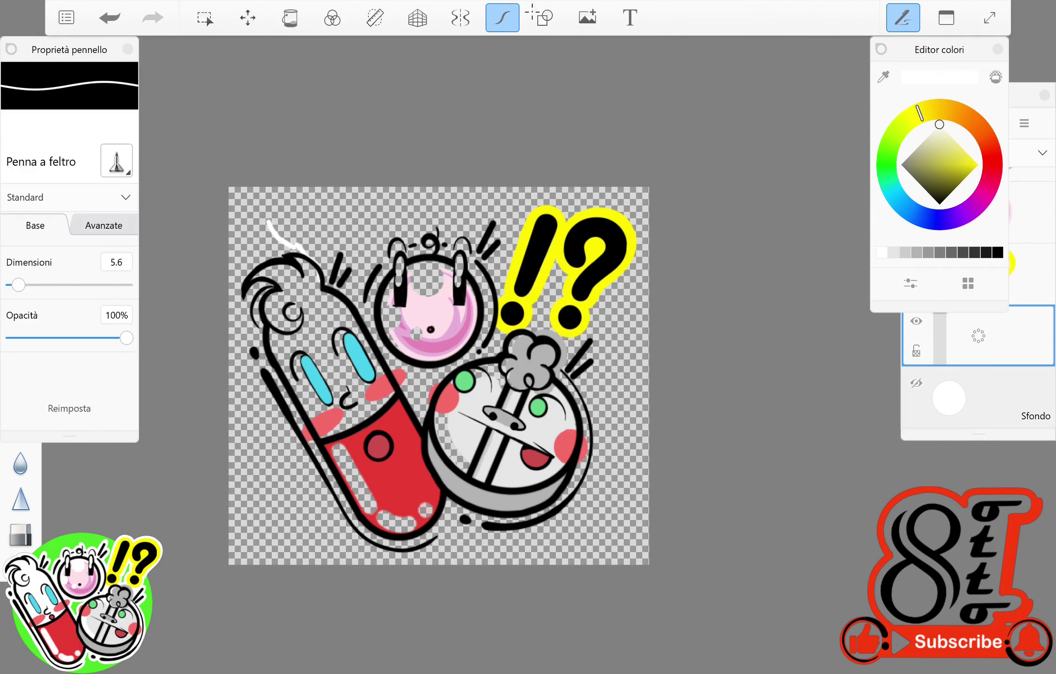
scroll(506, 361, "up", 5)
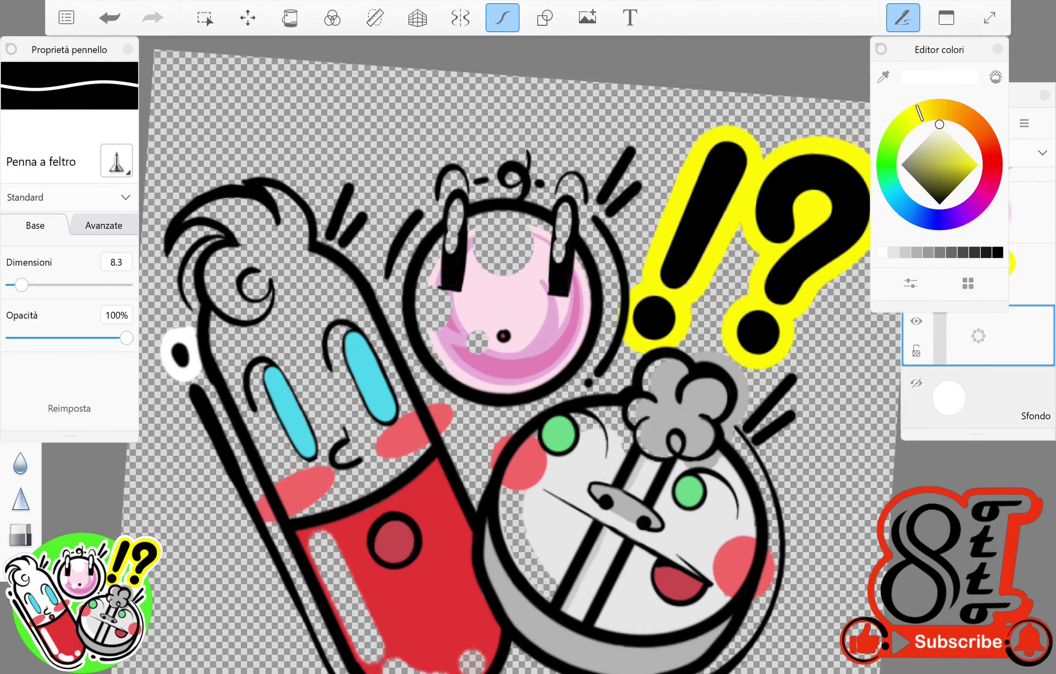
left_click_drag(249, 169, 359, 190)
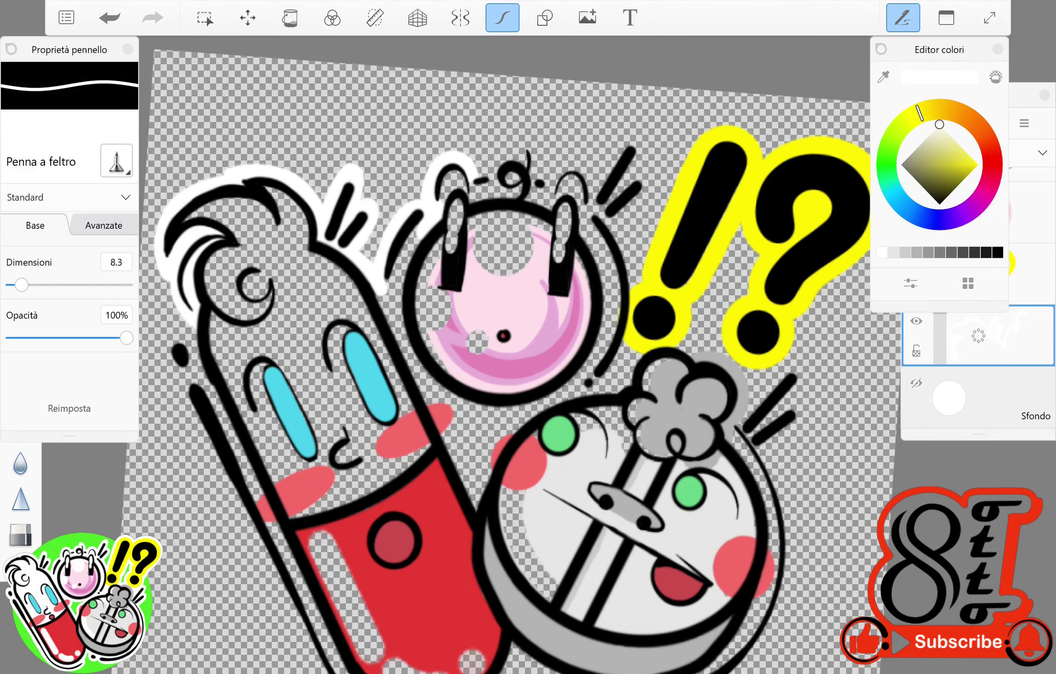
left_click_drag(622, 131, 628, 286)
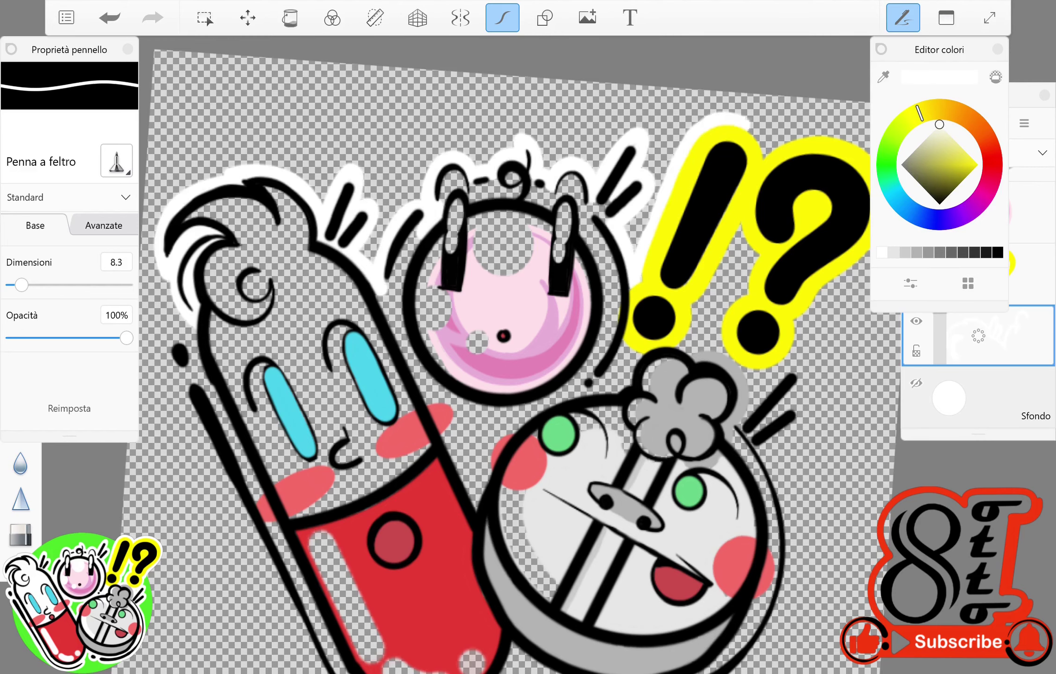
Continue the white border around the yellow punctuation marks and down the outer side of the grey tablet.
left_click_drag(506, 361, 255, 351)
mouse_move(529, 93)
left_mouse_down()
mouse_move(648, 151)
mouse_move(576, 295)
left_mouse_up()
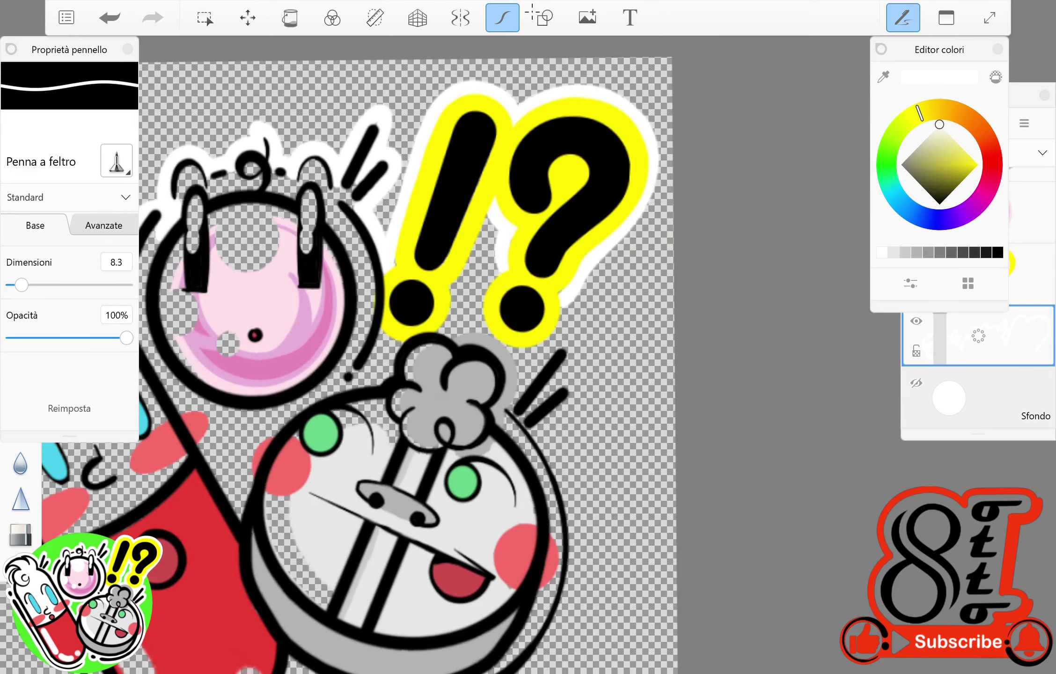
left_click_drag(397, 492, 407, 356)
mouse_move(534, 269)
left_mouse_down()
mouse_move(567, 349)
mouse_move(407, 557)
left_mouse_up()
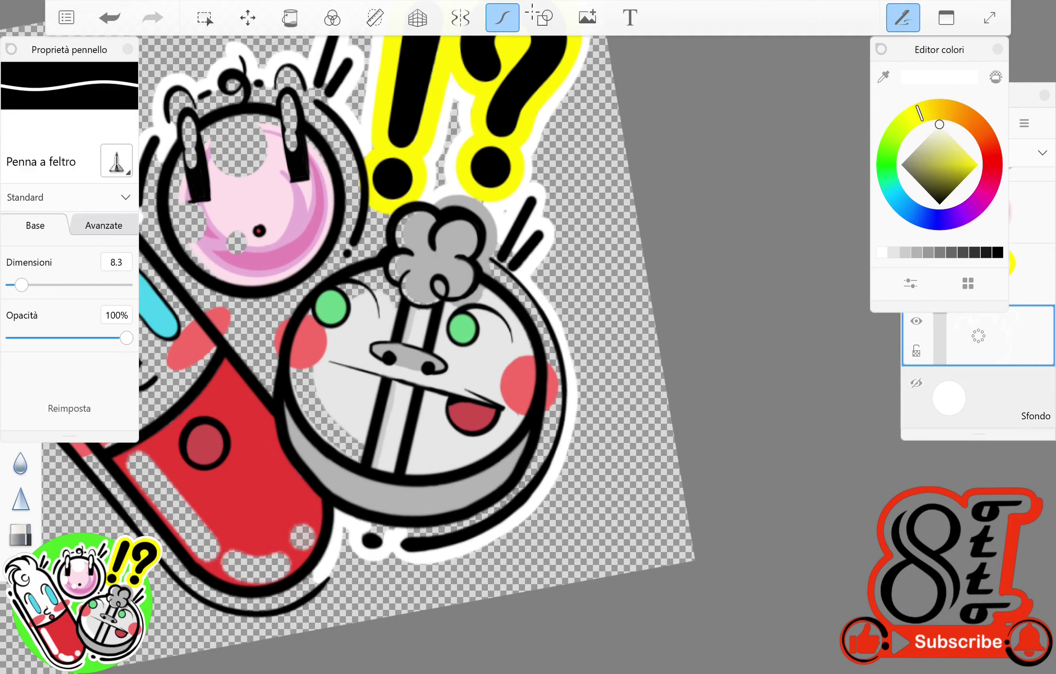
Complete the white border along the capsule's outer side and base, and add white between the capsule and tablet.
scroll(374, 328, "down", 3)
scroll(422, 327, "up", 3)
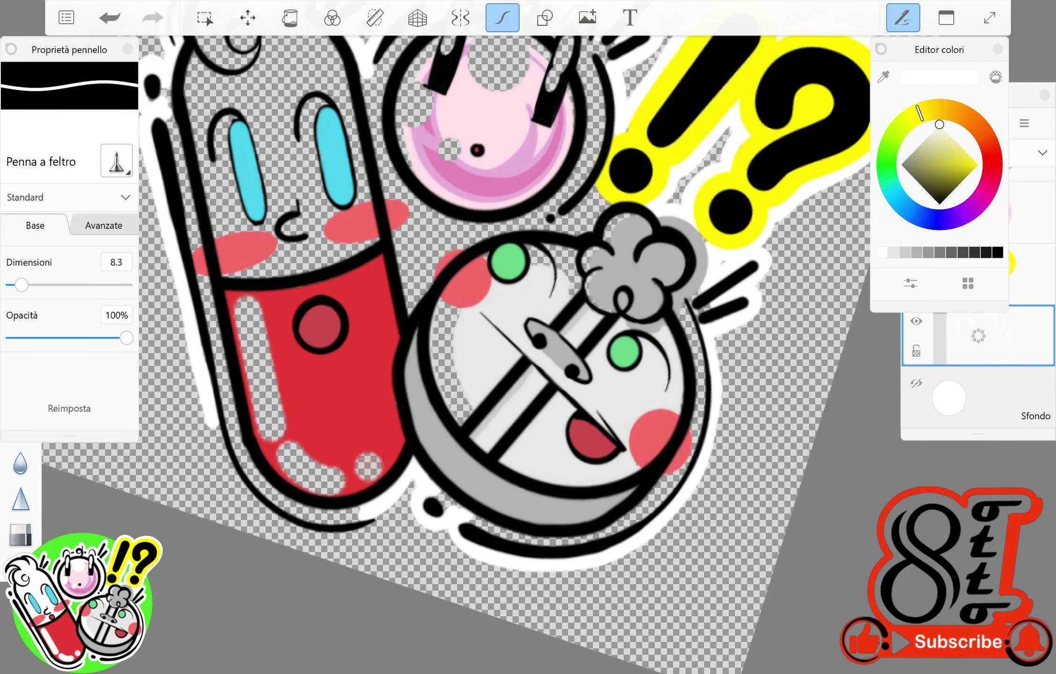
left_click_drag(201, 402, 370, 539)
scroll(421, 328, "up", 2)
left_click_drag(353, 286, 407, 388)
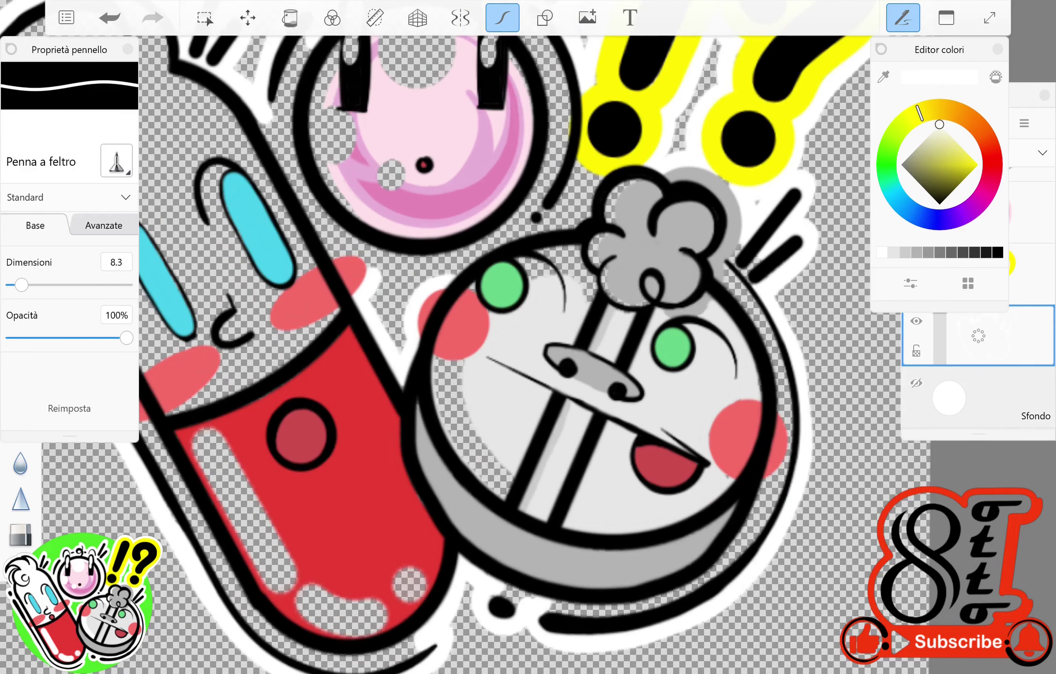
left_click_drag(365, 274, 466, 255)
Fill the transparent areas inside the three characters with white and hide the interface panels.
scroll(498, 327, "down", 5)
scroll(498, 328, "up", 4)
scroll(499, 328, "down", 4)
scroll(498, 328, "up", 3)
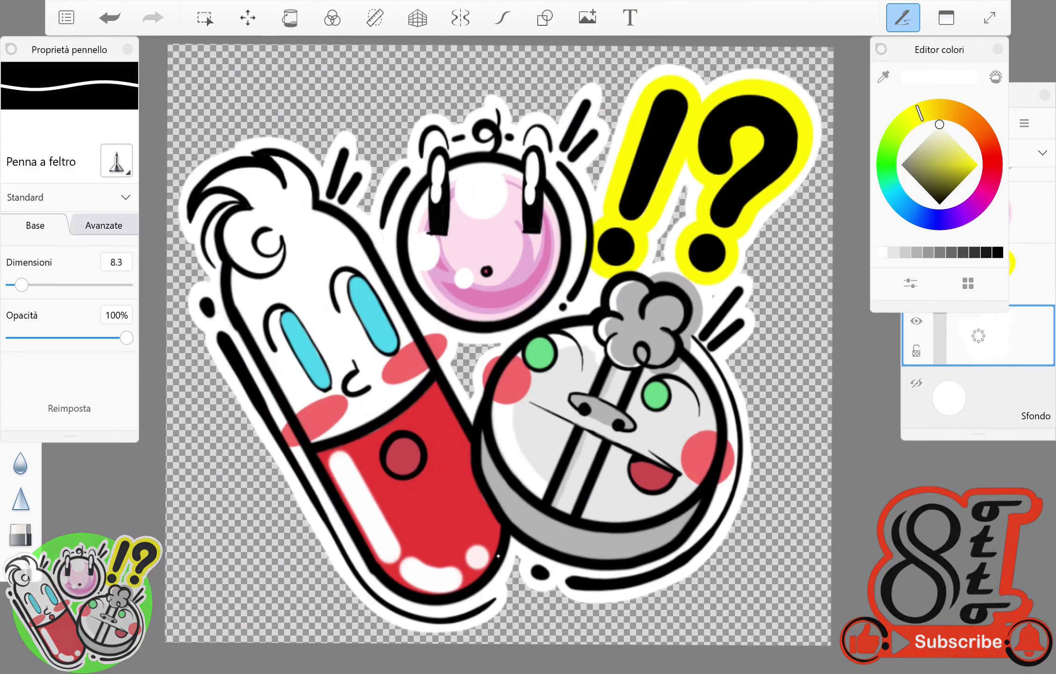
key("Tab")
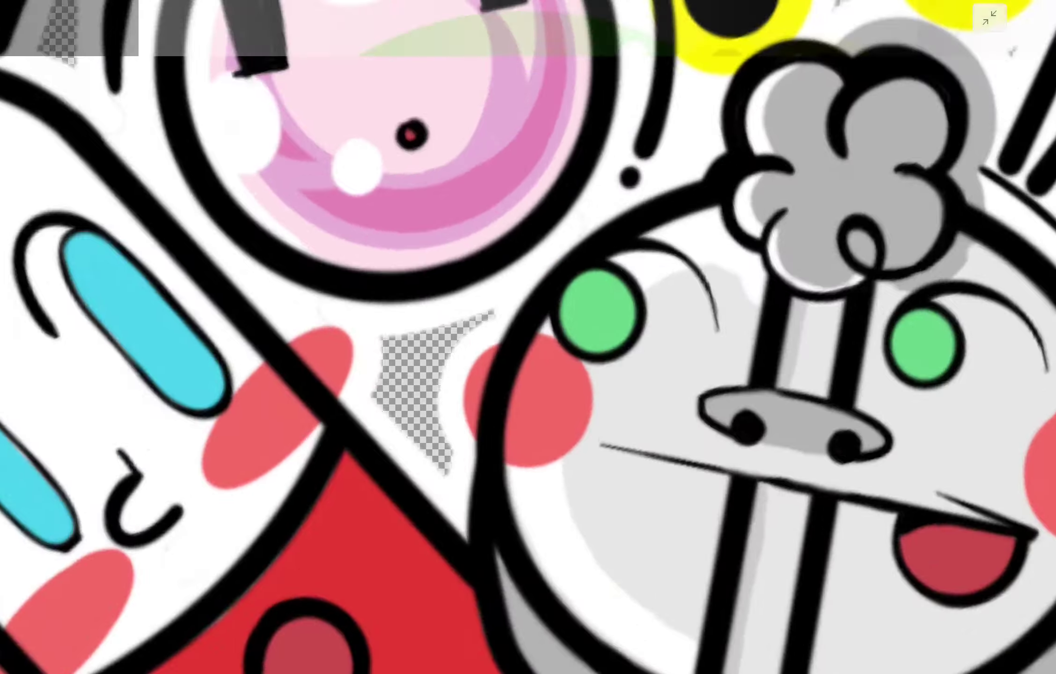